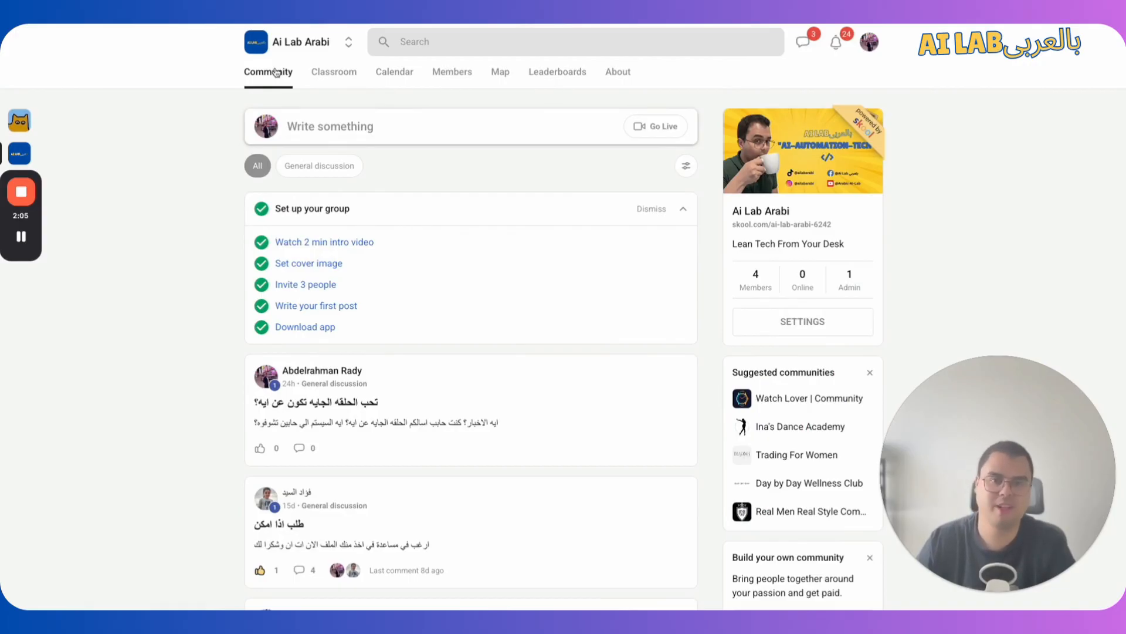
- Open the Automation Mastery course in the Ai Lab Arabi classroom
click(322, 26)
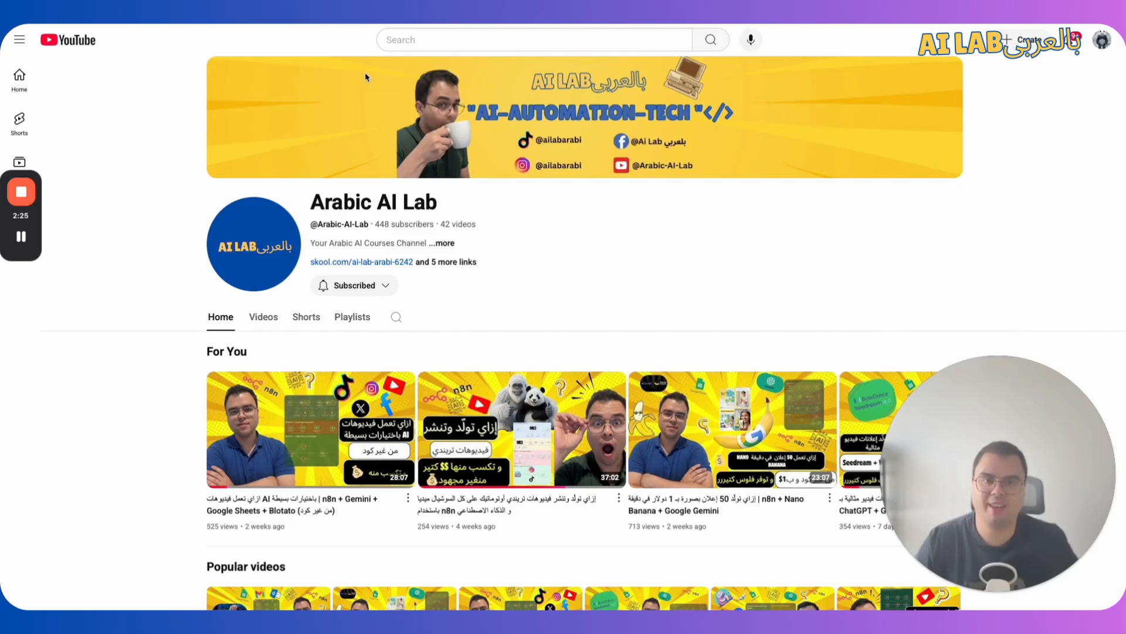
click(247, 26)
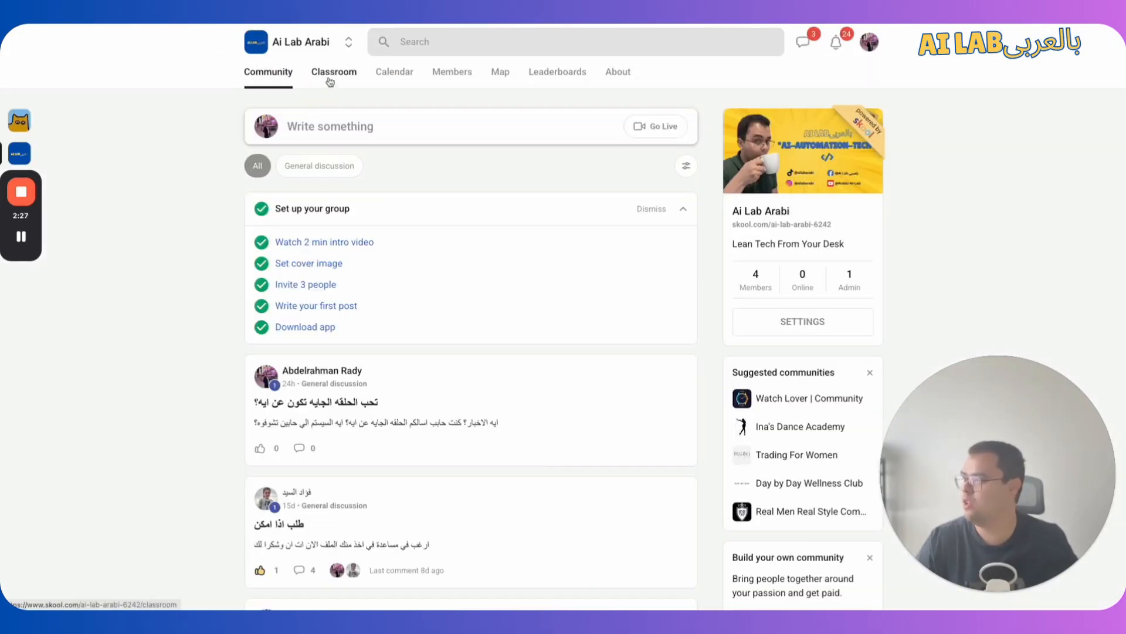
click(351, 78)
click(365, 165)
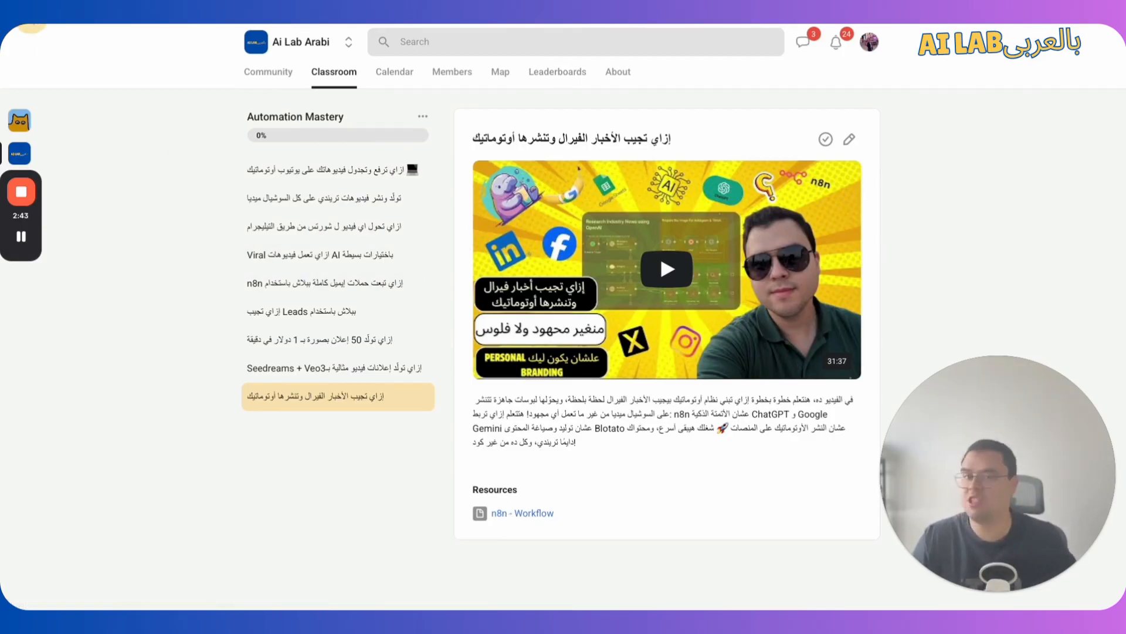
- Review the Google Trends comparison of n8n, zapier and make.com, and show the n8n plan prices with monthly billing
key(ctrl+Tab)
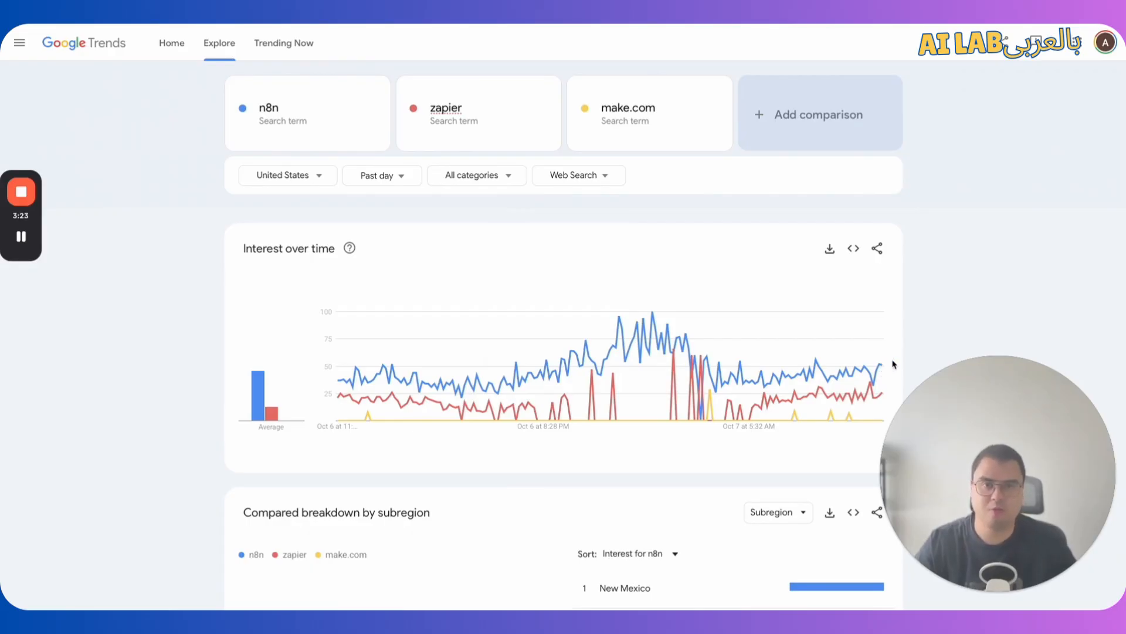
mouse_move(871, 320)
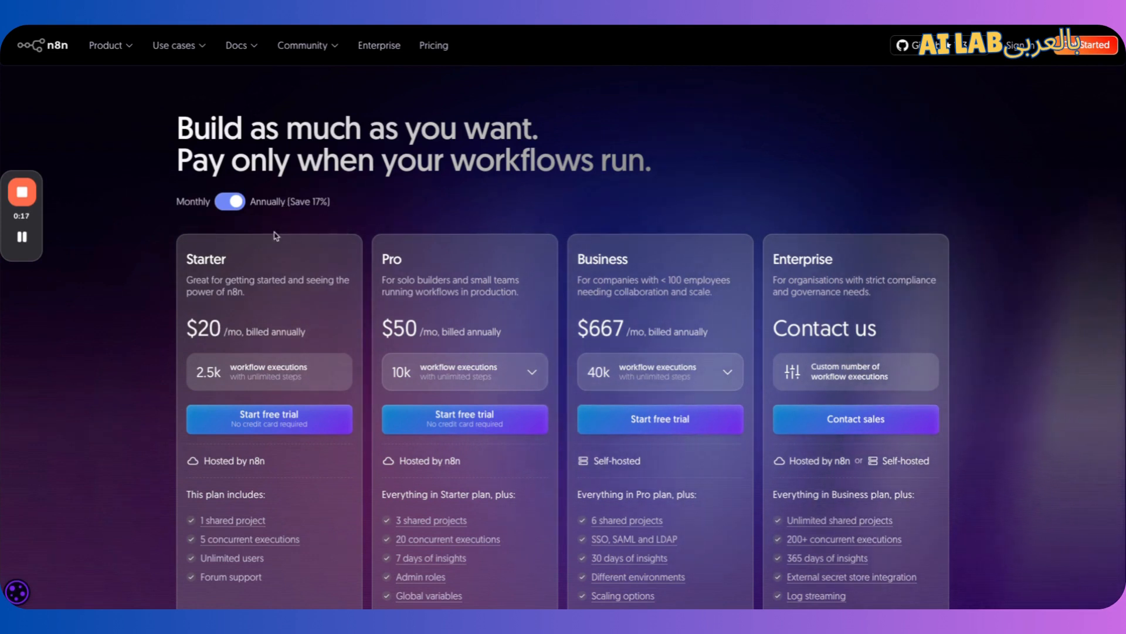
click(234, 208)
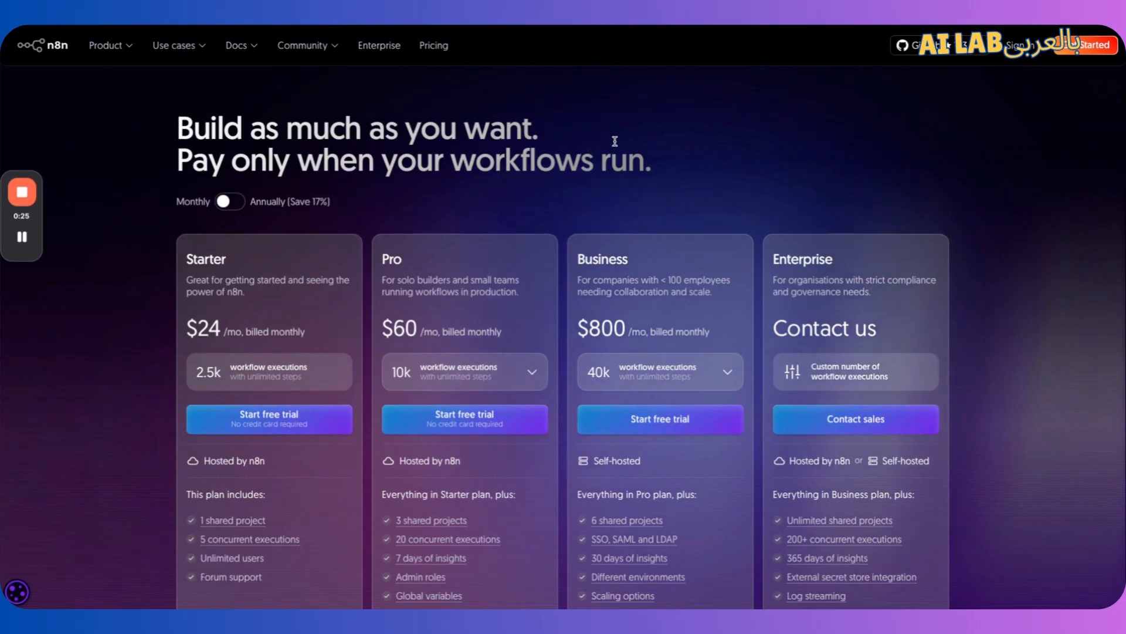
- Open Hostinger's pricing page, set the subscription length to 12 months and review the all-in-one plans' features
key(ctrl+Tab)
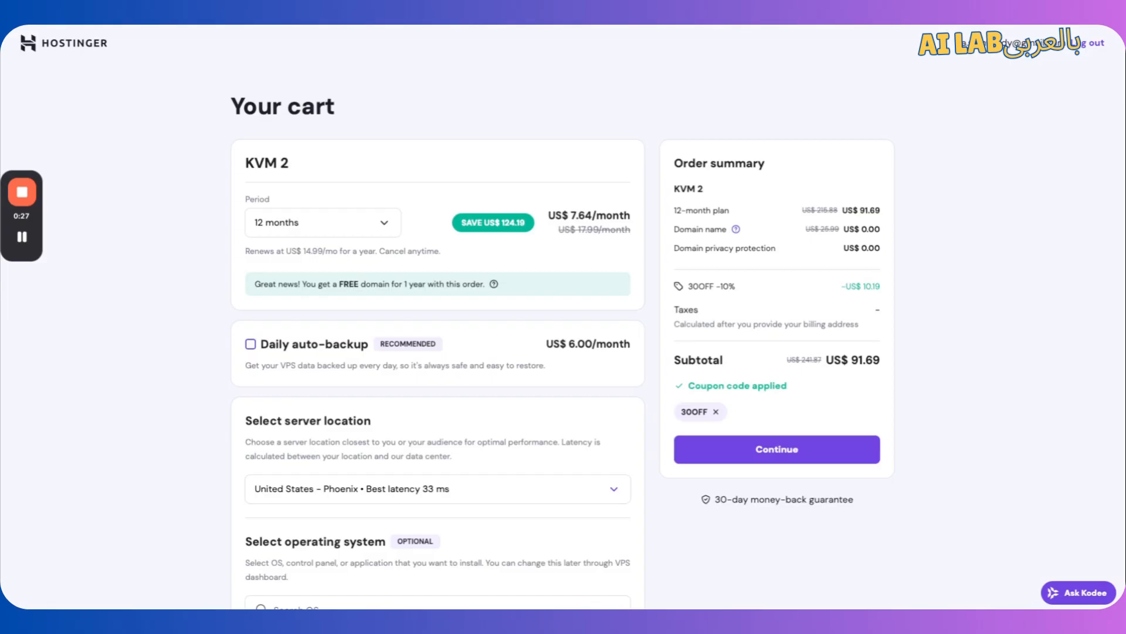
key(ctrl+Tab)
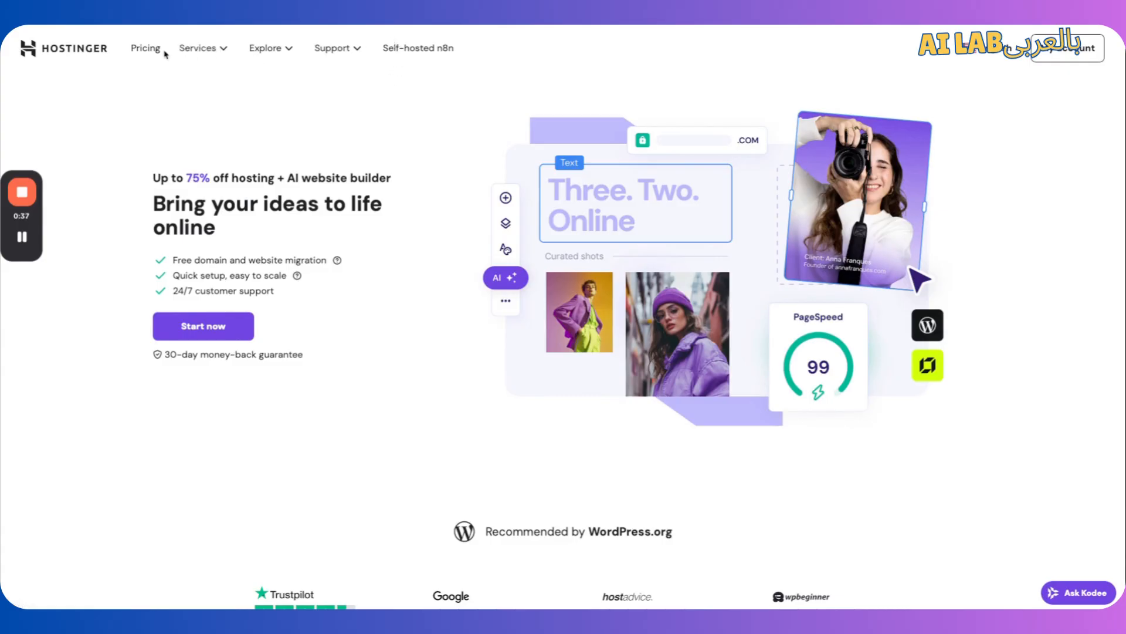
click(145, 58)
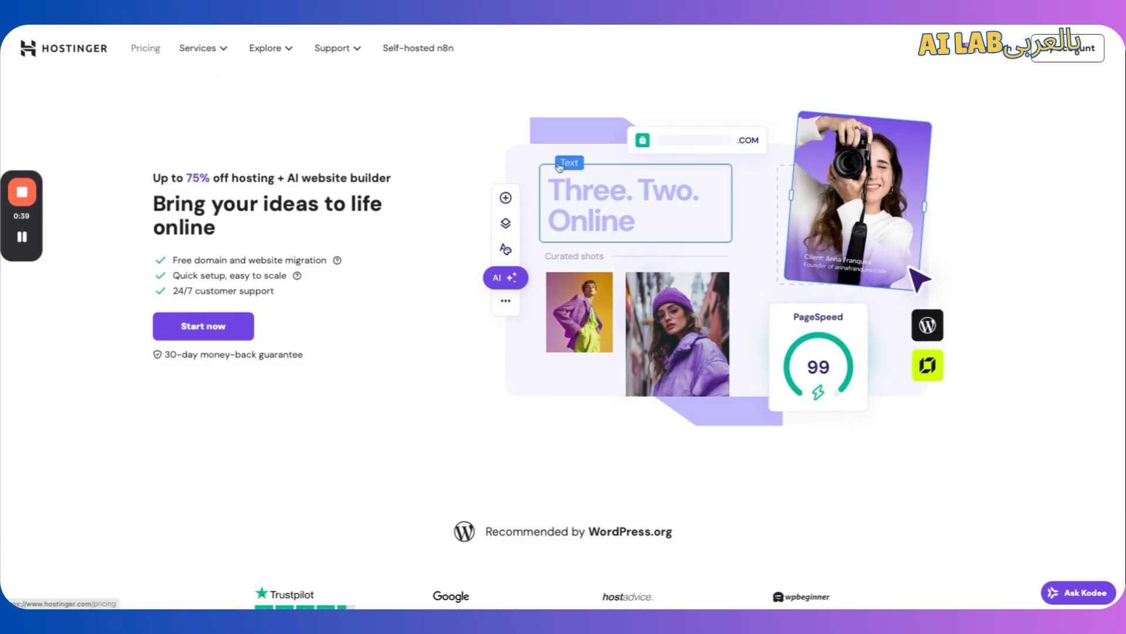
scroll(525, 346, down, 4)
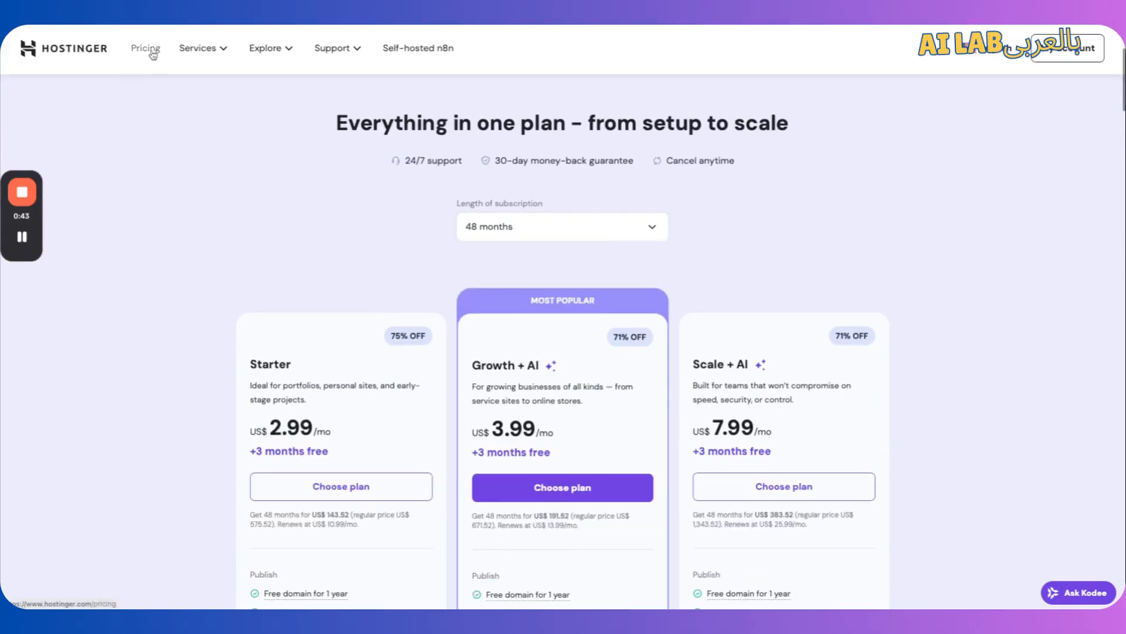
click(594, 229)
click(523, 284)
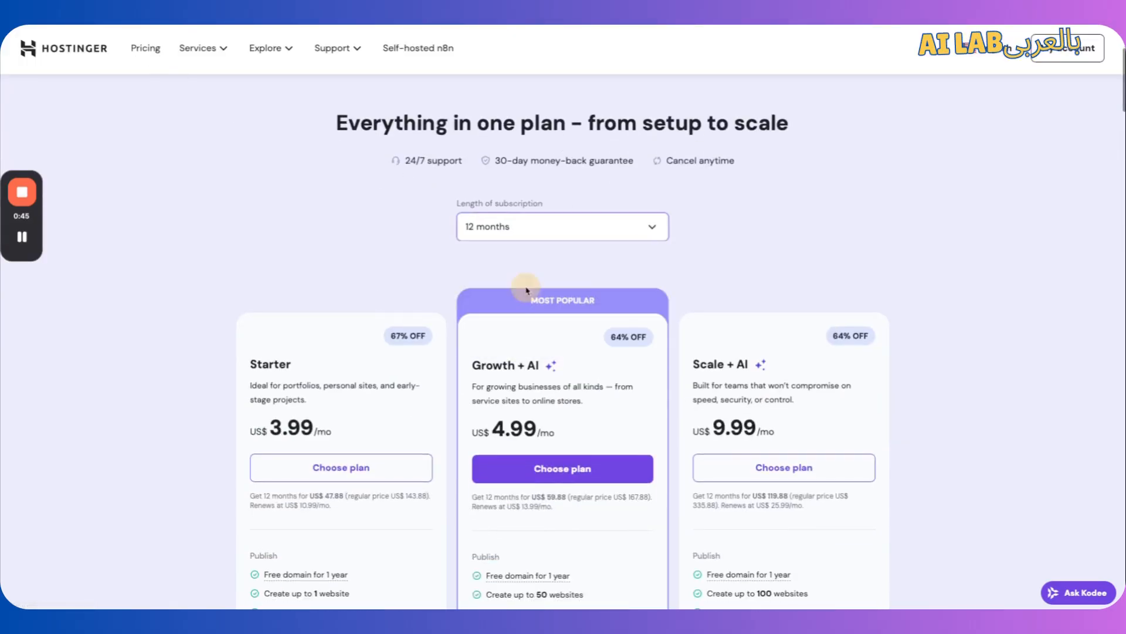
scroll(570, 382, down, 15)
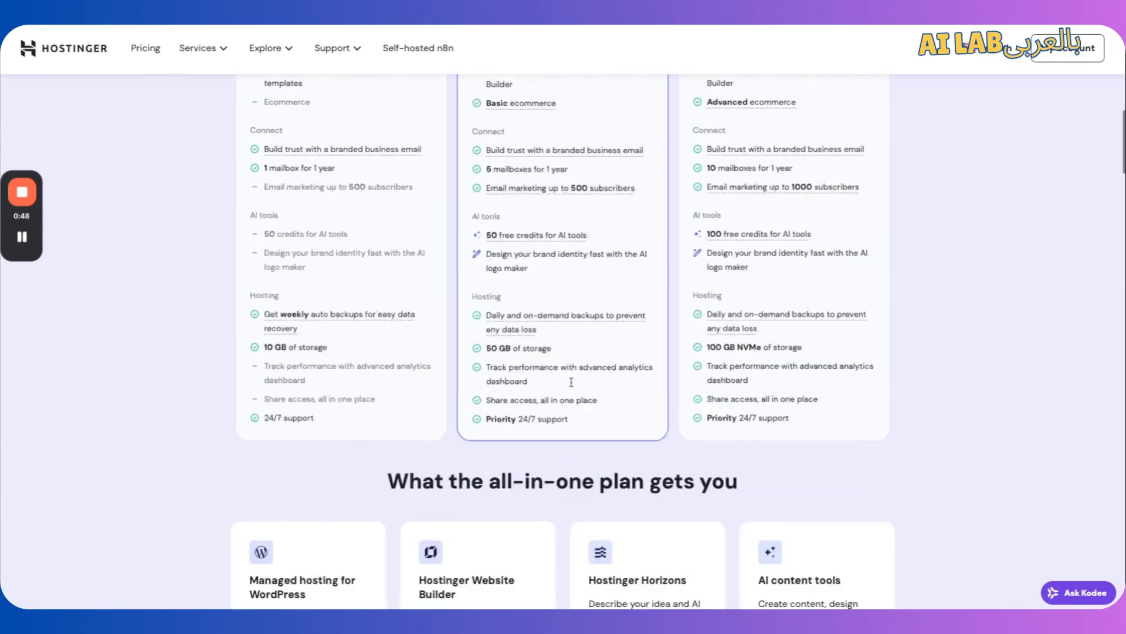
scroll(555, 282, down, 5)
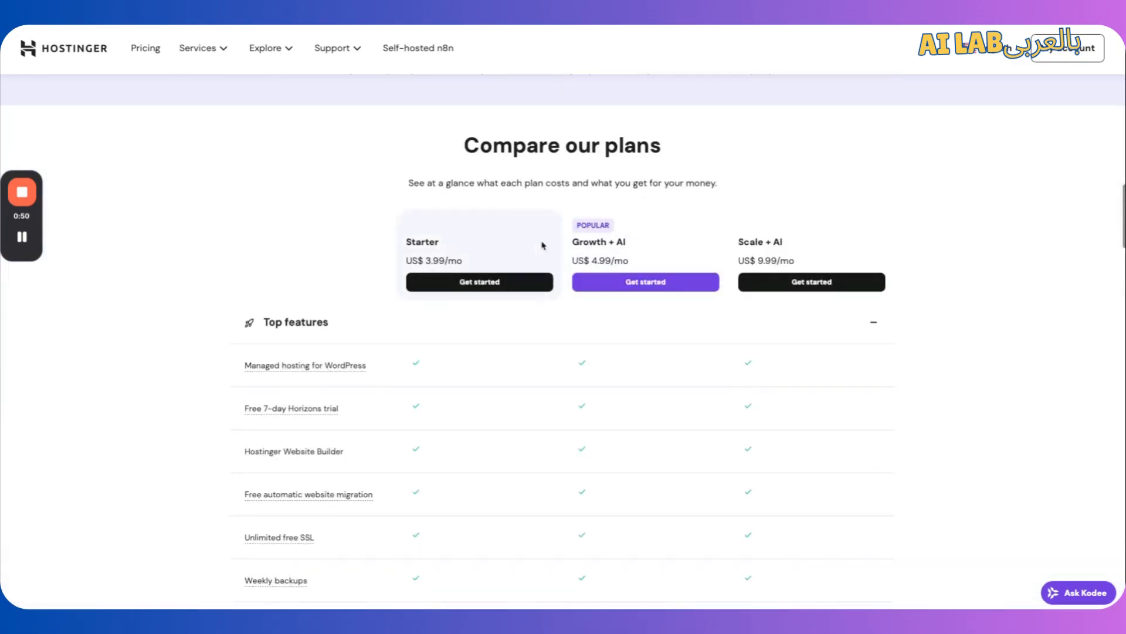
scroll(540, 246, up, 20)
- Show the n8n VPS plans on Hostinger's pricing page
click(220, 54)
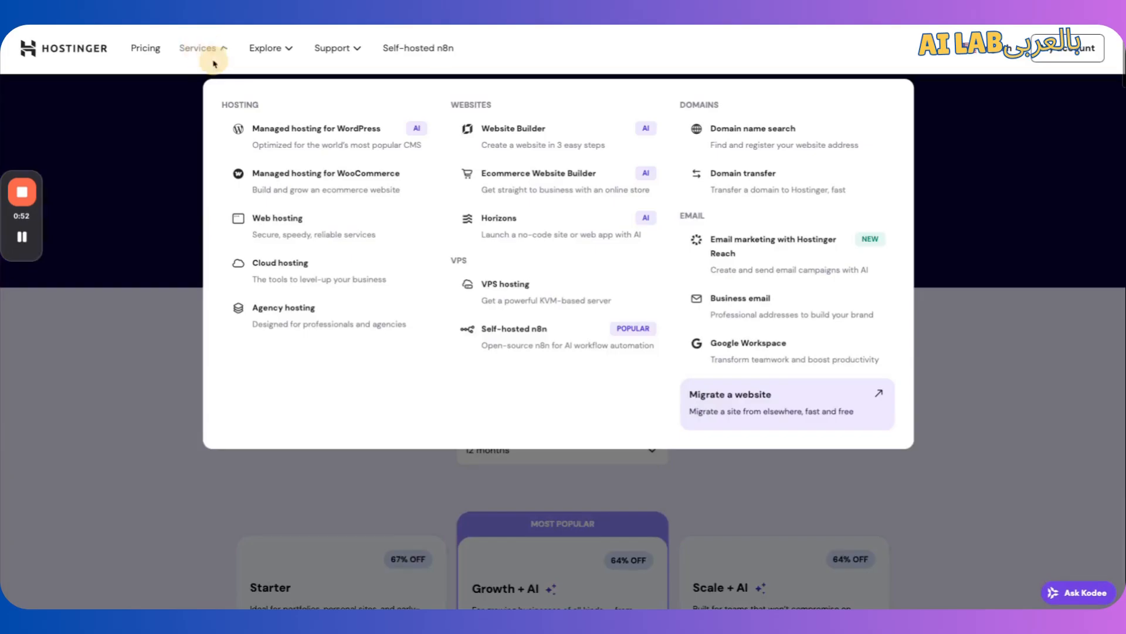
click(145, 47)
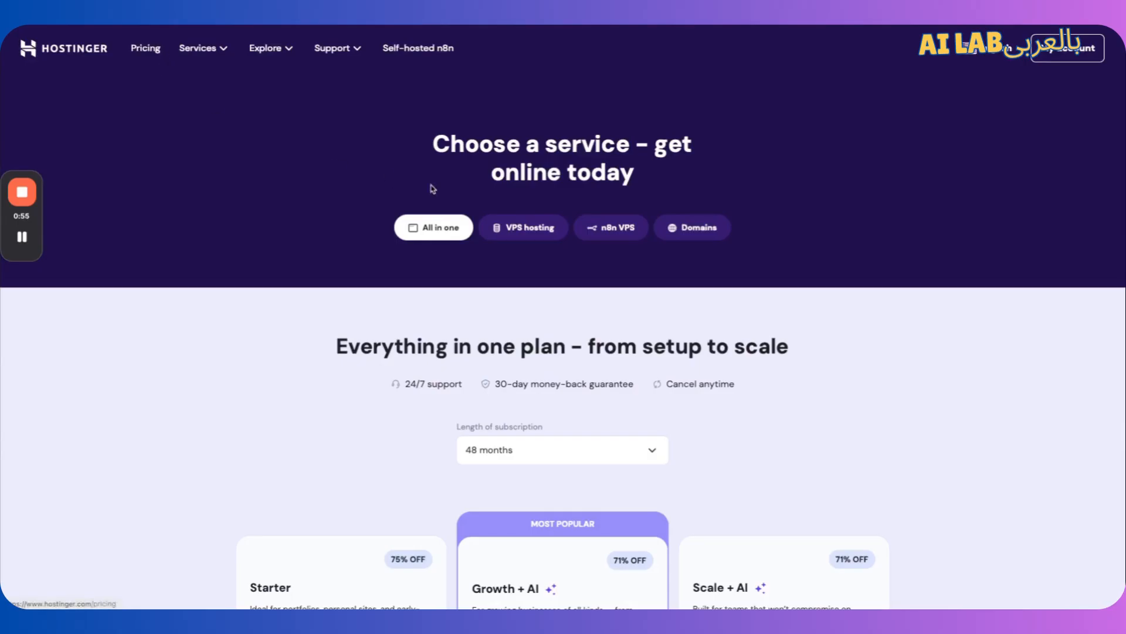
click(623, 233)
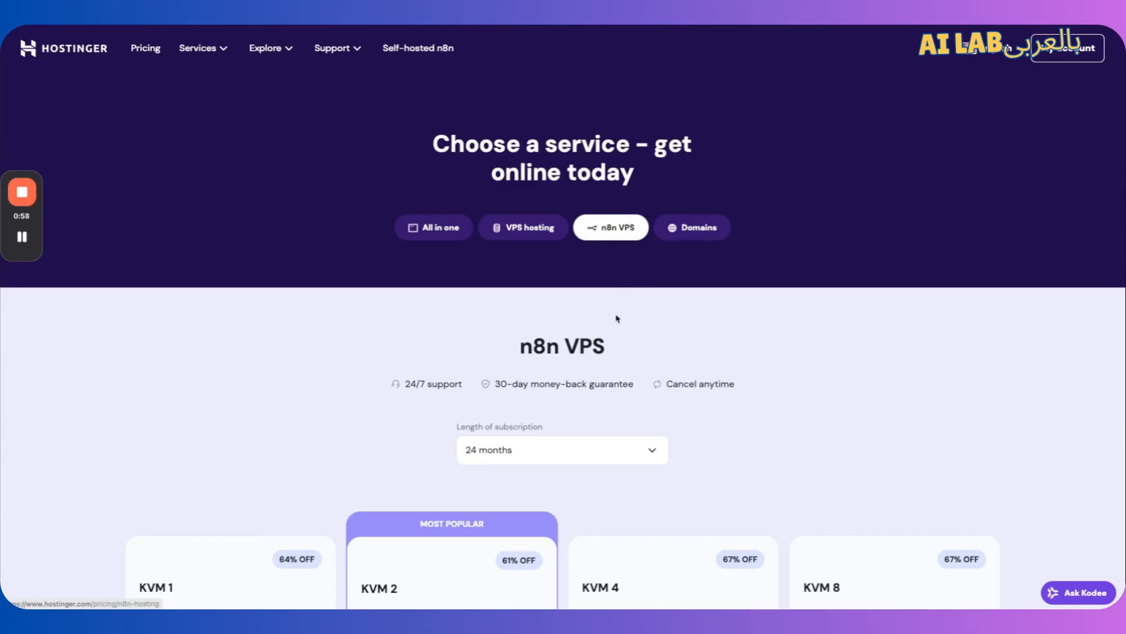
- Compare the n8n VPS prices for 12 and 24 months, and choose the KVM 2 plan
scroll(562, 428, down, 2)
click(572, 345)
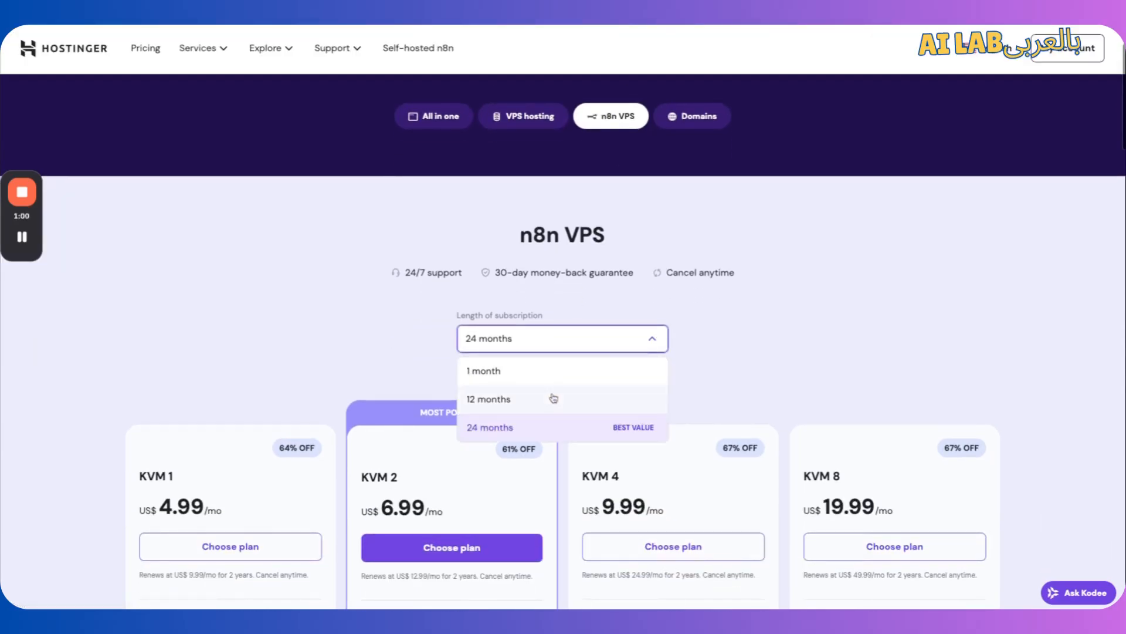
click(553, 398)
click(556, 345)
click(554, 427)
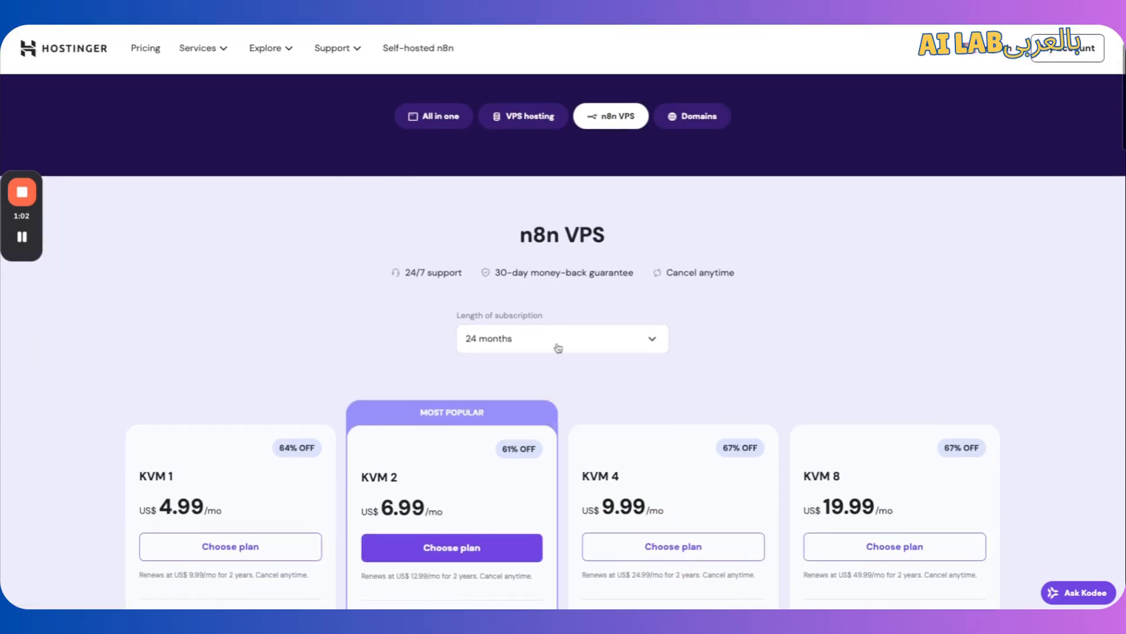
scroll(522, 546, down, 2)
click(512, 427)
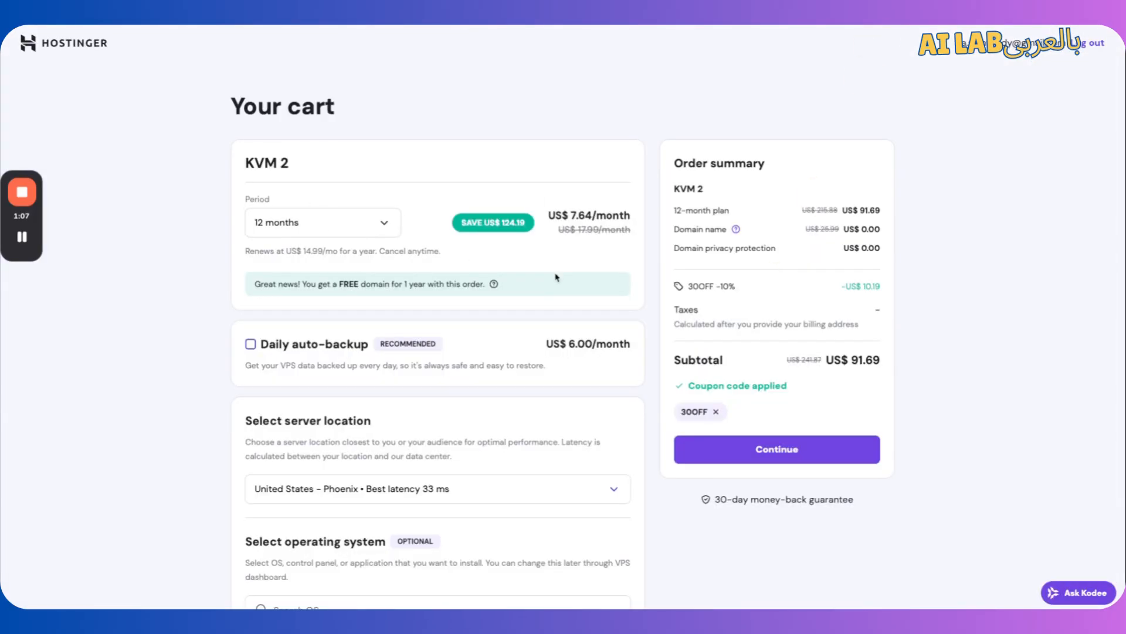
- Examine the KVM 2 plan, the 30OFF coupon and the monthly price in the Hostinger cart
drag(251, 165, 299, 162)
click(299, 162)
drag(680, 414, 698, 411)
click(729, 289)
drag(568, 213, 593, 212)
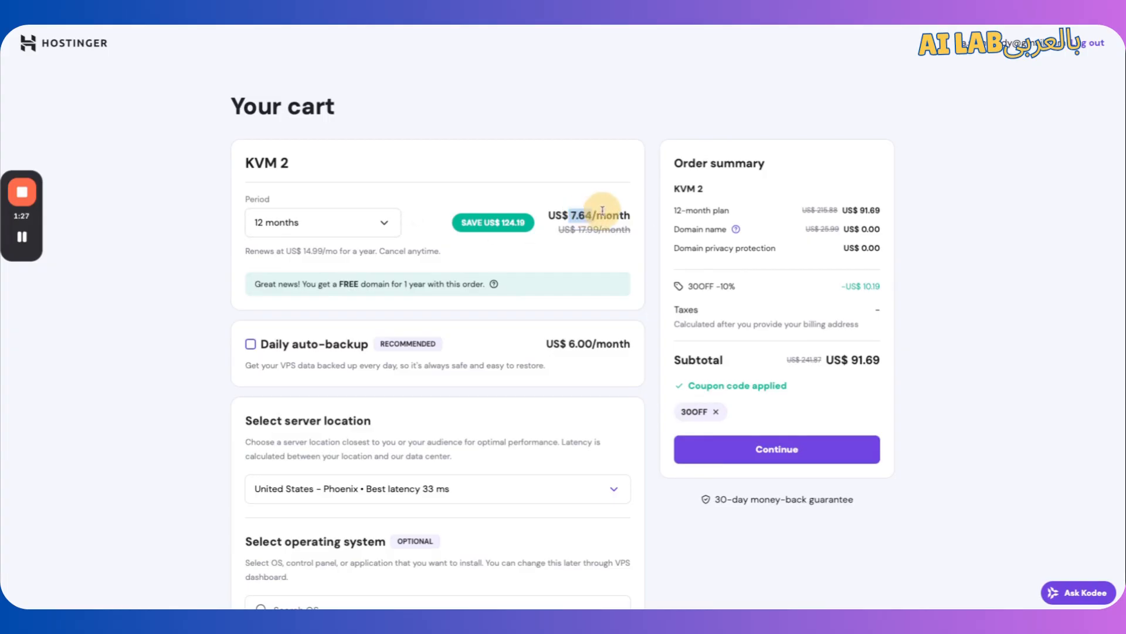
- Return to the n8n pricing page, switch to annual billing and check the Starter plan's price
key(ctrl+Tab)
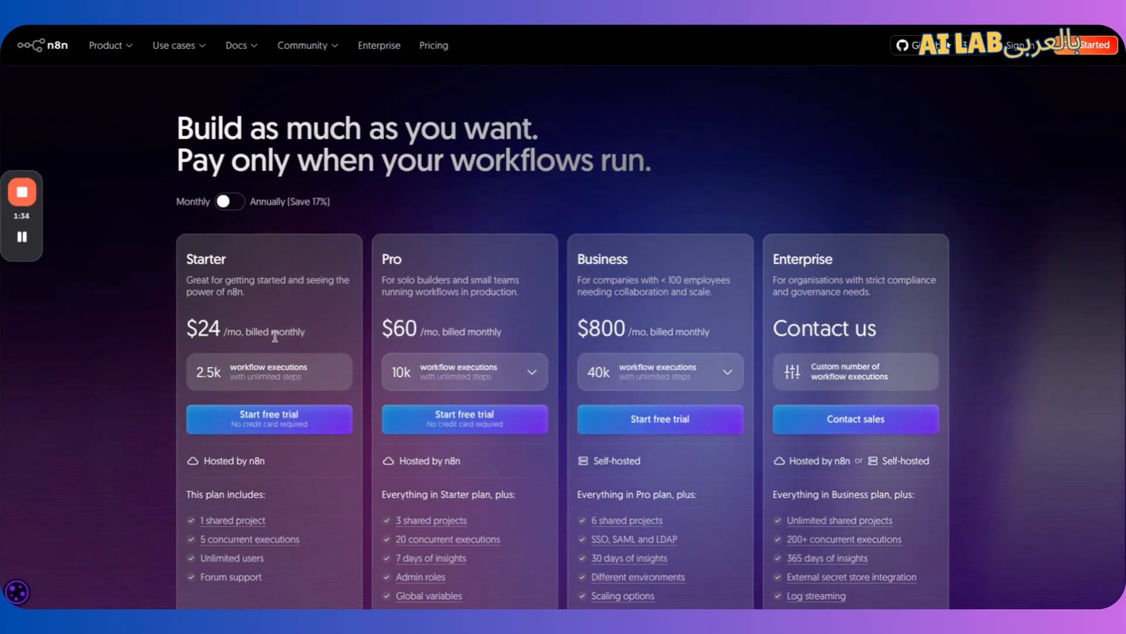
click(402, 252)
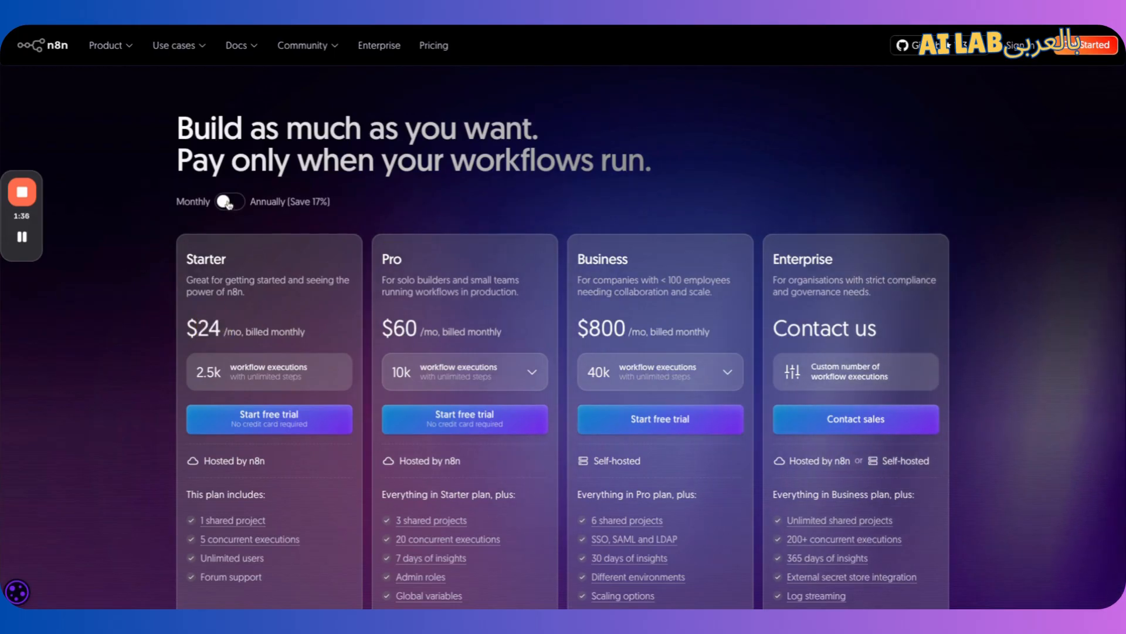
click(229, 202)
click(211, 326)
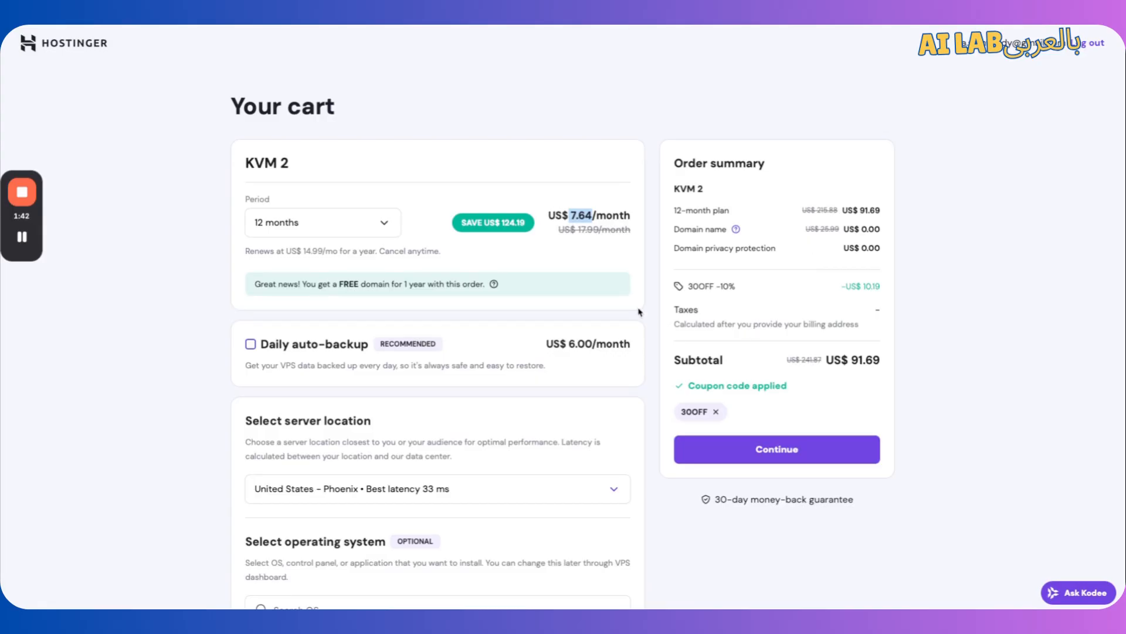
- Look through the available server locations in the KVM 2 cart, keeping the current selection
scroll(416, 345, down, 3)
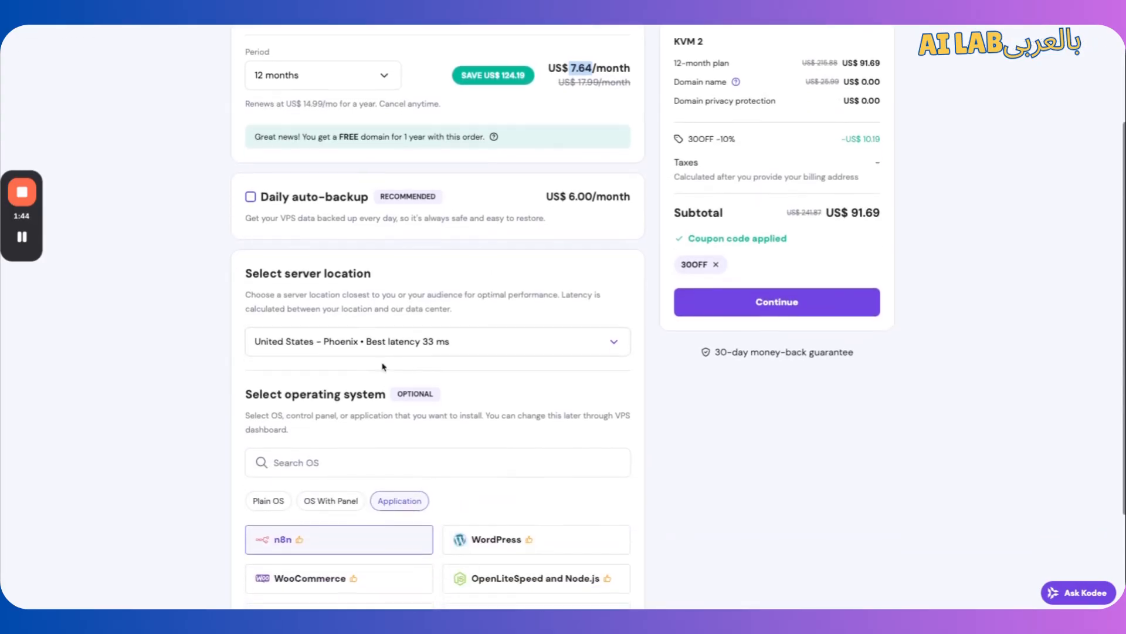
click(478, 332)
click(232, 336)
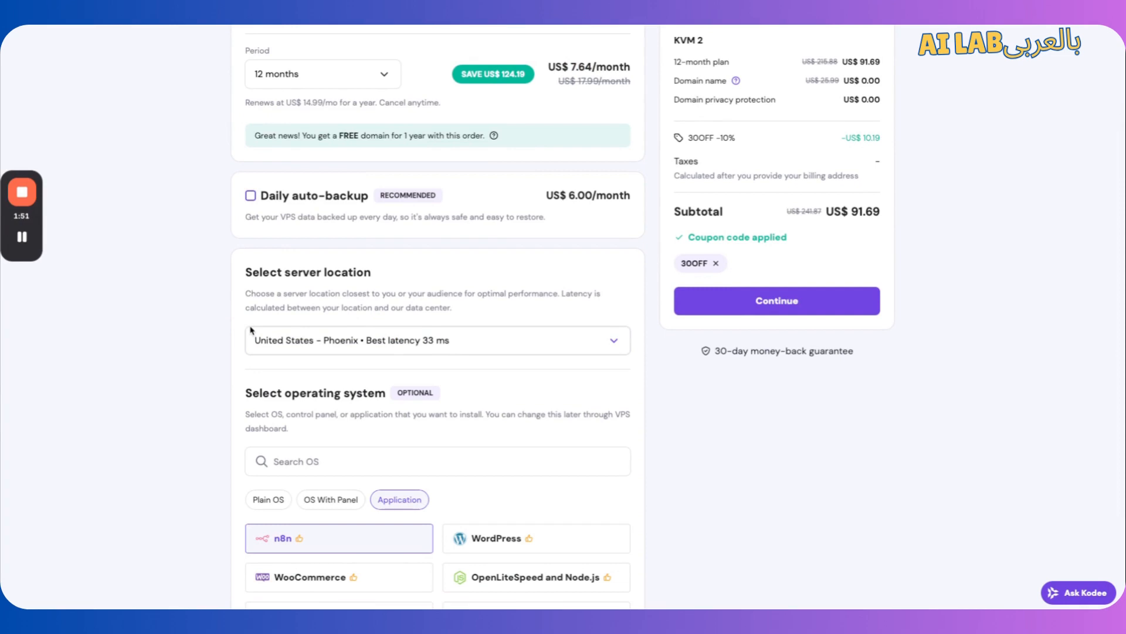
- View the details of the n8n (+100 workflows) application option for the server, and cancel without selecting it
scroll(250, 329, down, 2)
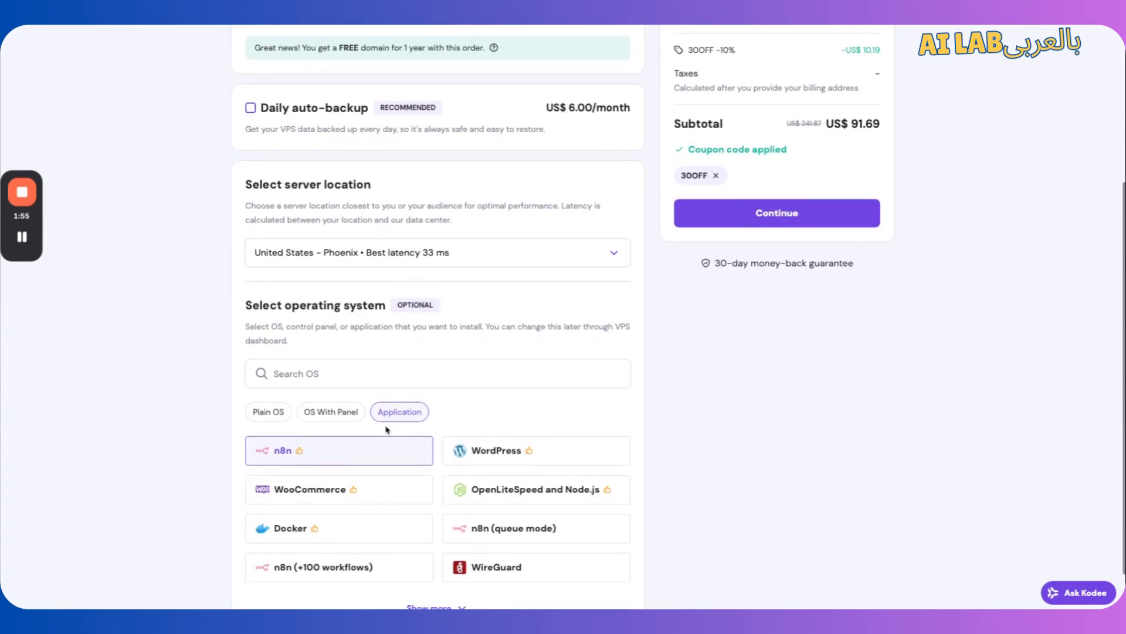
scroll(387, 429, down, 1)
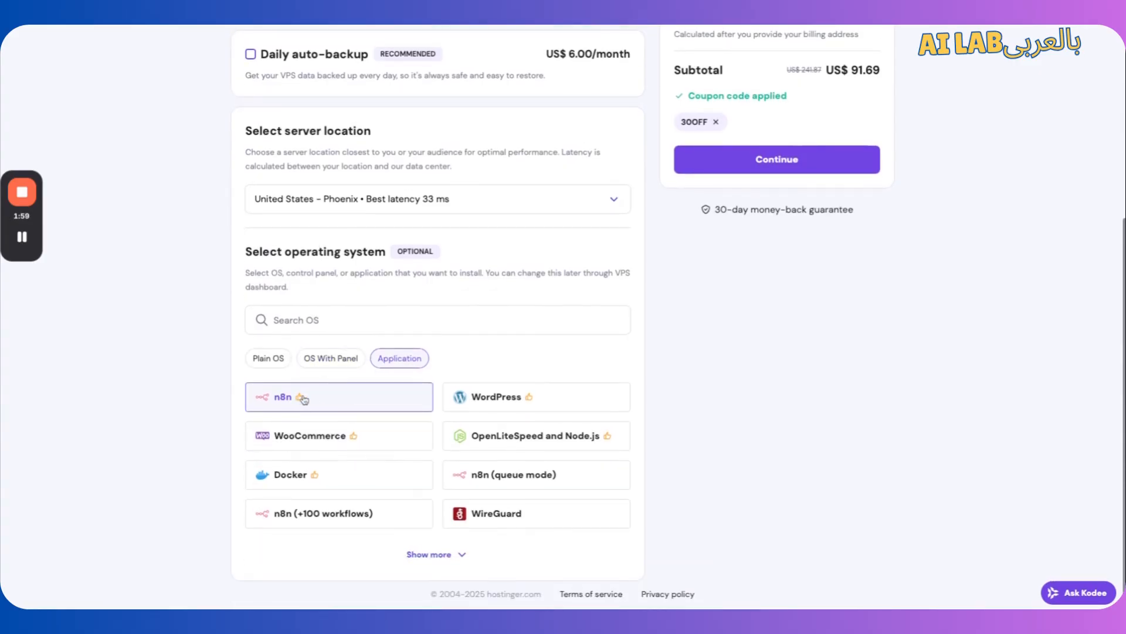
click(351, 515)
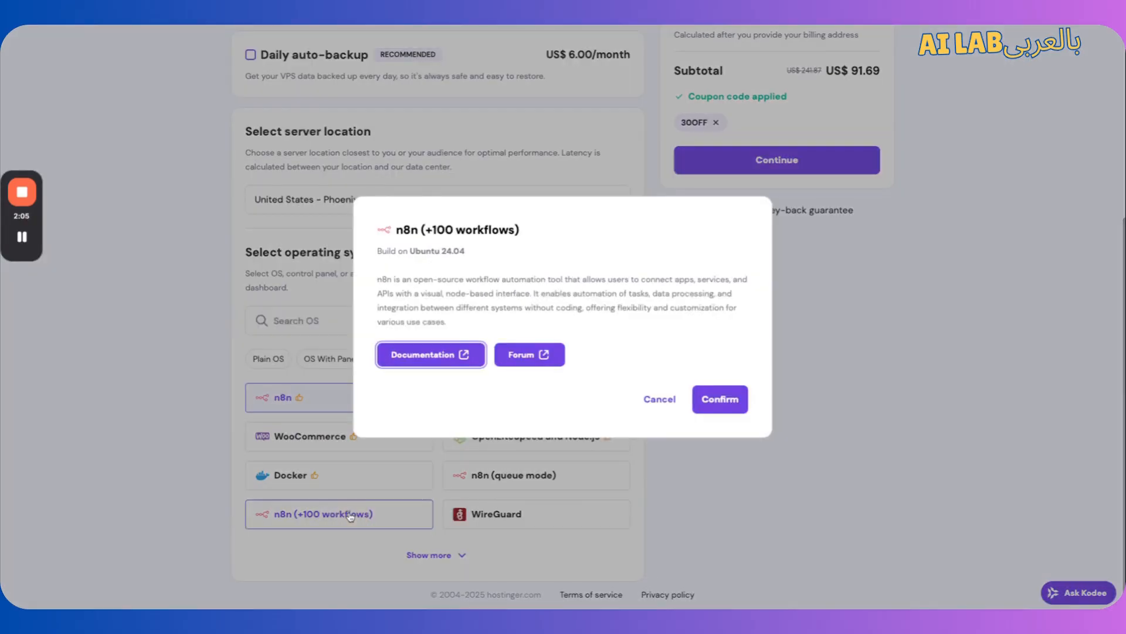
click(660, 398)
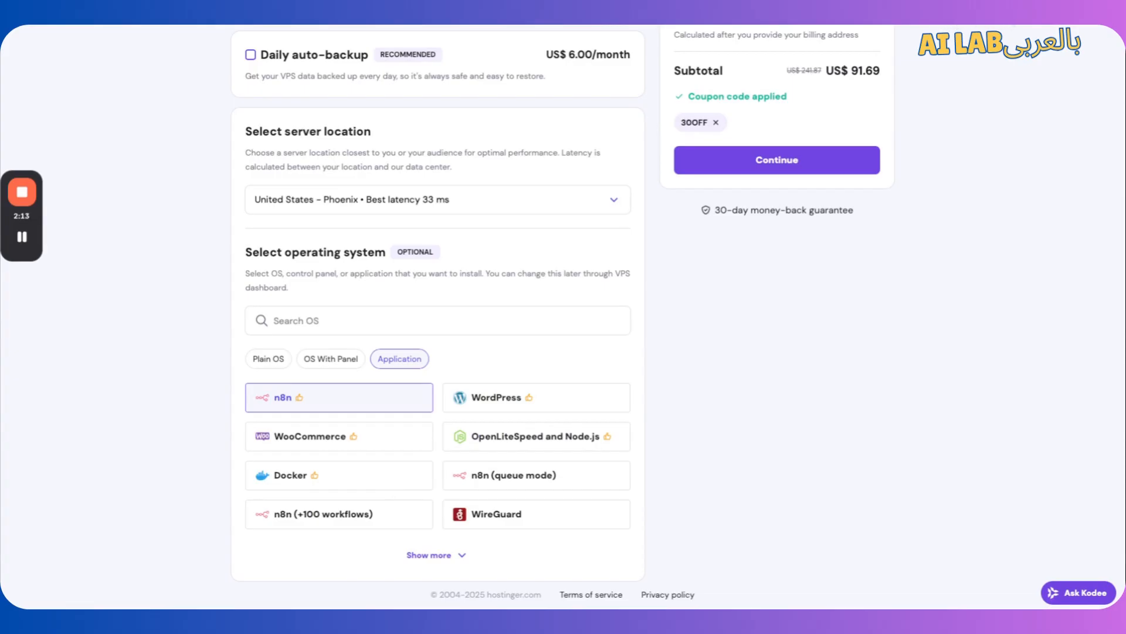
- Open the management overview of srv995262.hstgr.cloud from Hostinger's VPS list and check its installed n8n application
key(ctrl+Tab)
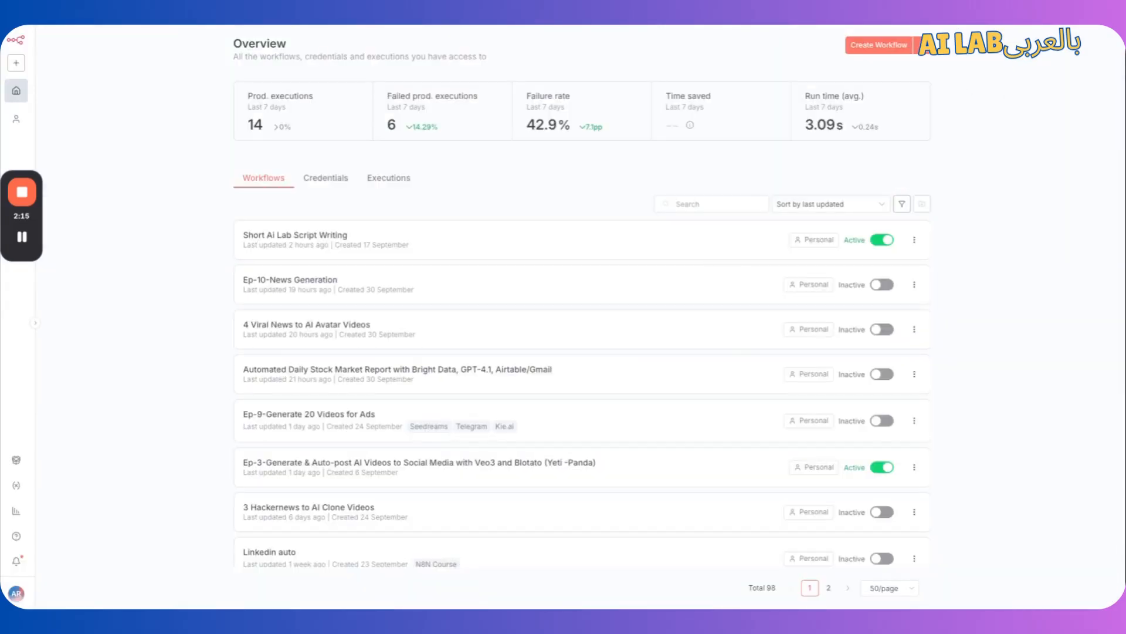
key(ctrl+Tab)
key(ctrl+Tab)
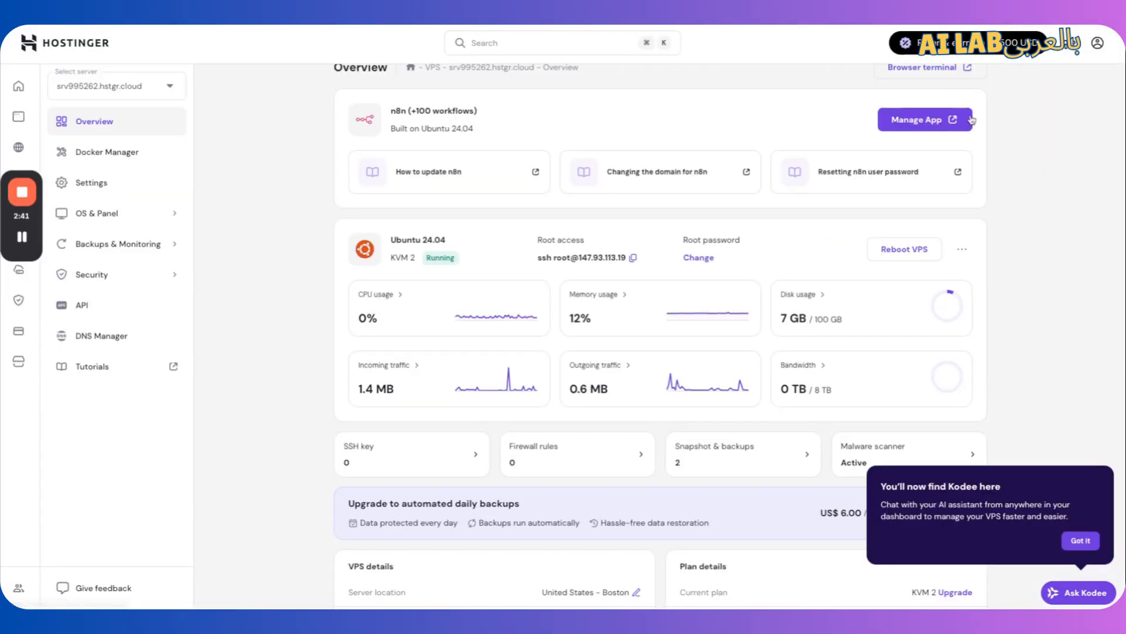
click(18, 86)
click(78, 267)
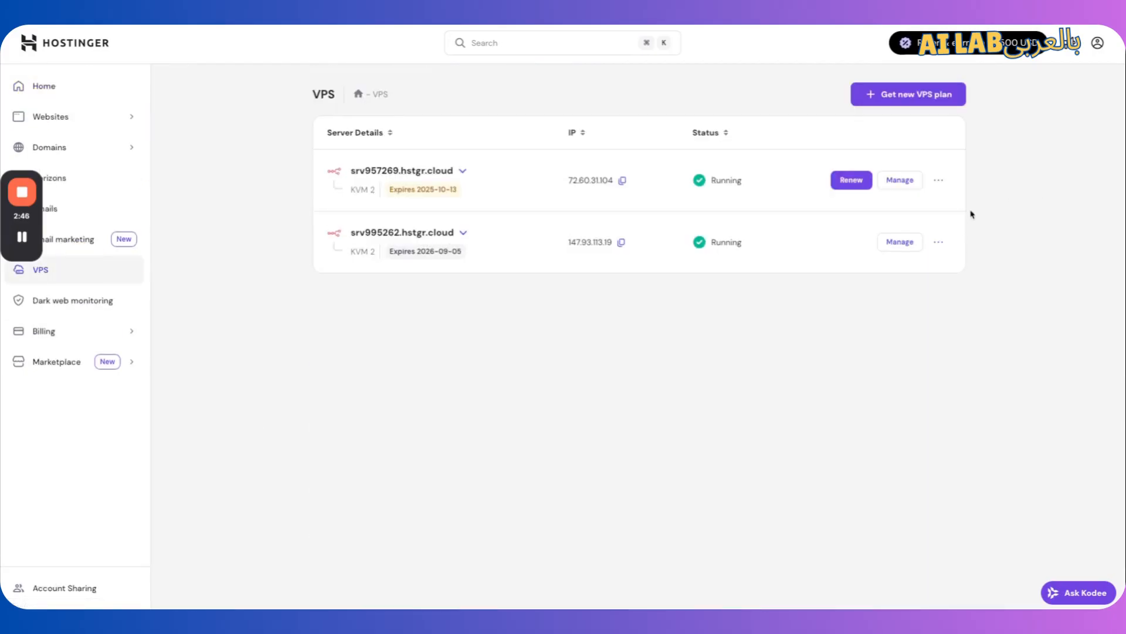
click(898, 243)
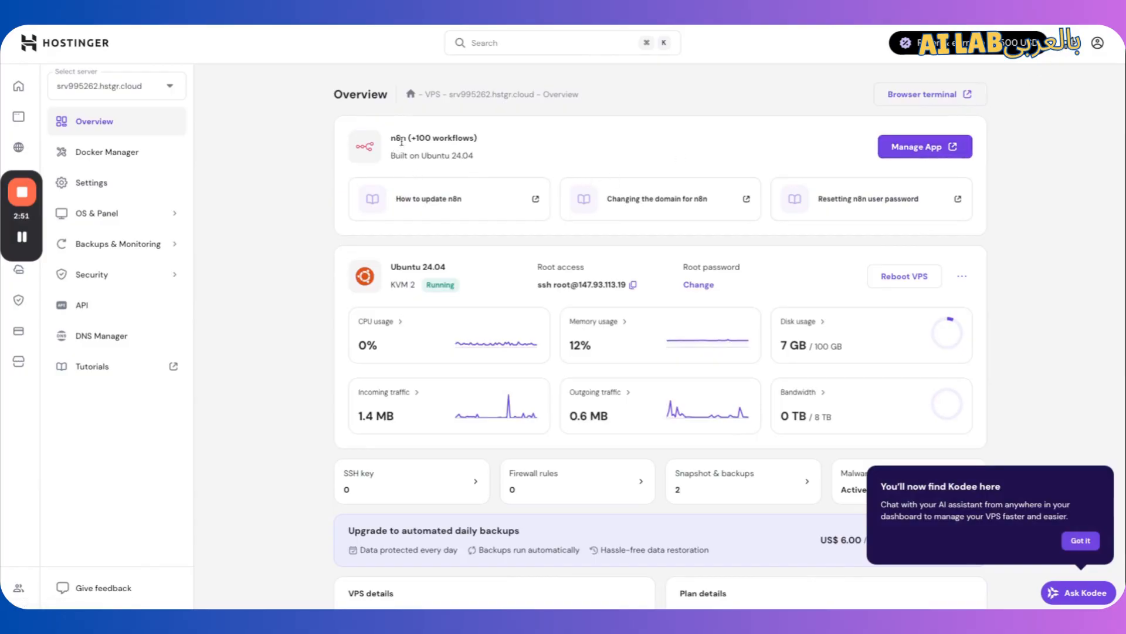
drag(418, 138, 463, 138)
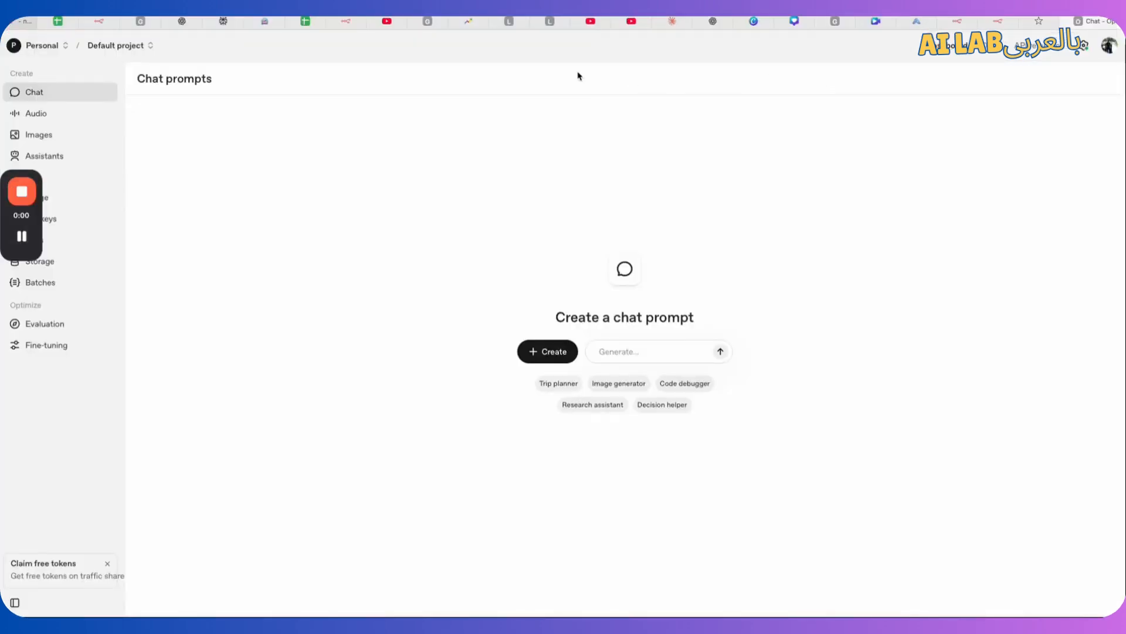
drag(34, 226, 23, 449)
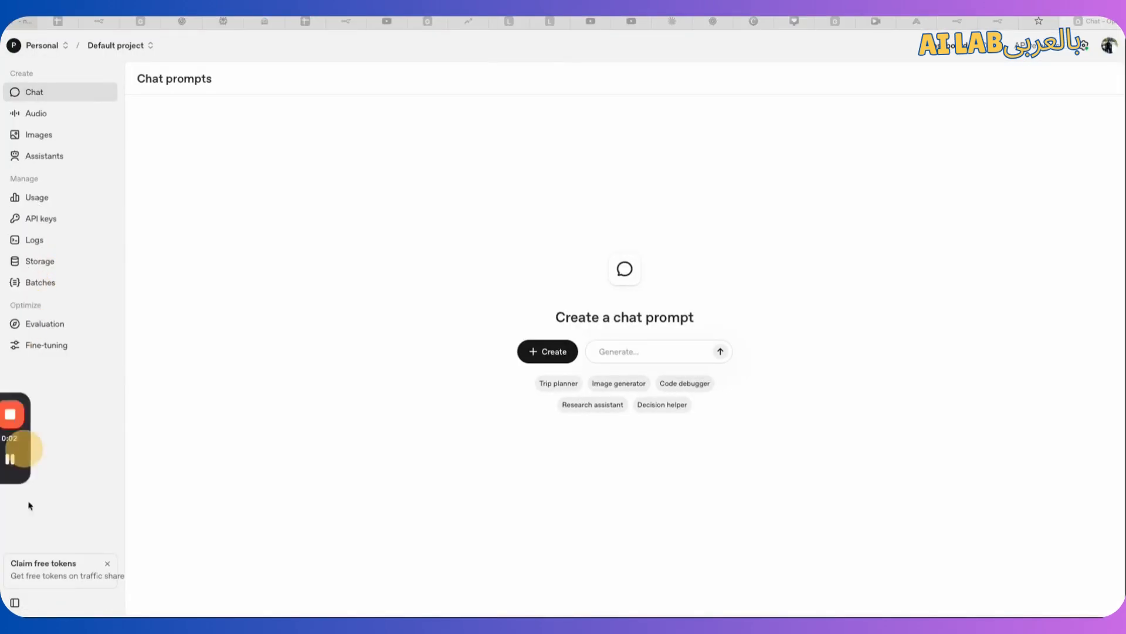
- Open the organization's billing overview on the OpenAI platform from project management and check the credit balance
drag(29, 506, 23, 584)
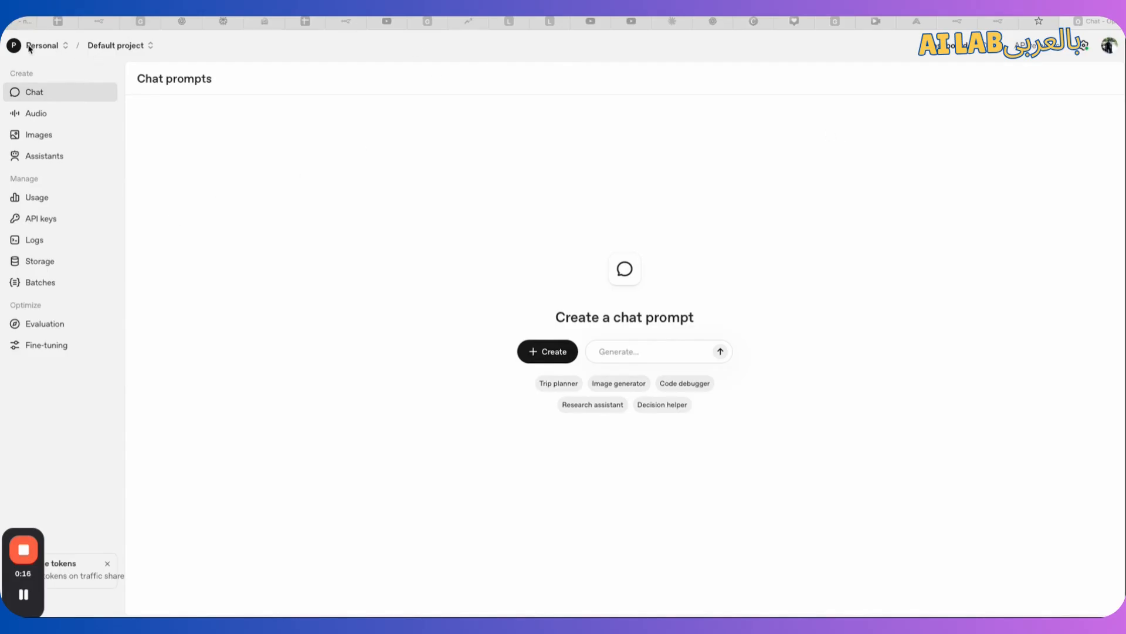
click(119, 45)
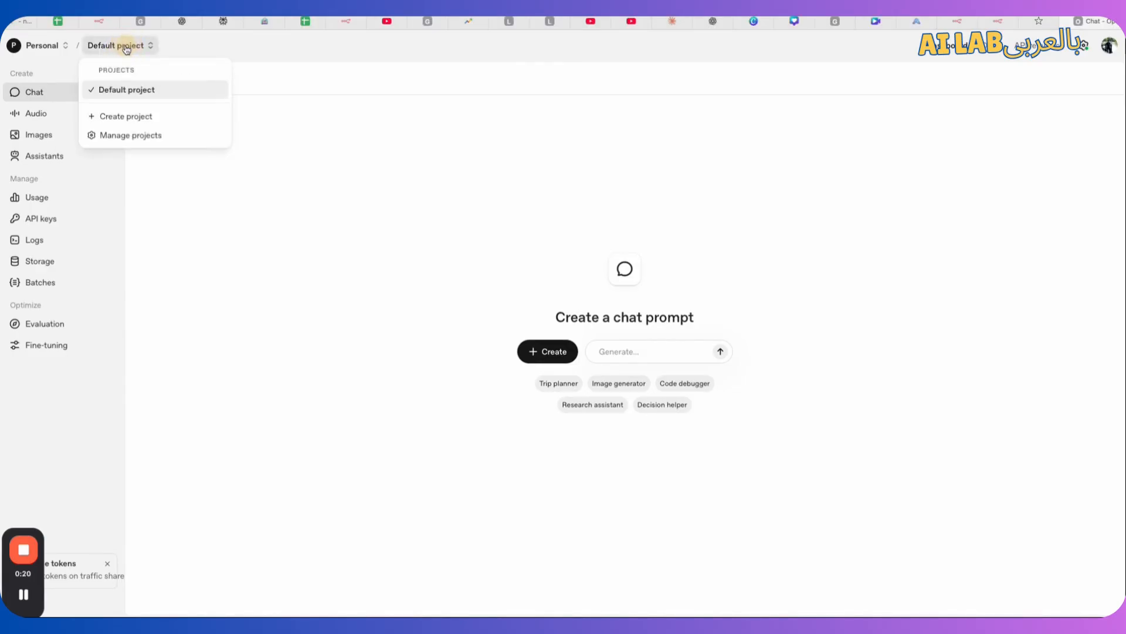
click(122, 136)
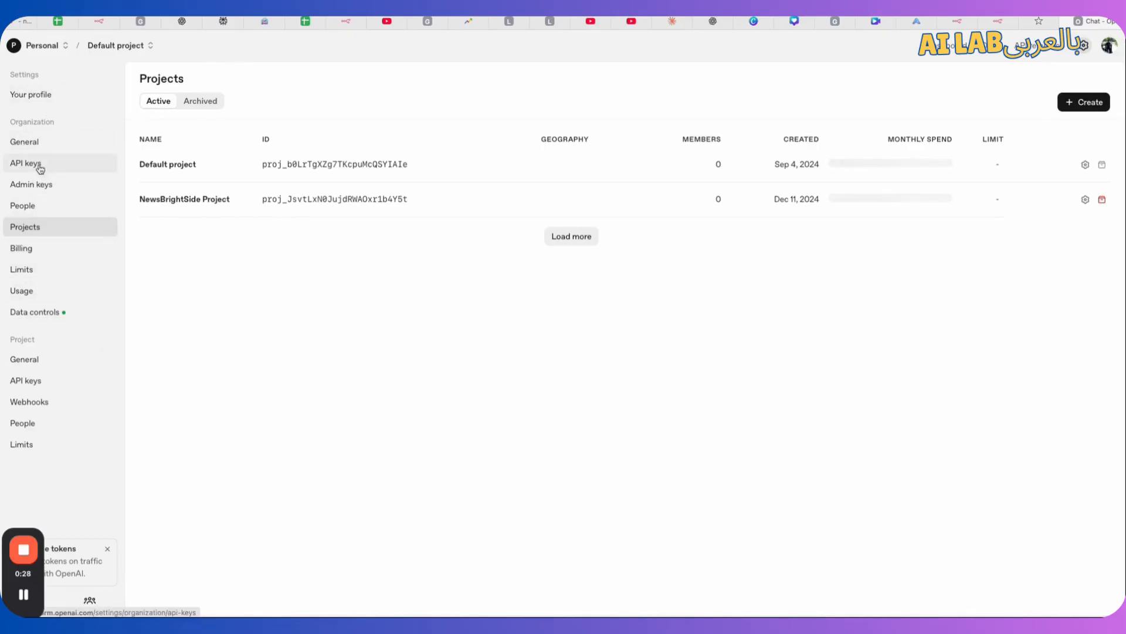
click(49, 253)
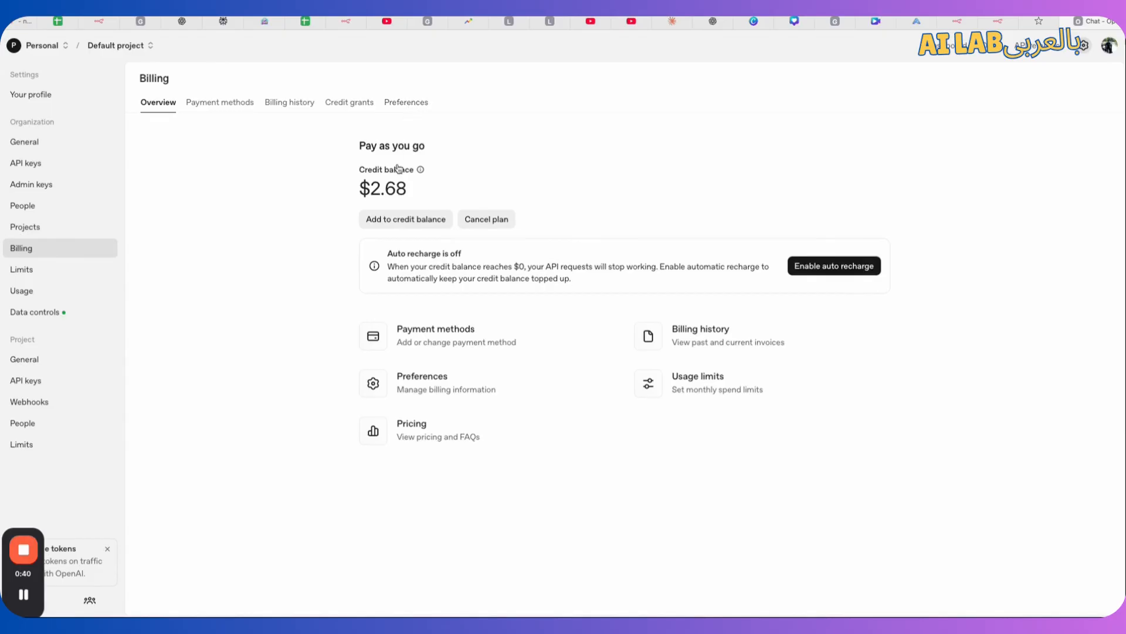
mouse_move(399, 169)
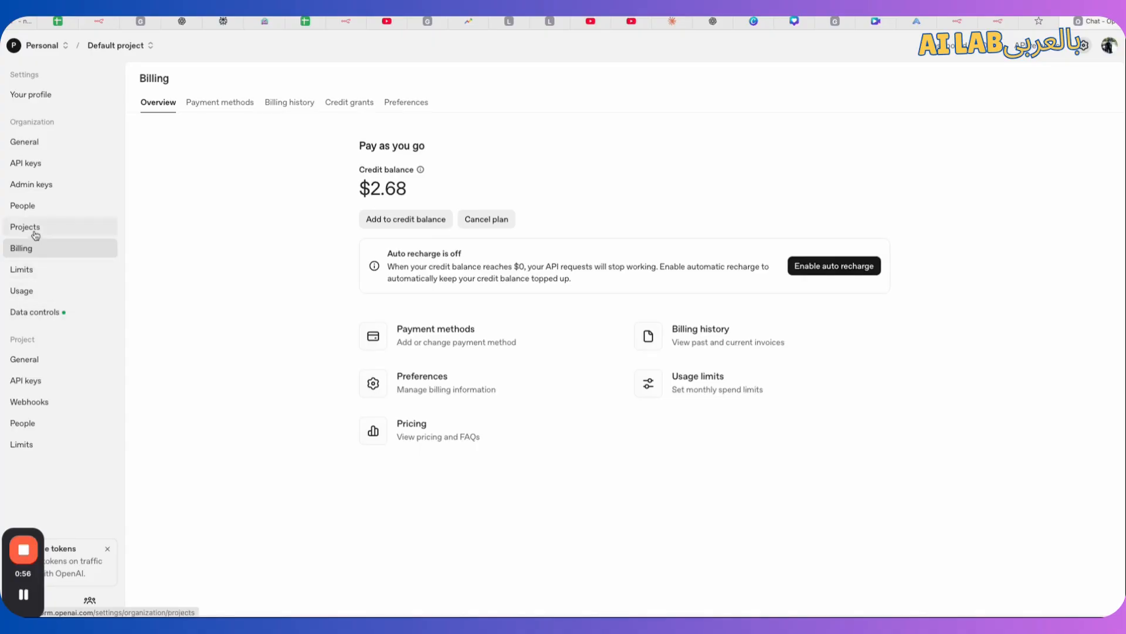
- Create a secret API key named n8n for the Default project with All permissions, and copy the generated key
click(29, 164)
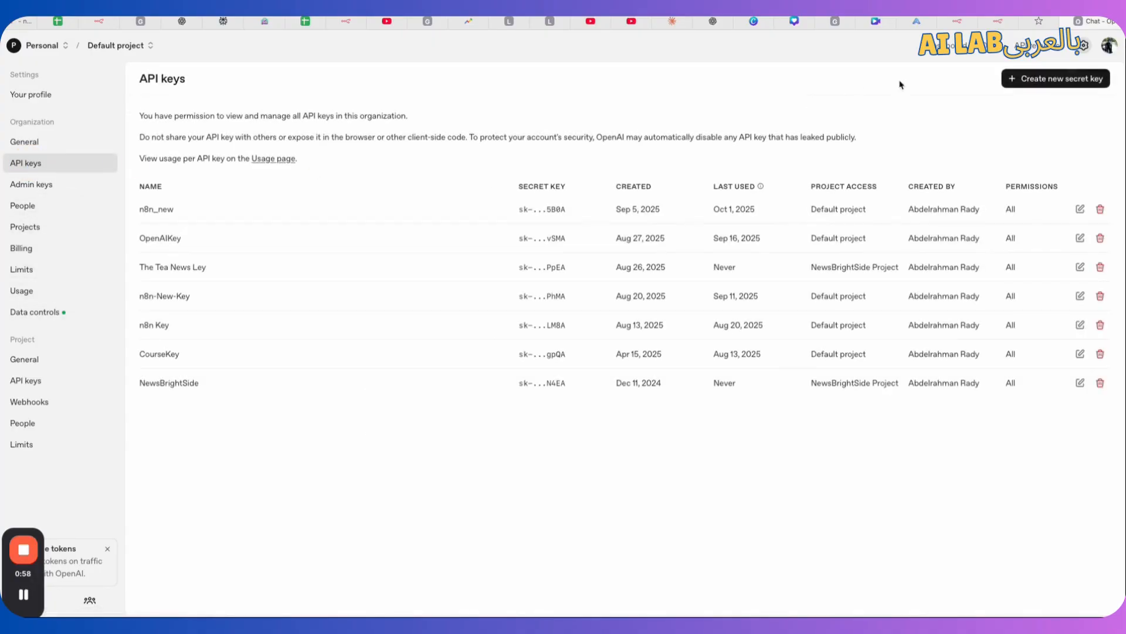
click(1069, 85)
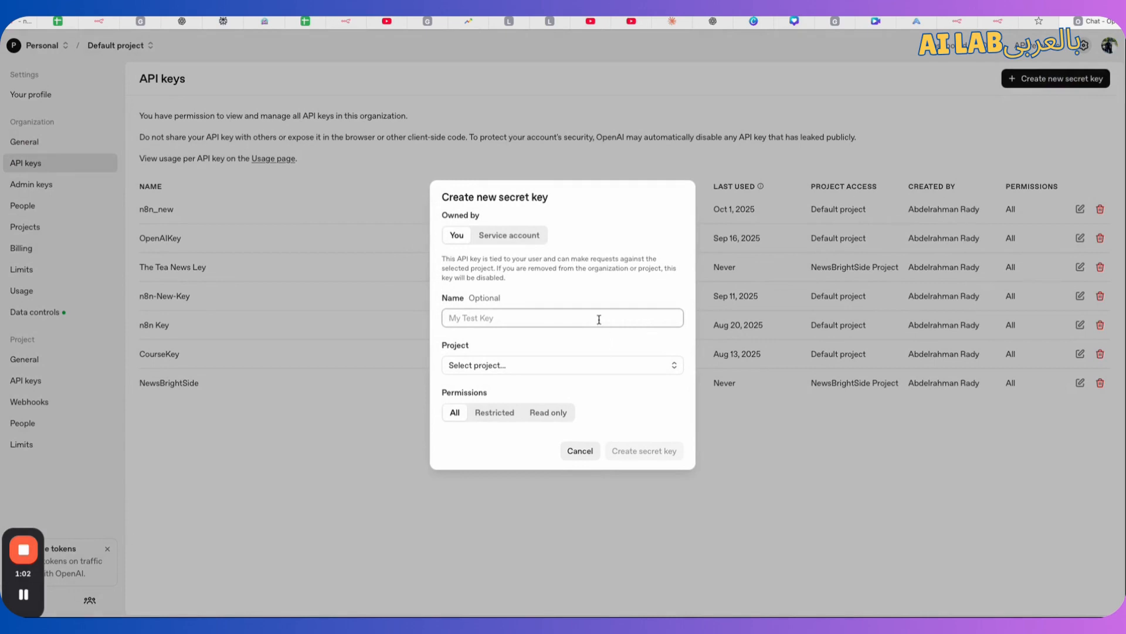
click(599, 319)
text(n8n)
click(508, 367)
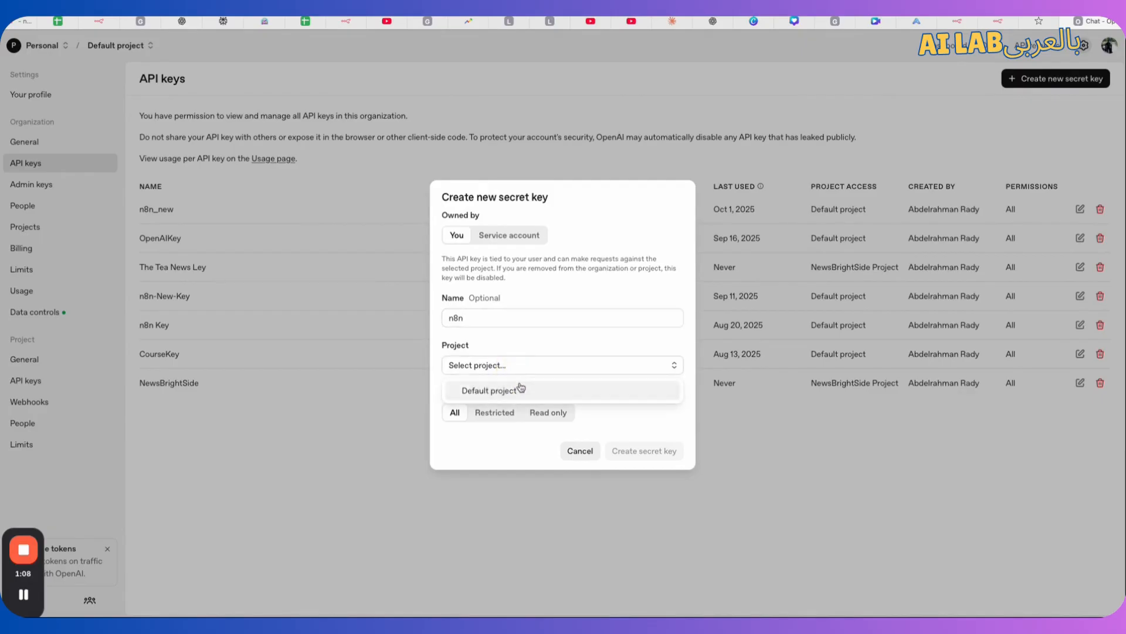
click(516, 388)
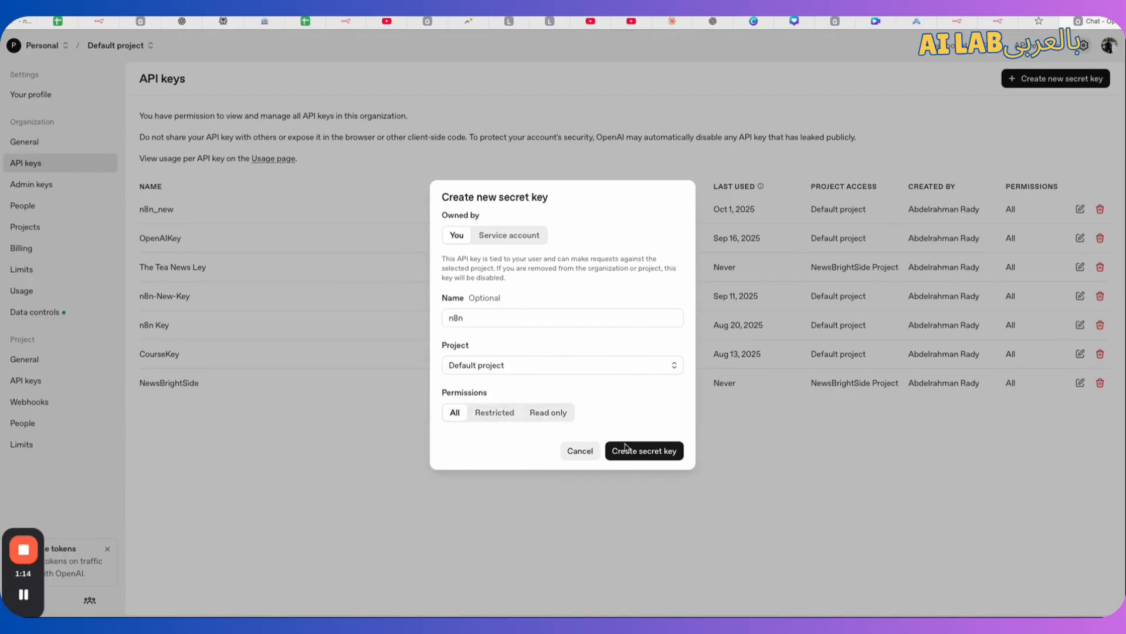
click(644, 452)
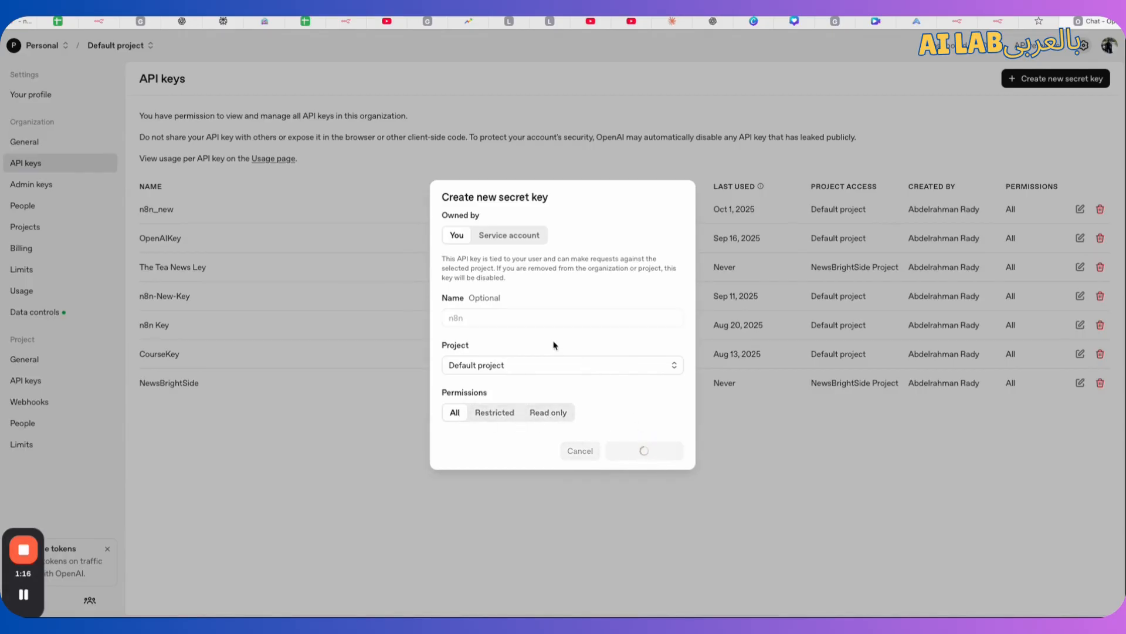
click(665, 345)
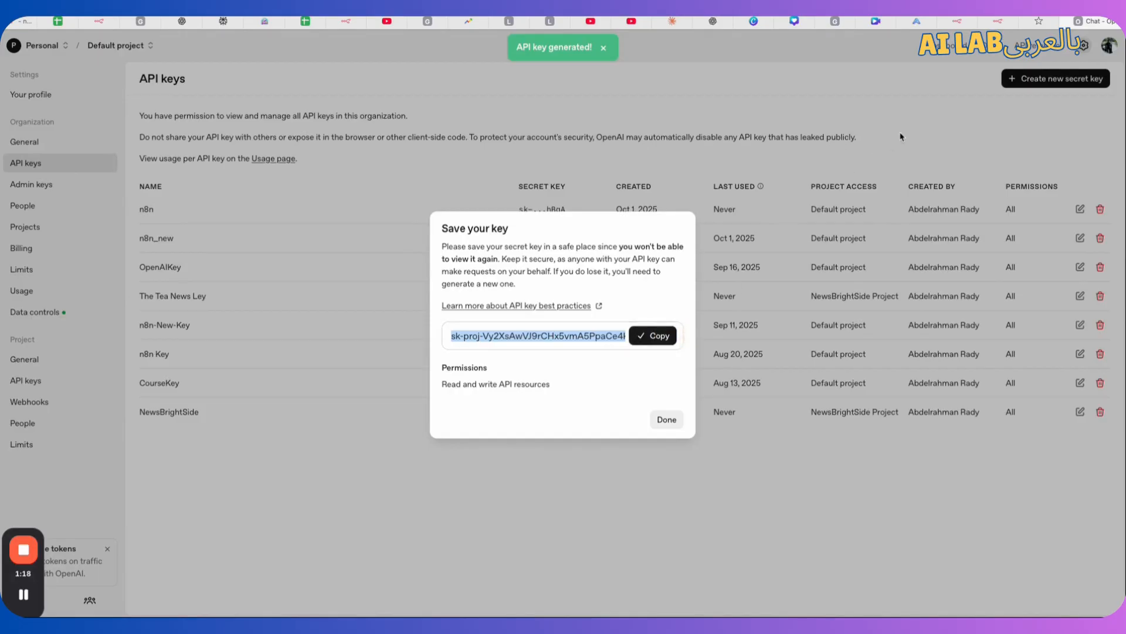
click(667, 421)
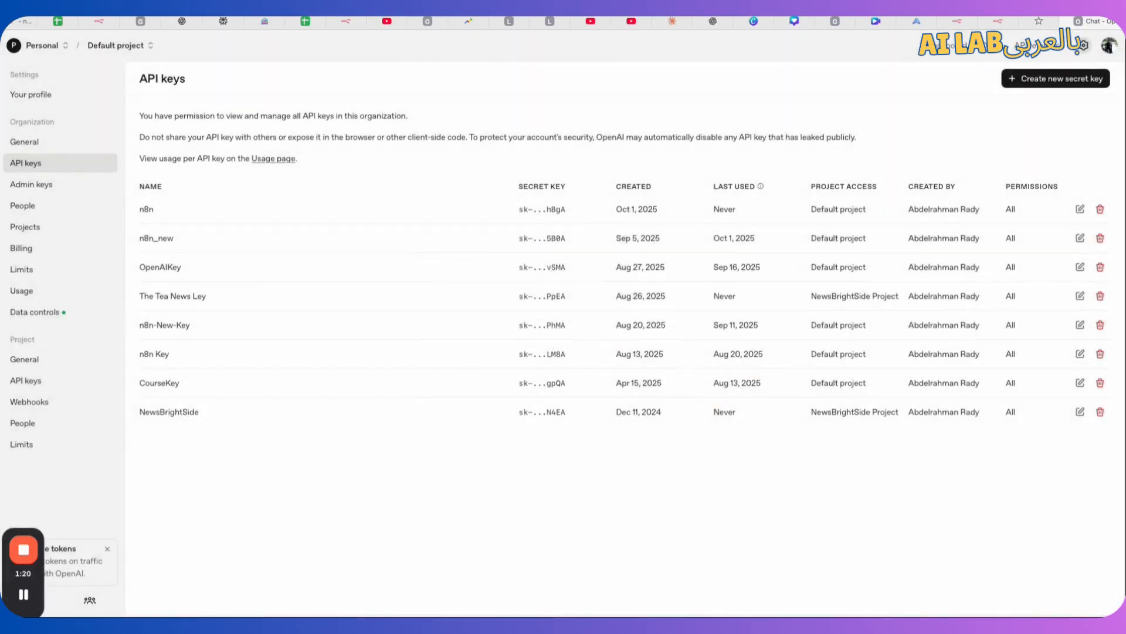
- Switch to n8n and start a new credential for the OpenAi service
click(999, 24)
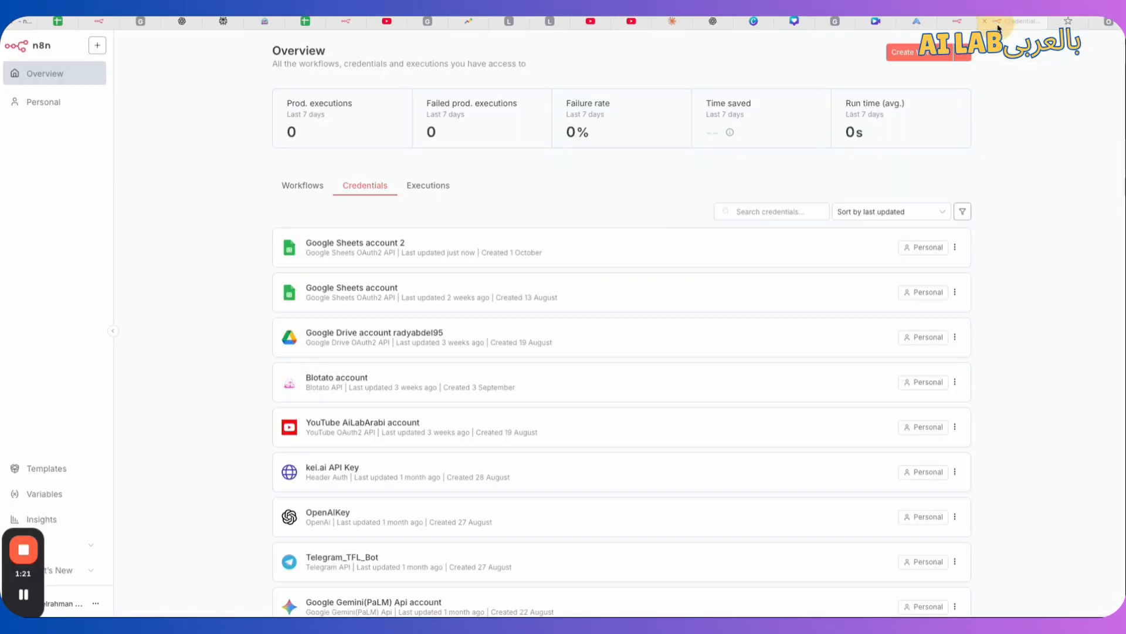
click(962, 52)
click(927, 82)
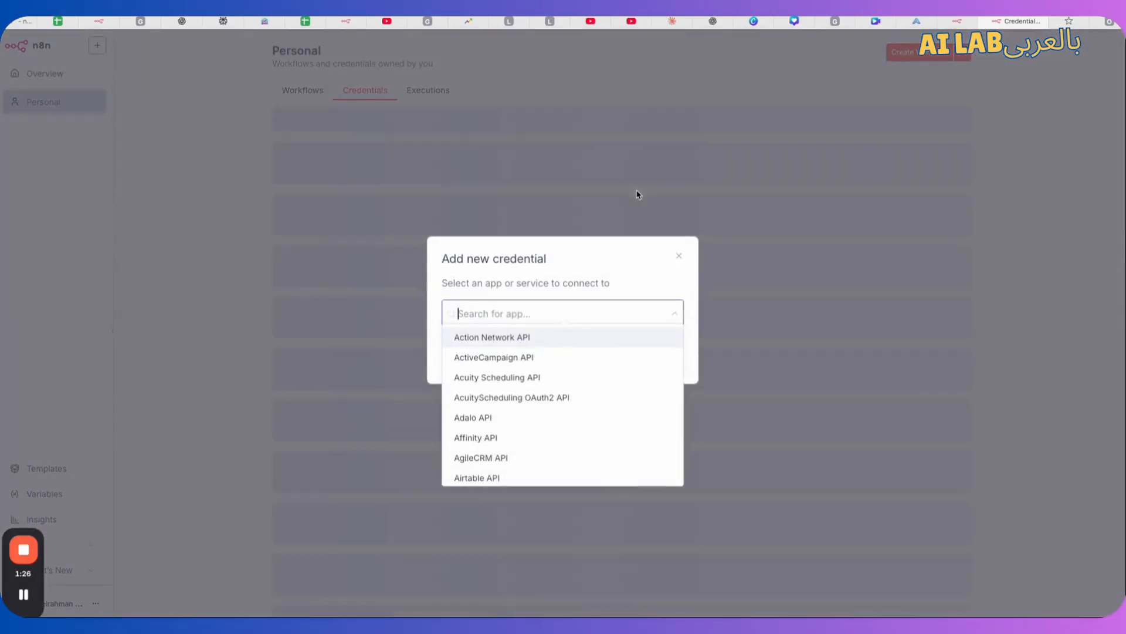
text(open)
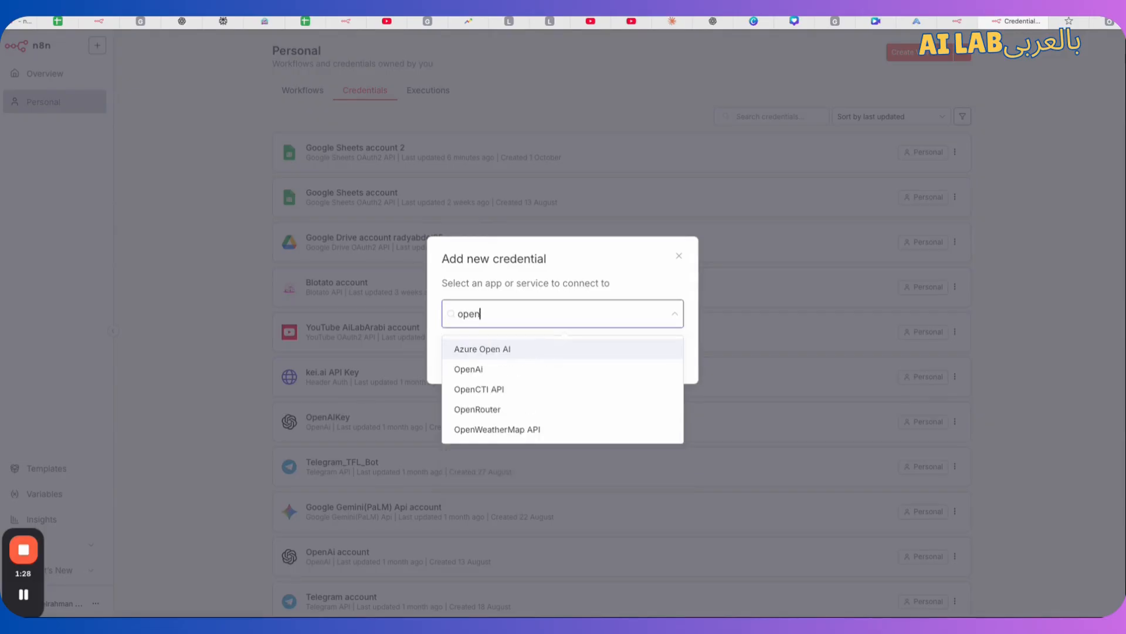
key(Down)
key(Return)
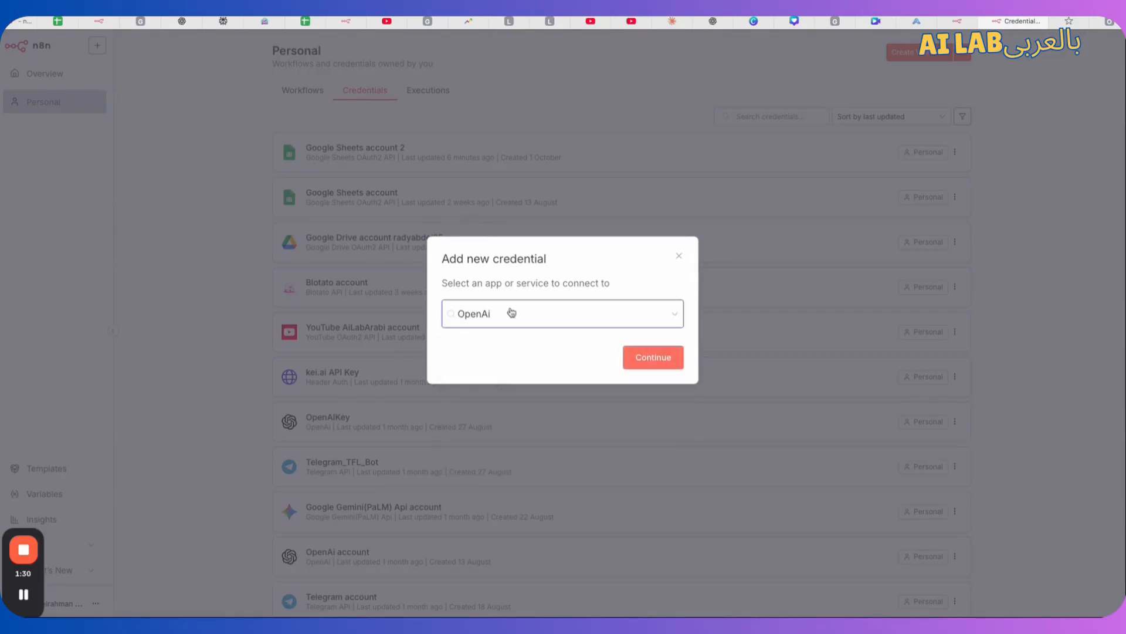
click(655, 358)
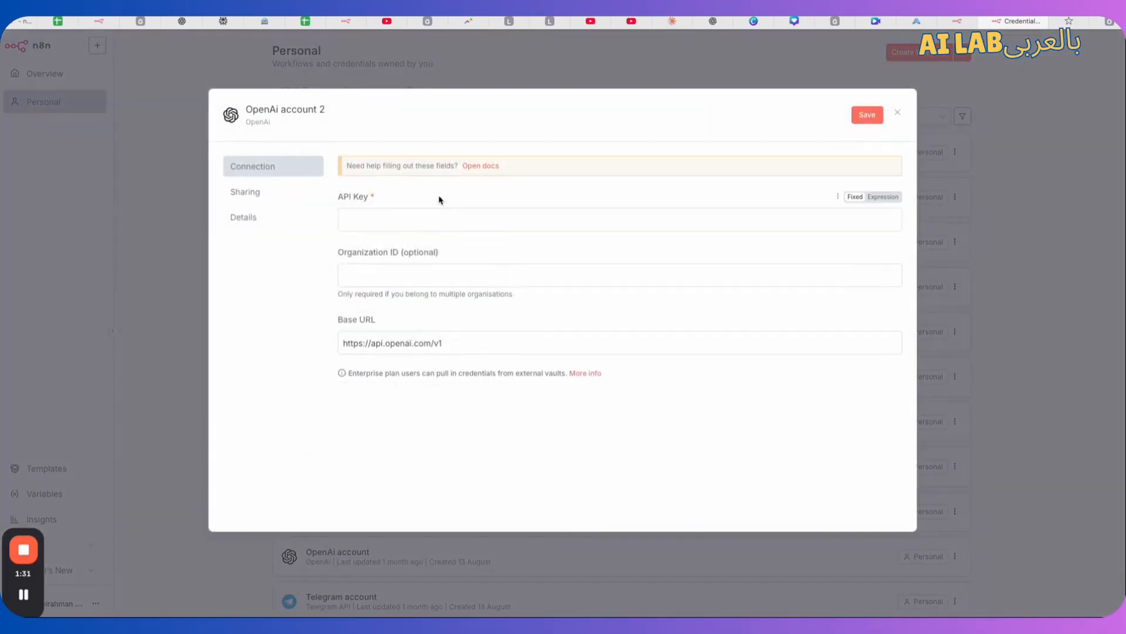
- Paste the API key into the OpenAi credential, leave the organization ID empty, save it and check the connection test
click(383, 216)
key(ctrl+v)
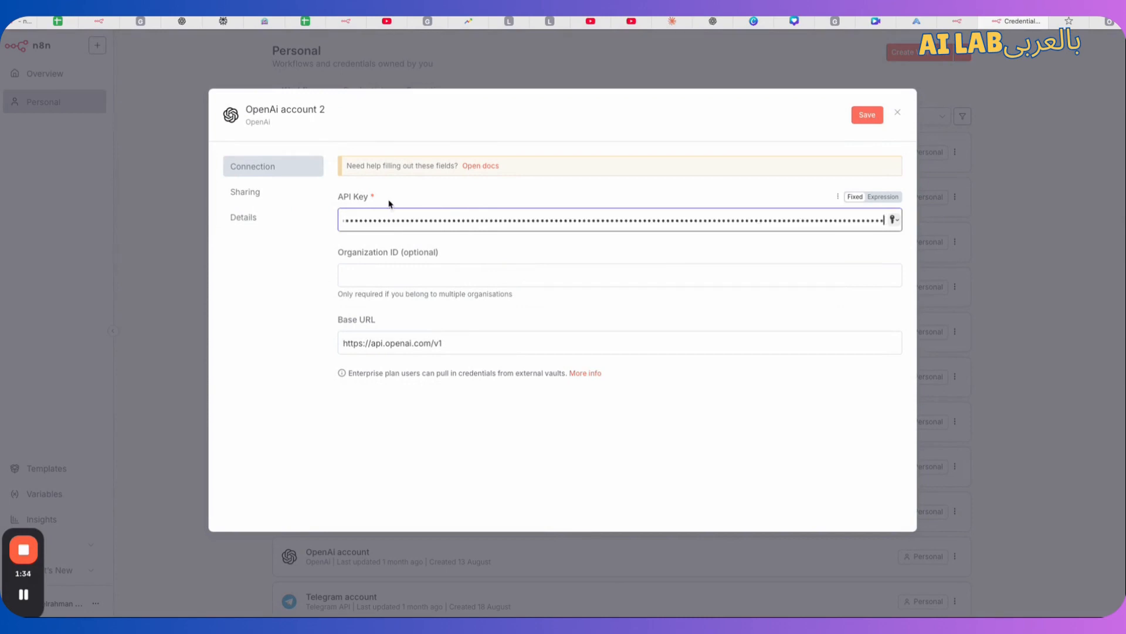
click(467, 275)
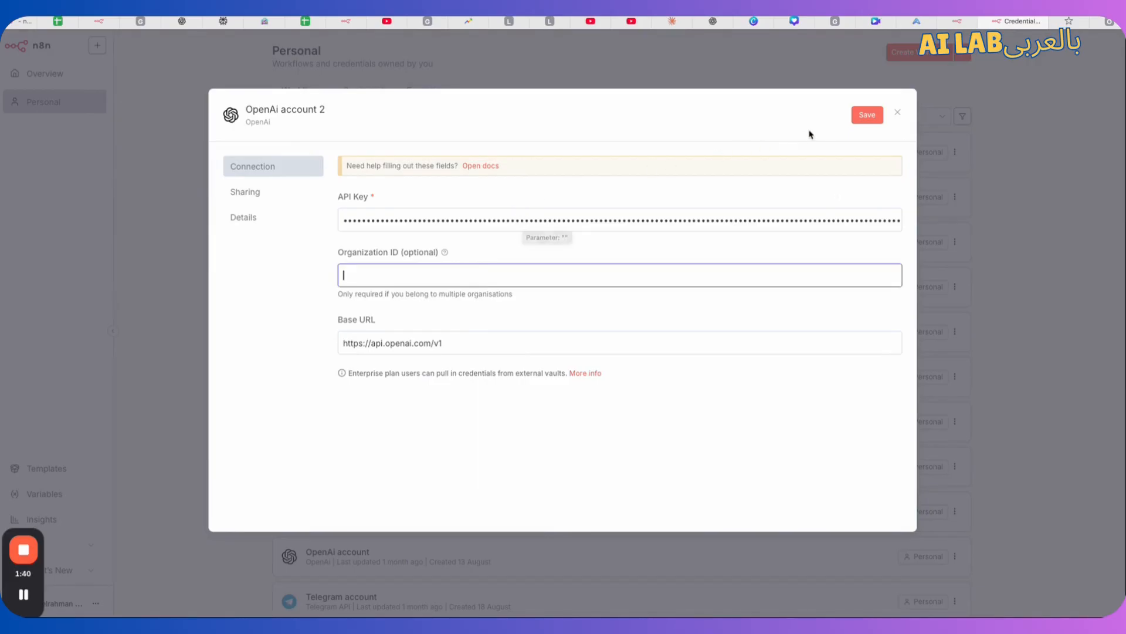
click(865, 116)
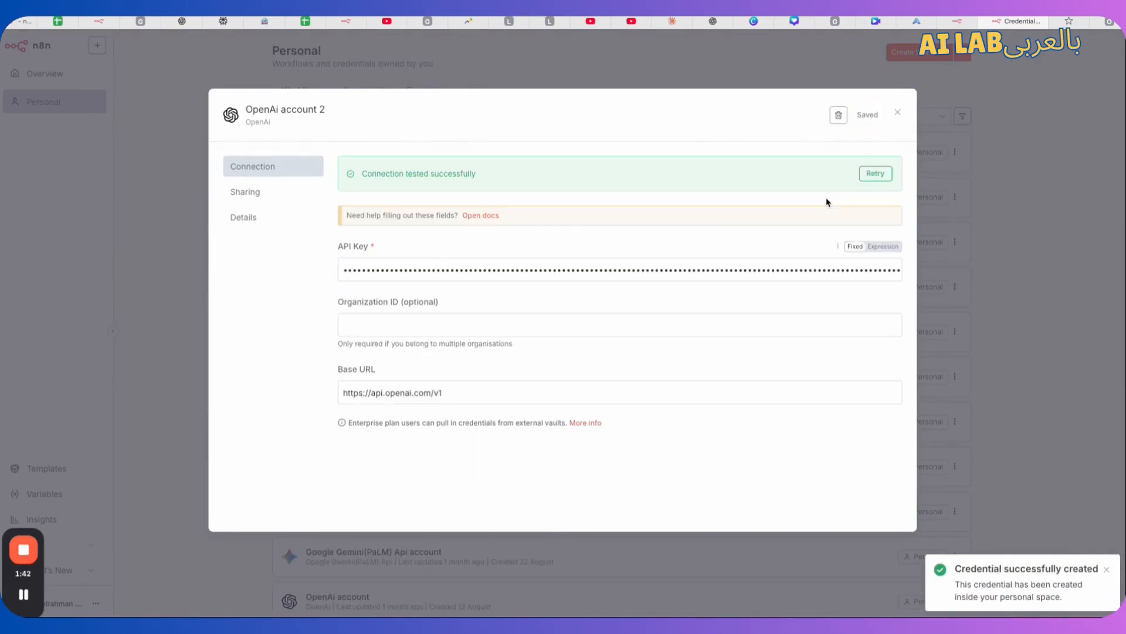
drag(373, 179, 444, 173)
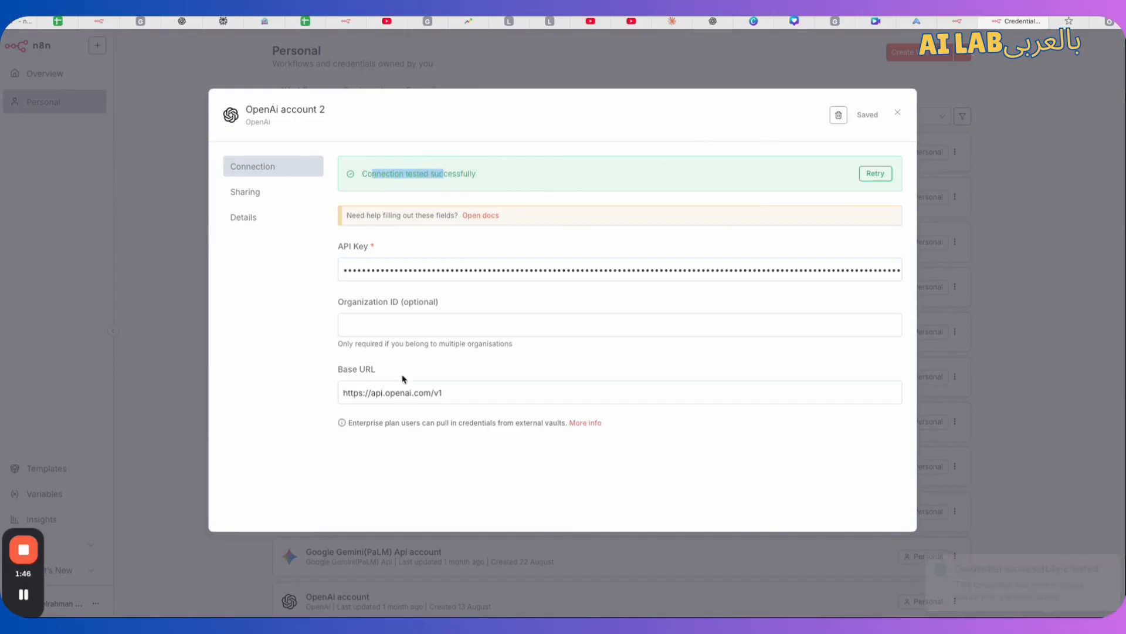
click(23, 549)
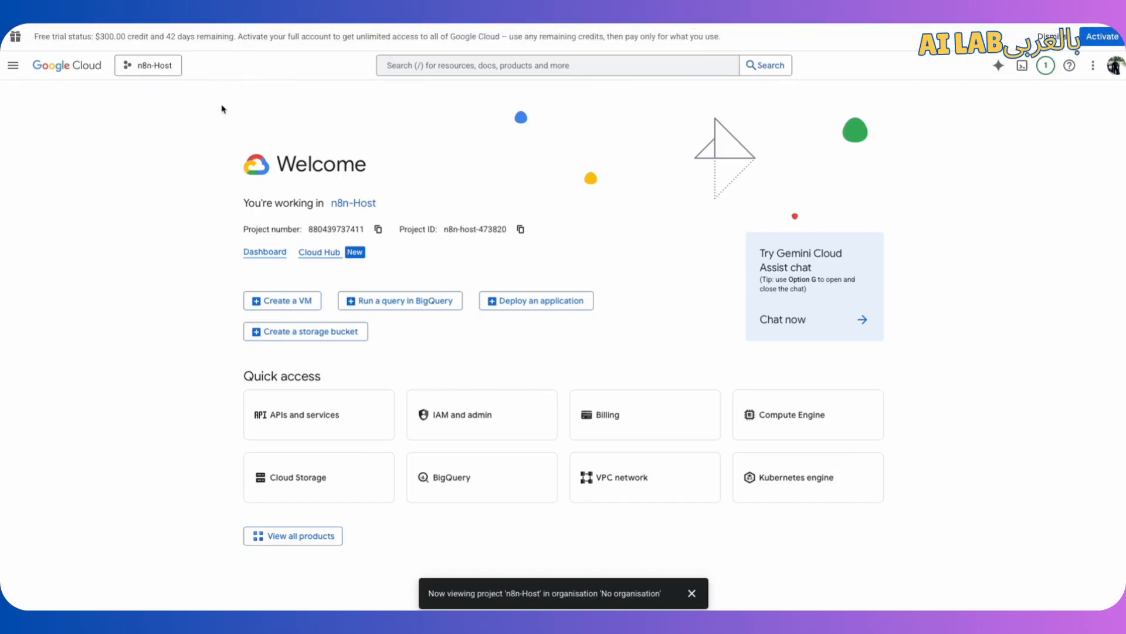
click(153, 68)
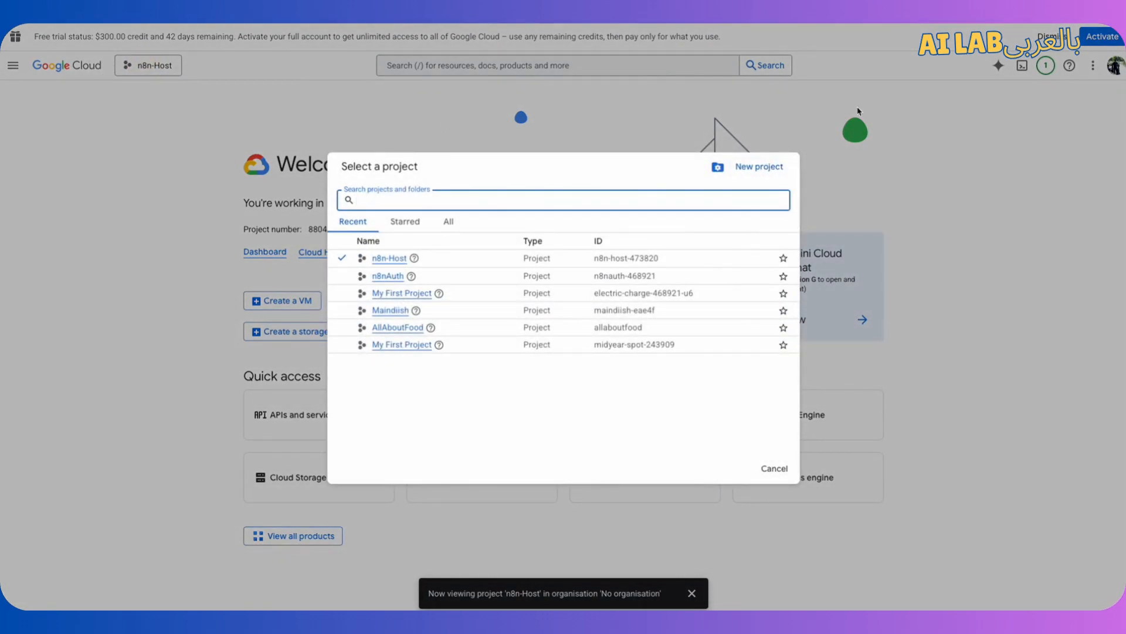
click(730, 169)
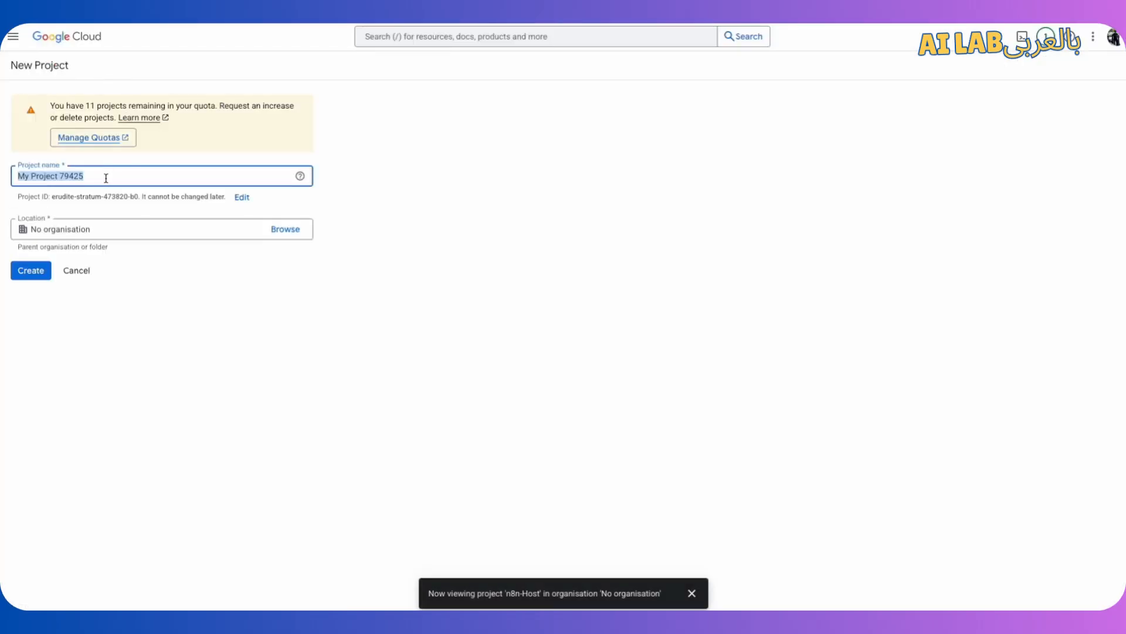
text(n8n-)
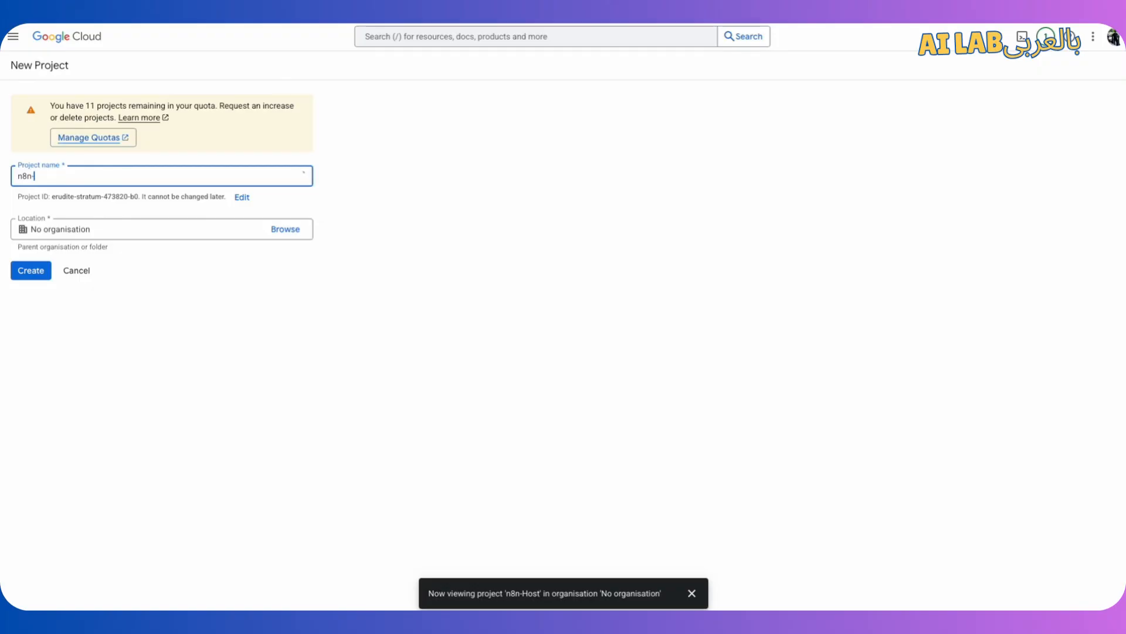
text(Host)
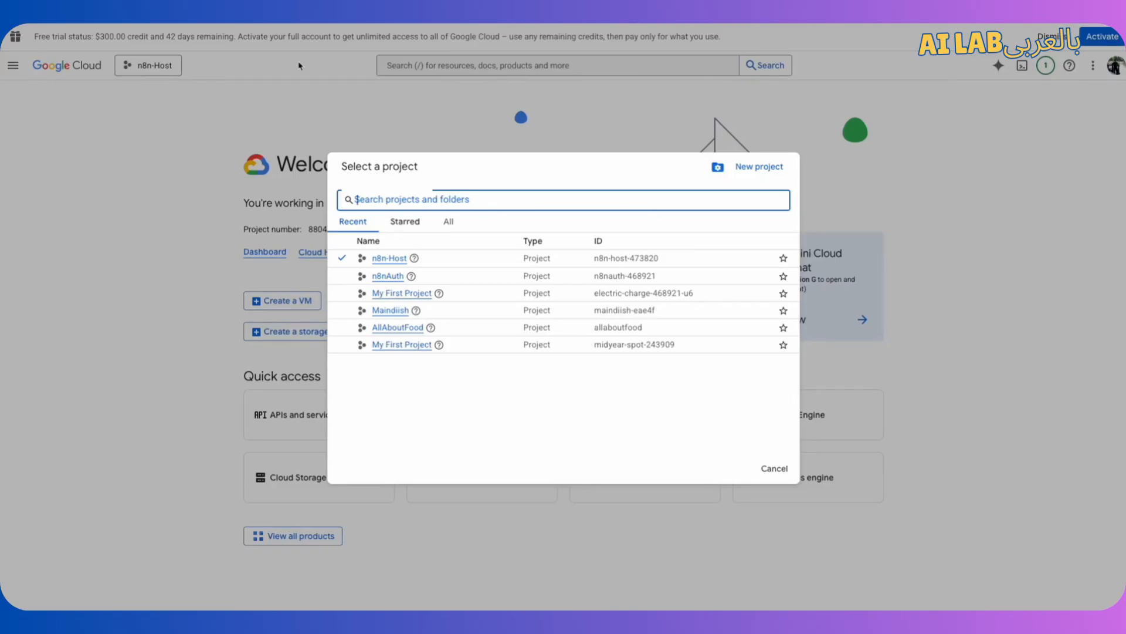
- Select the existing n8n-Host project in Google Cloud and open its APIs and services overview
click(390, 262)
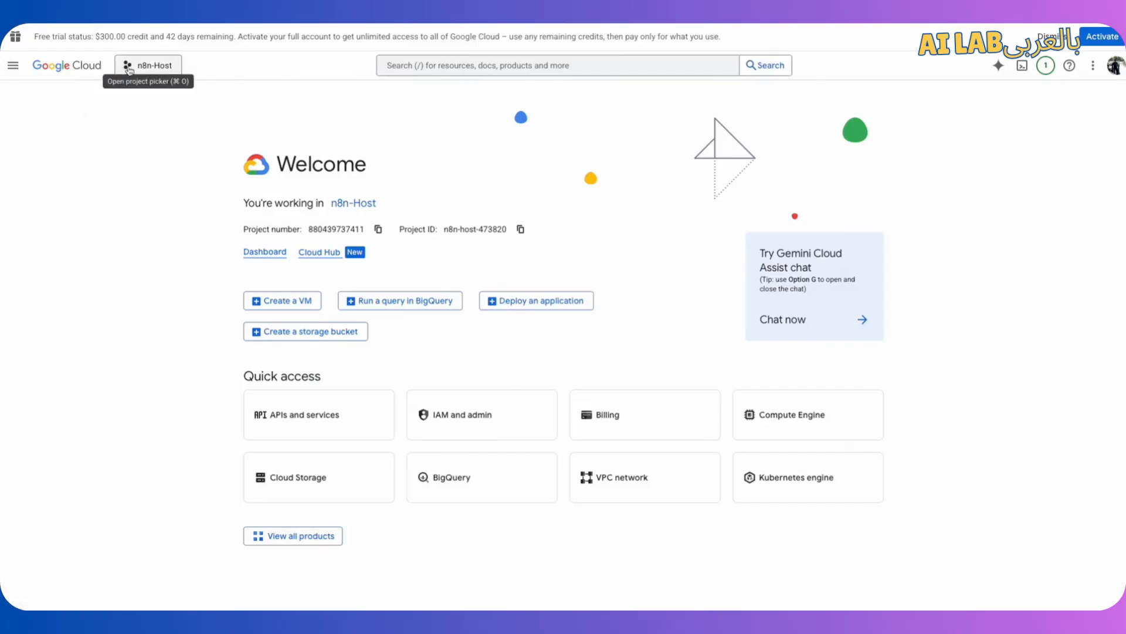
click(8, 72)
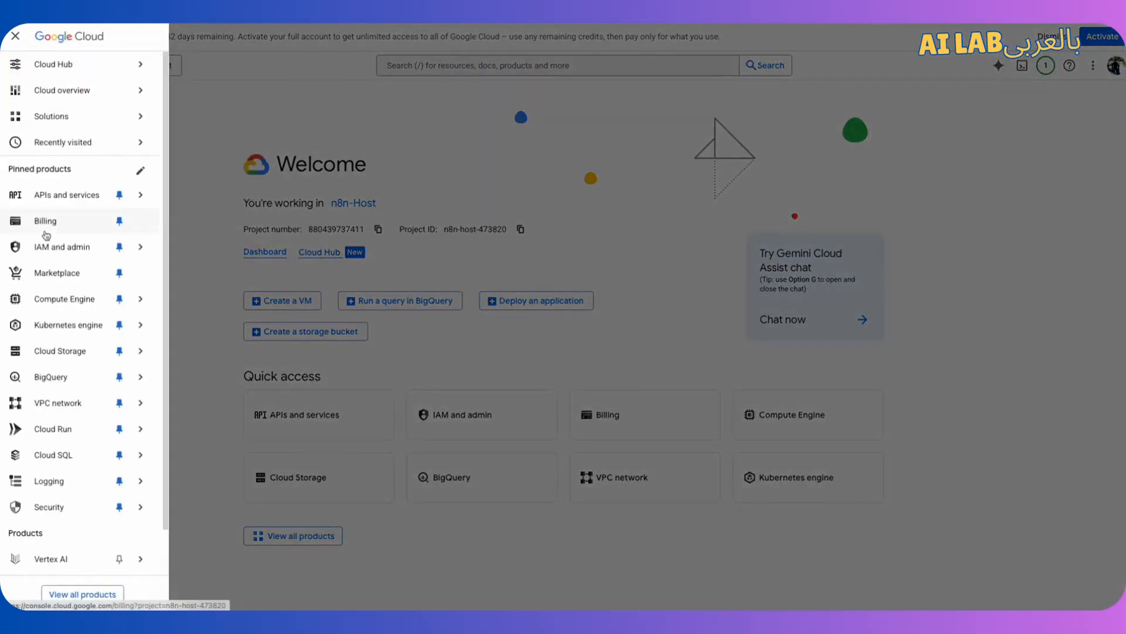
mouse_move(50, 197)
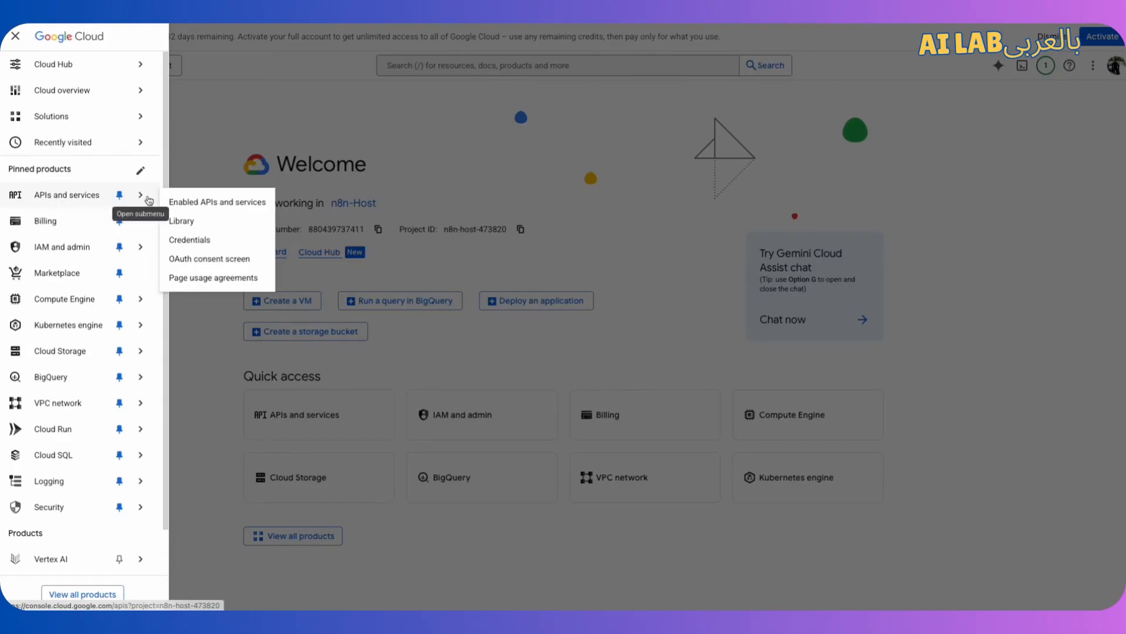
click(77, 195)
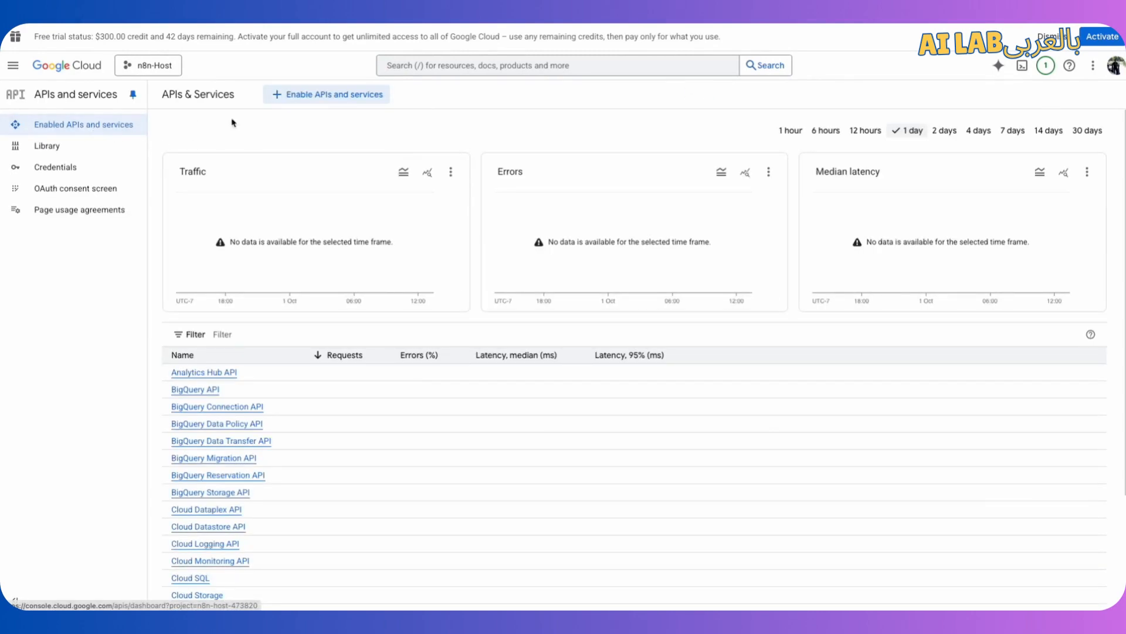
- Search the console for "sheet", open the Google Sheets API and enable it for the n8n-Host project
click(577, 68)
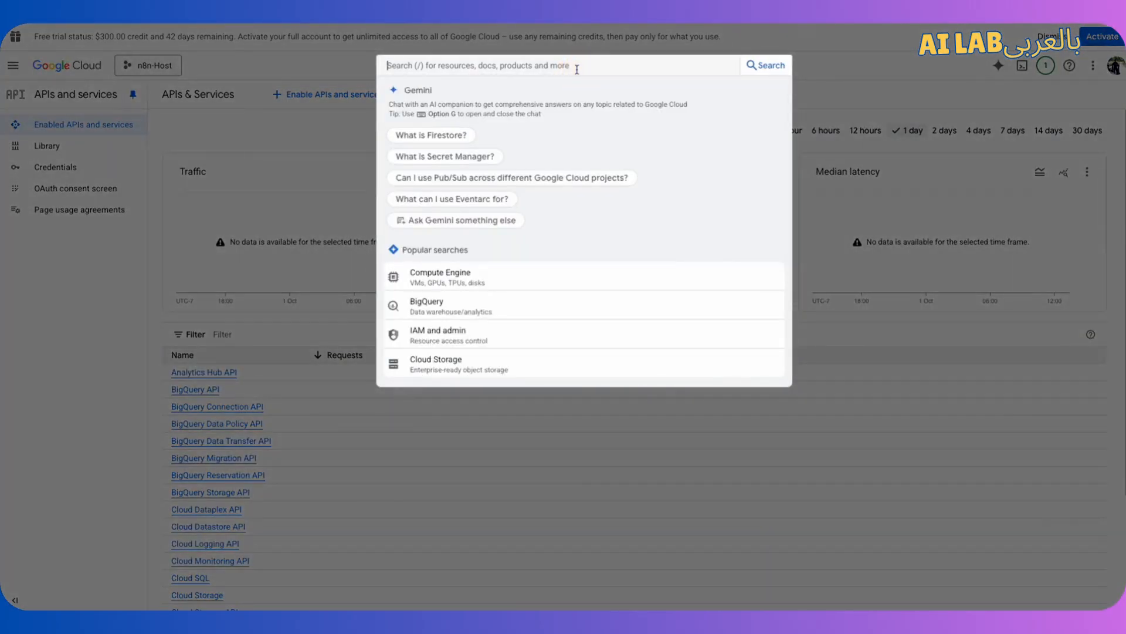
text(sheet)
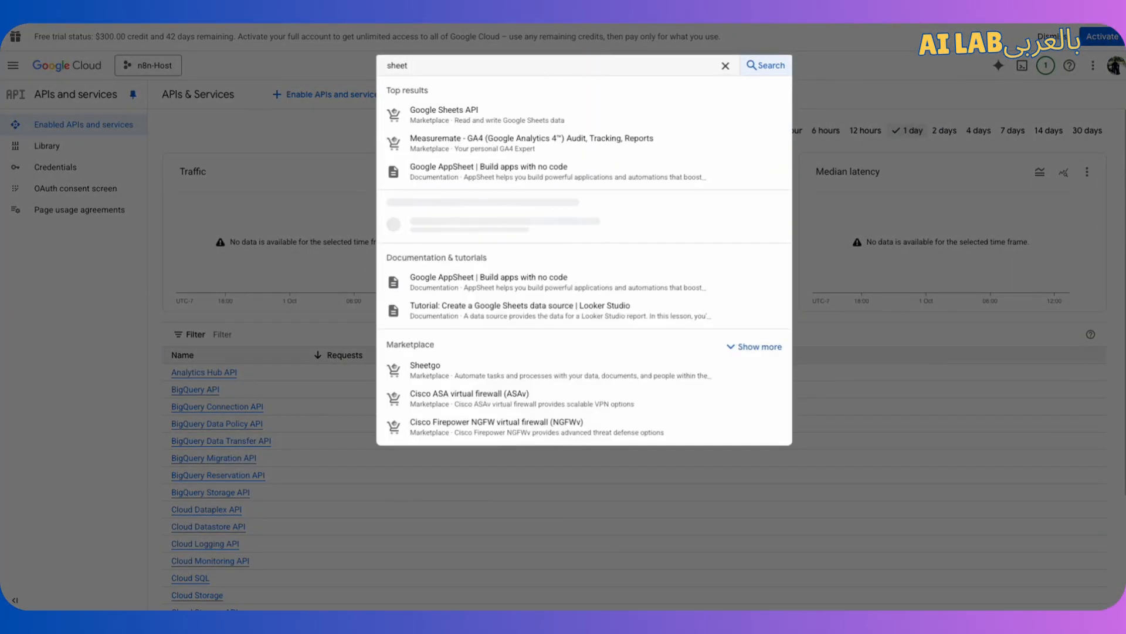
click(549, 110)
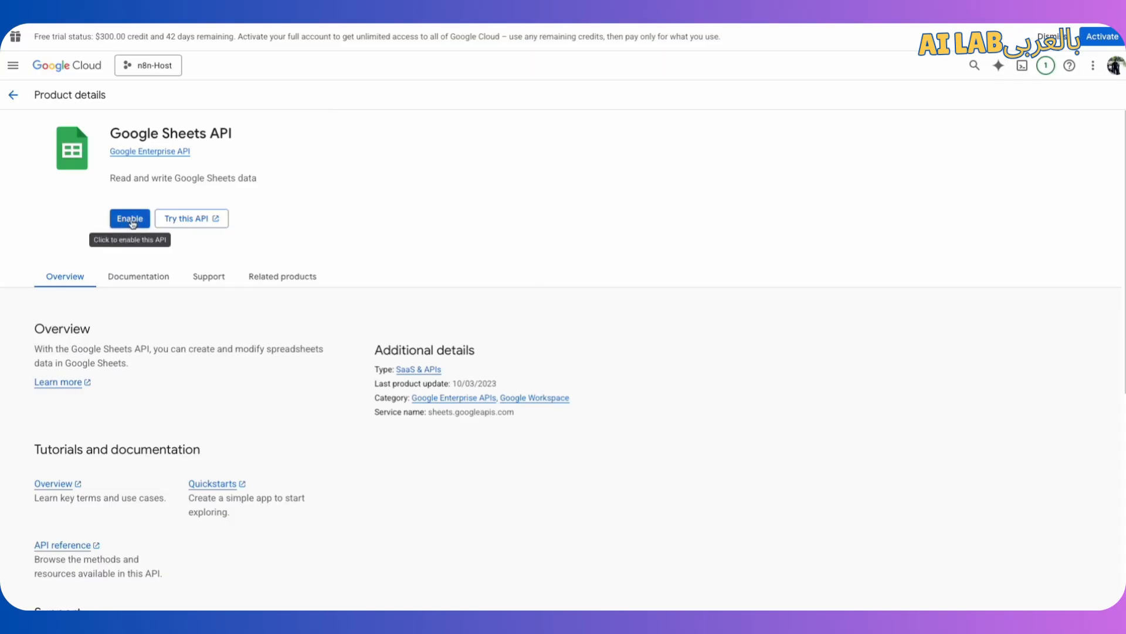
click(130, 219)
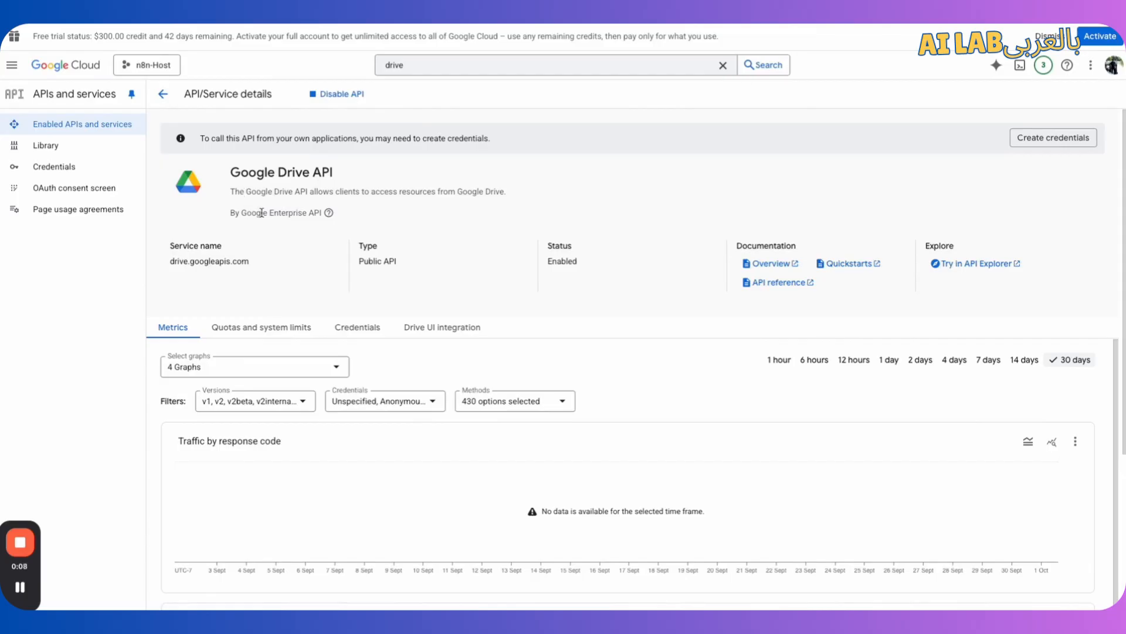
- Search the console for "you", open YouTube Data API v3 and enable it for the n8n-Host project
click(450, 66)
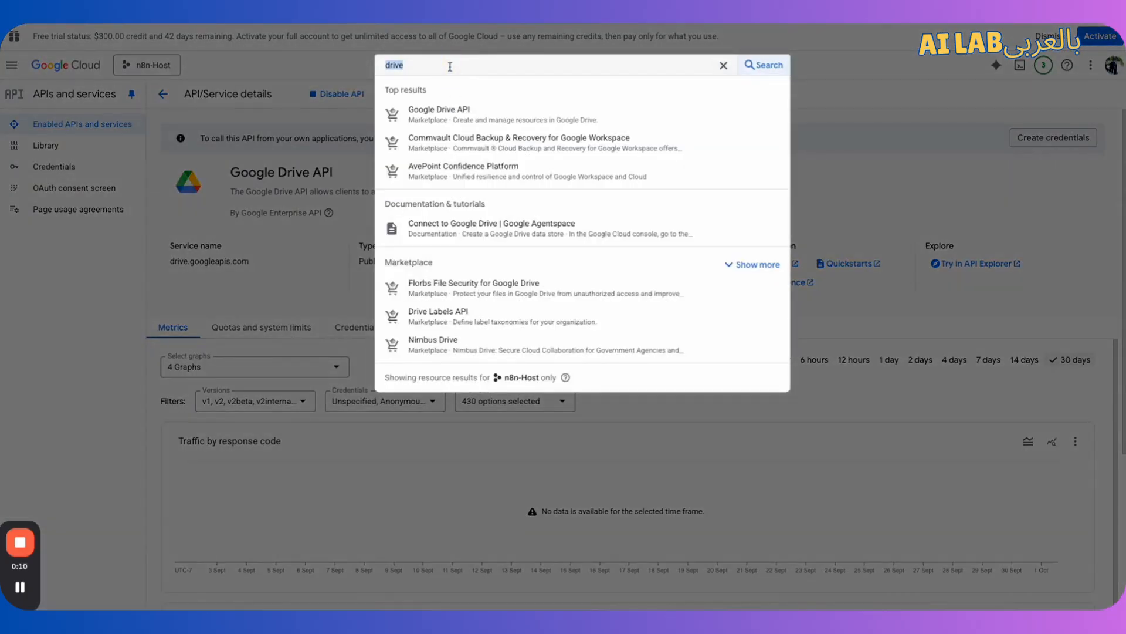
text(you)
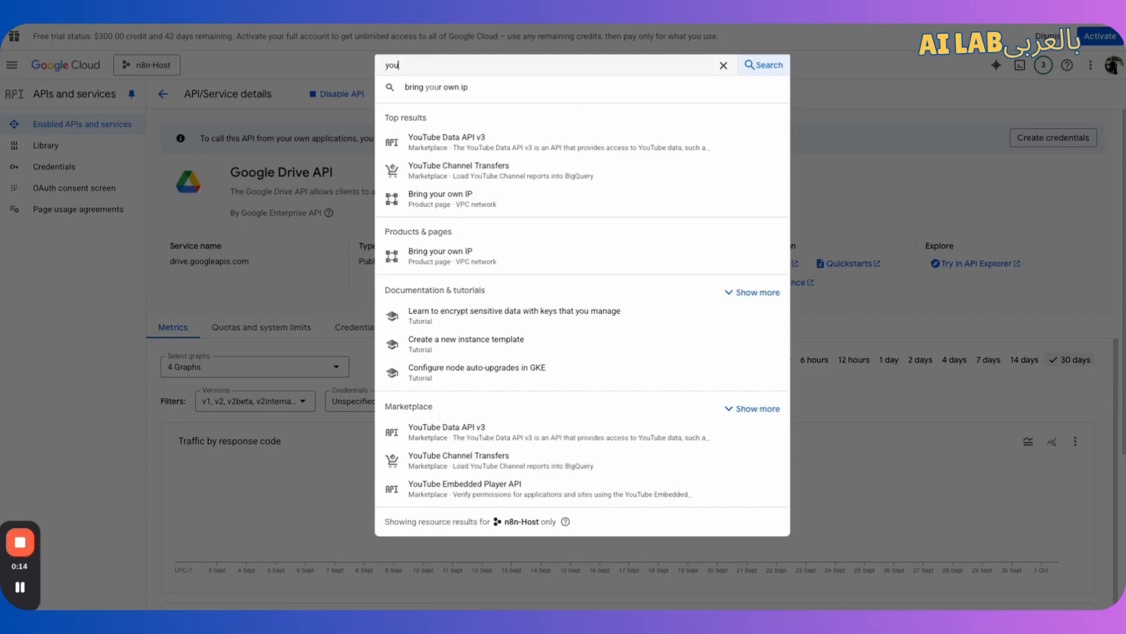
click(482, 139)
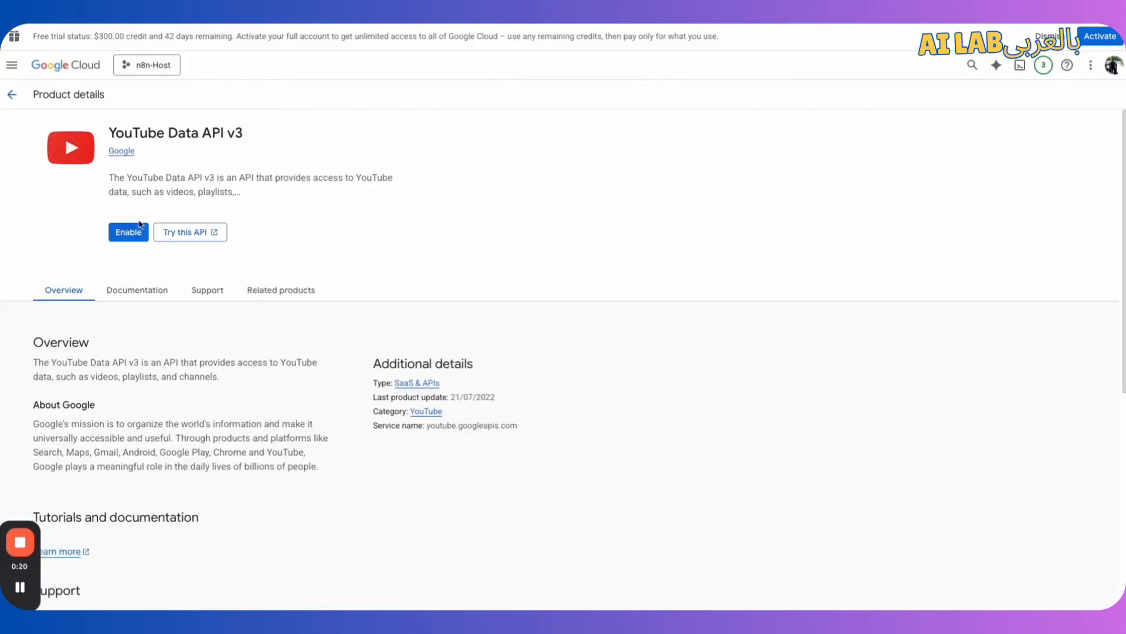
click(138, 237)
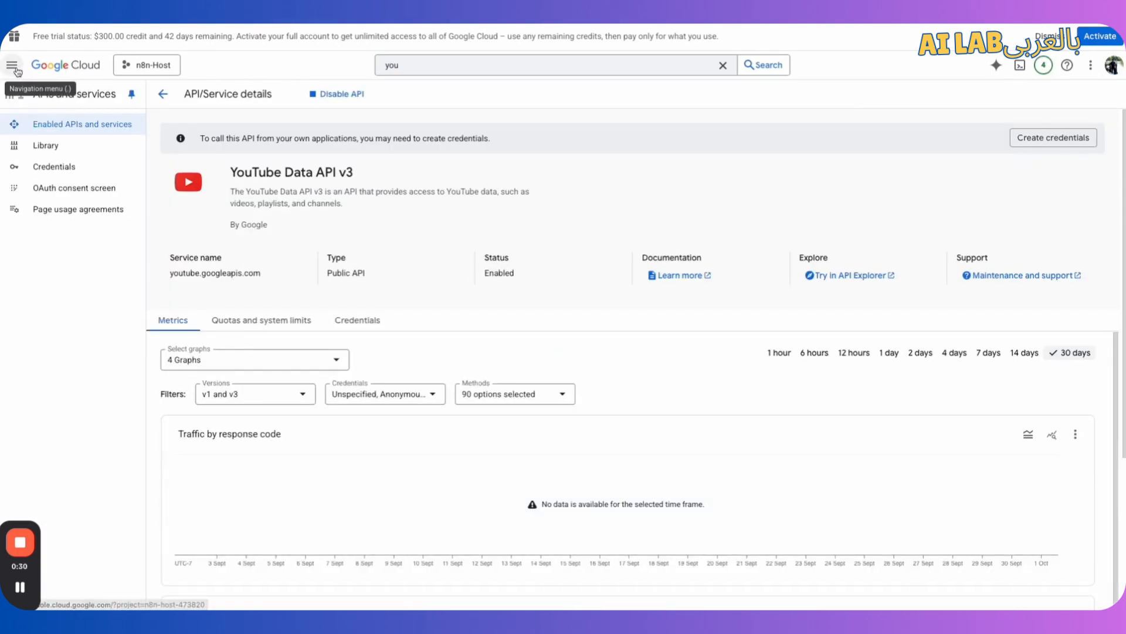
- From the project's credentials, start creating an OAuth client ID and go to the consent screen configuration
click(58, 168)
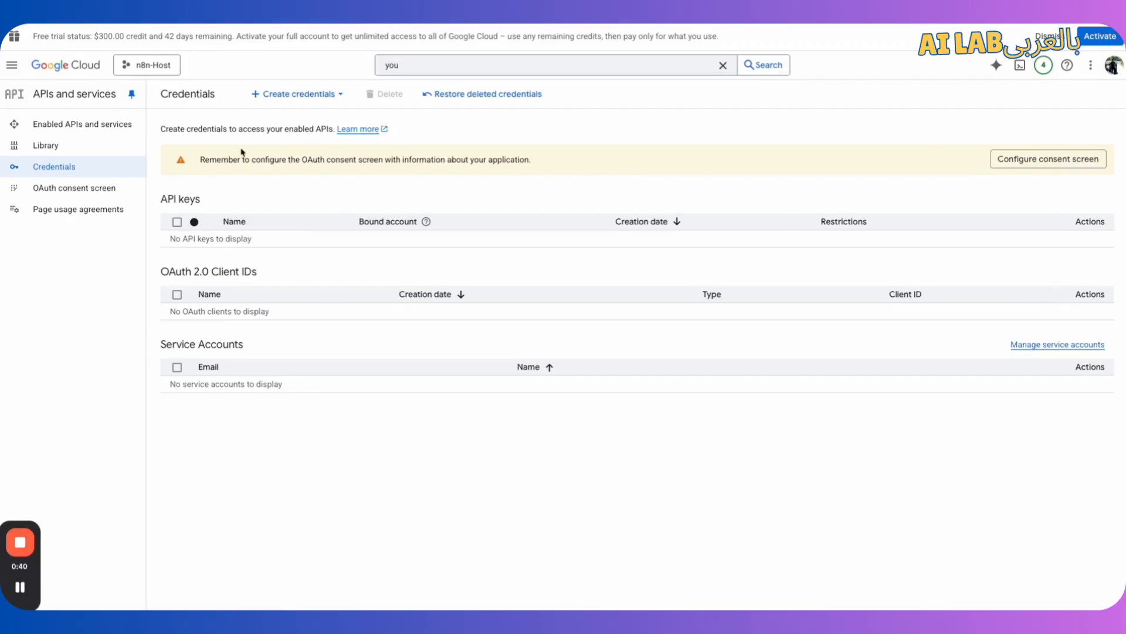
click(300, 96)
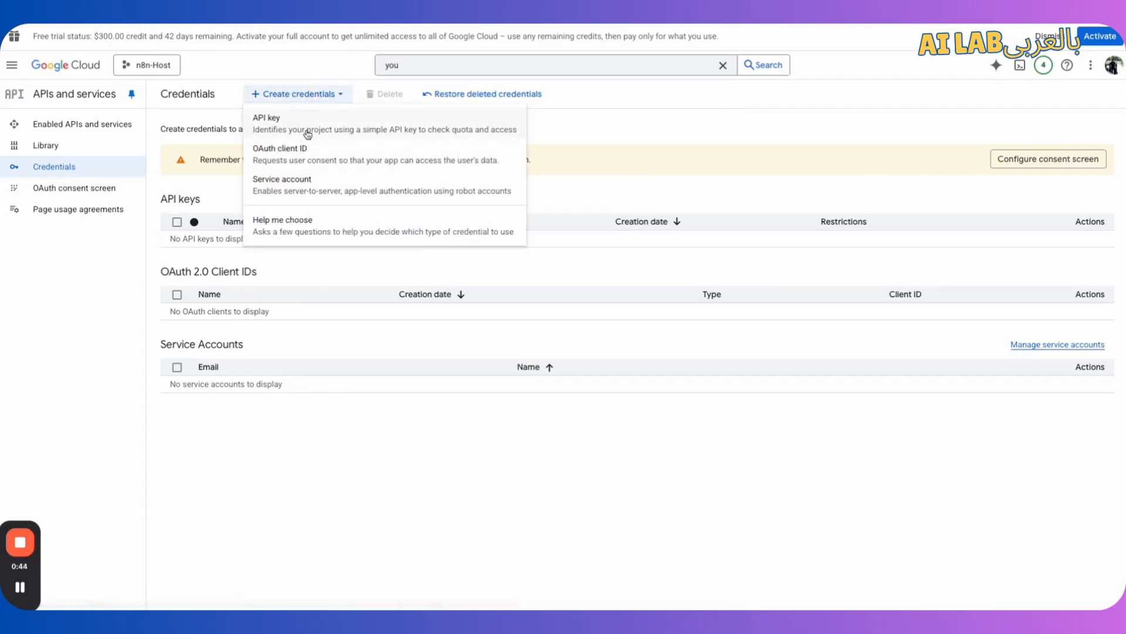
click(343, 151)
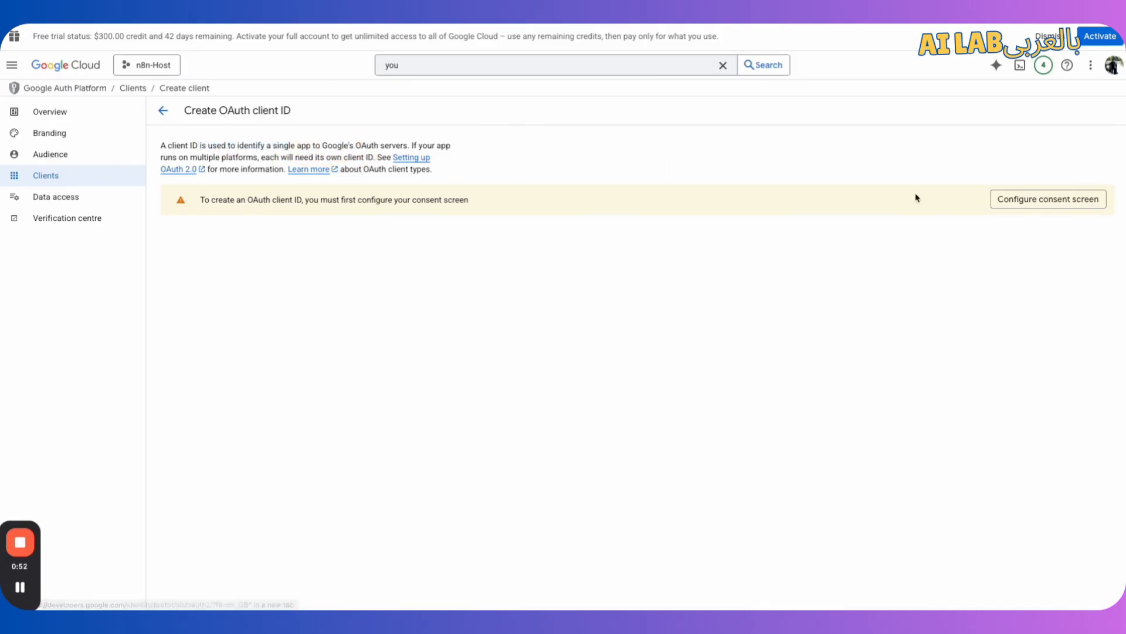
click(1060, 205)
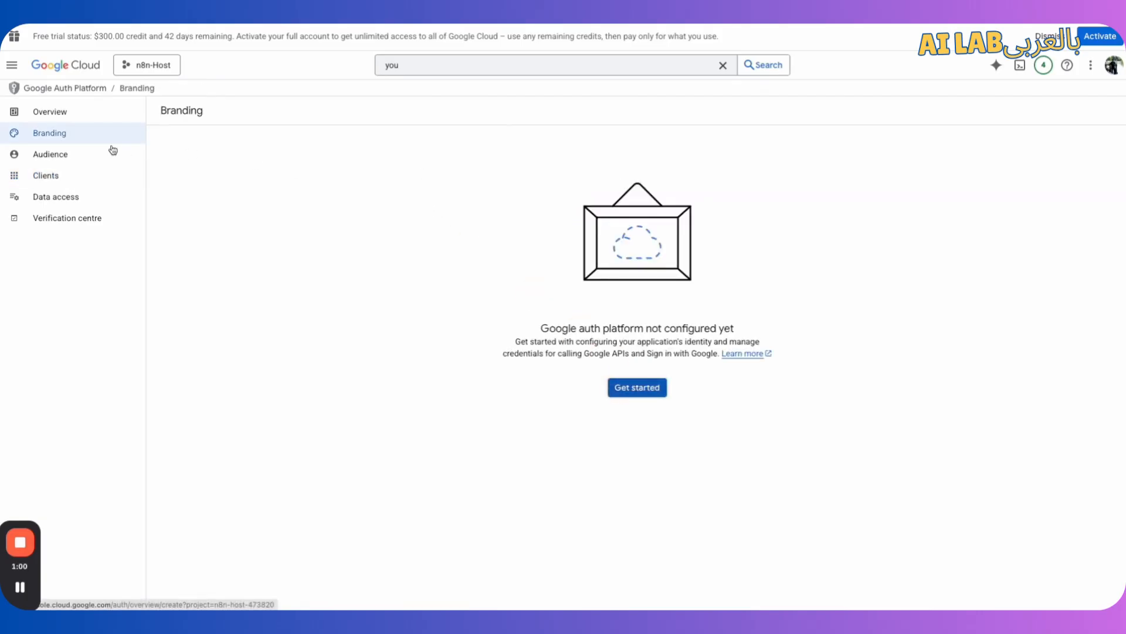
- Start the project configuration and complete its app information with app name n8n and the account's own address as user support e-mail
click(296, 195)
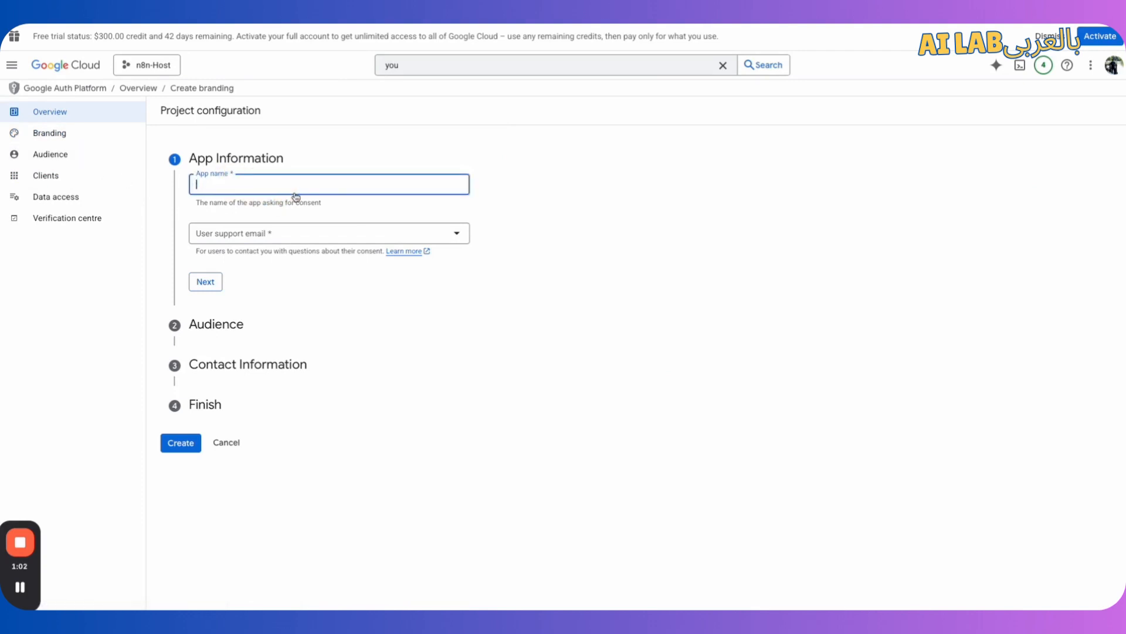
text(n8n)
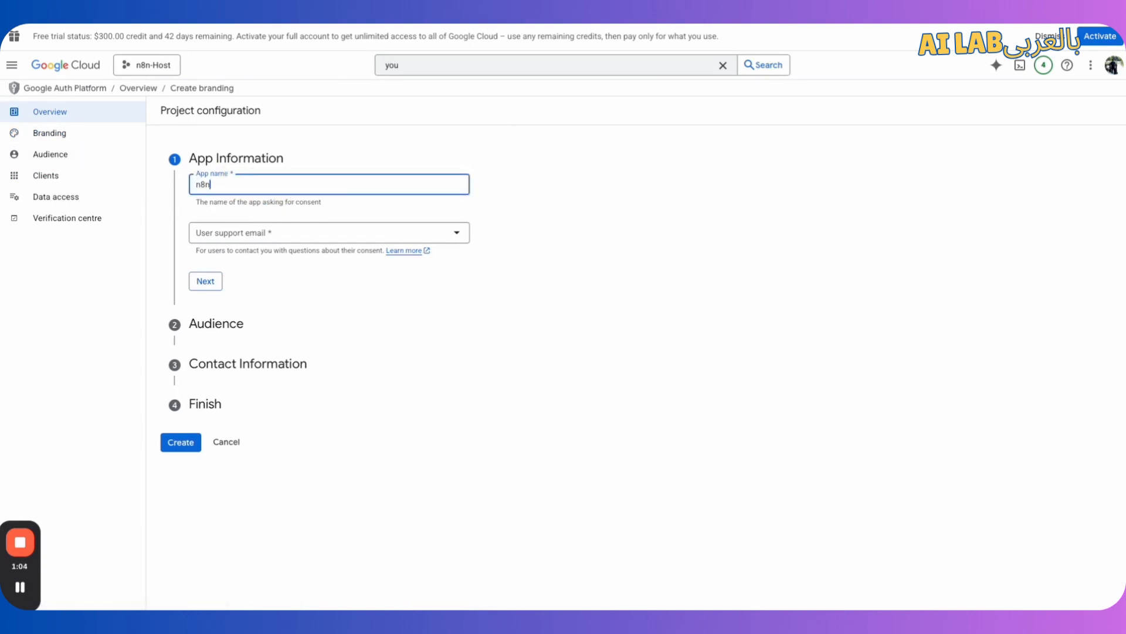
click(314, 234)
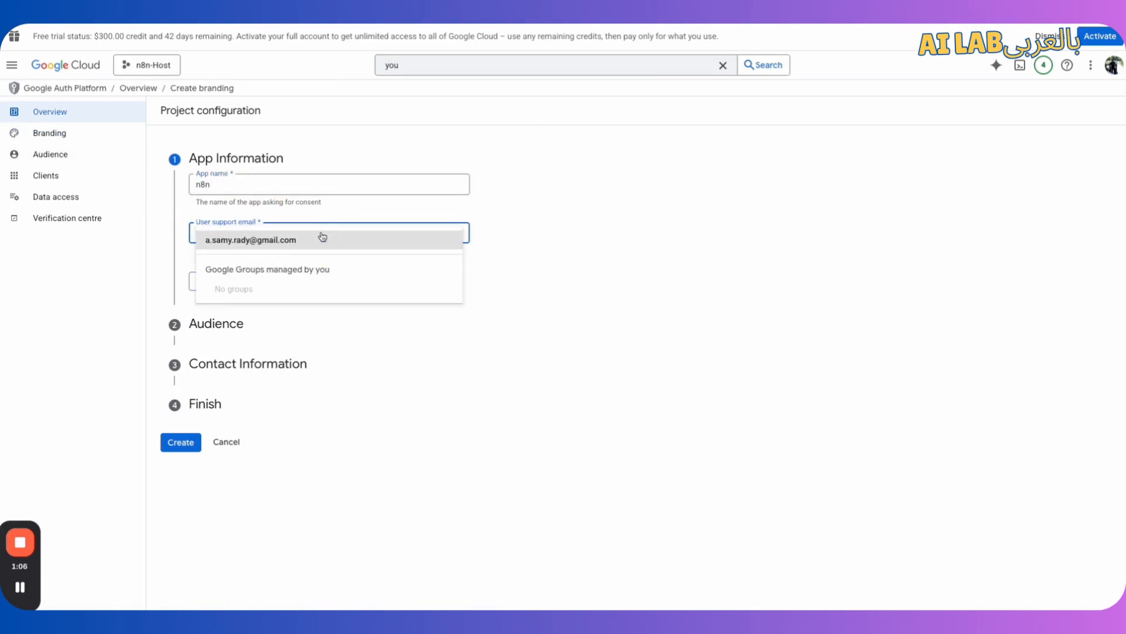
click(304, 251)
click(206, 281)
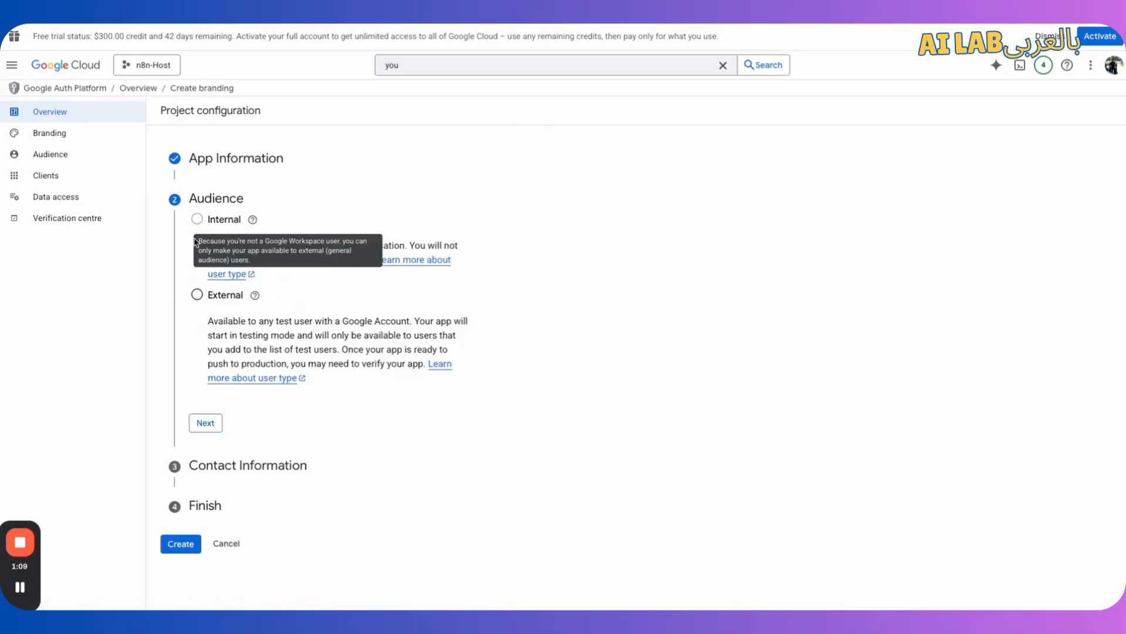
- Set the audience to External and enter the contact e-mail once, removing duplicate entries
click(196, 294)
click(210, 420)
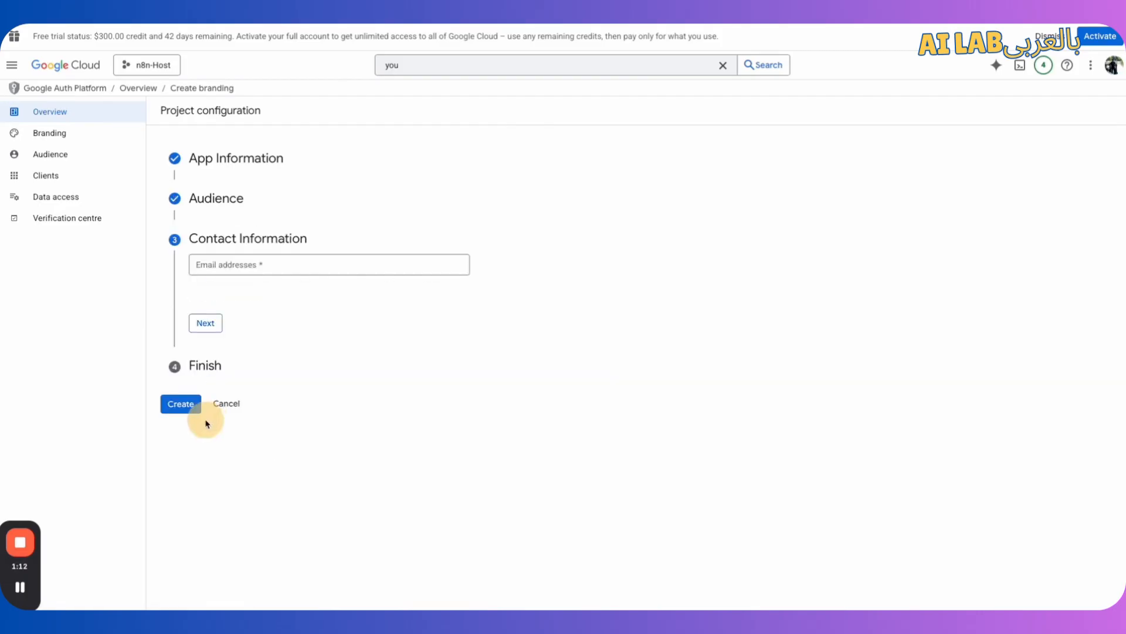
click(252, 265)
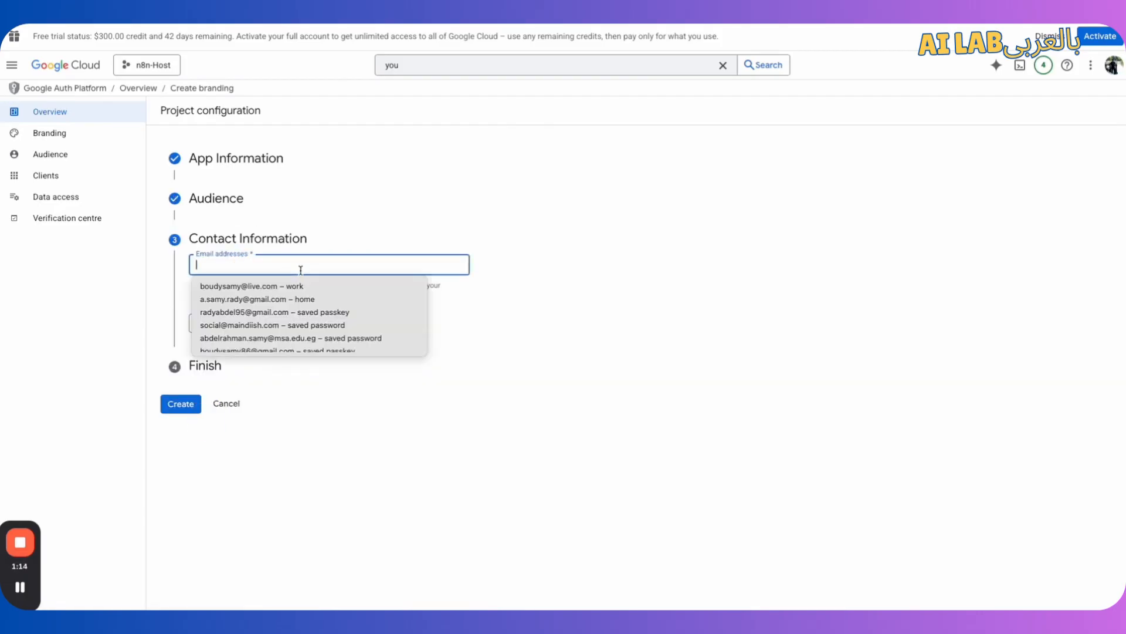
click(258, 299)
click(218, 322)
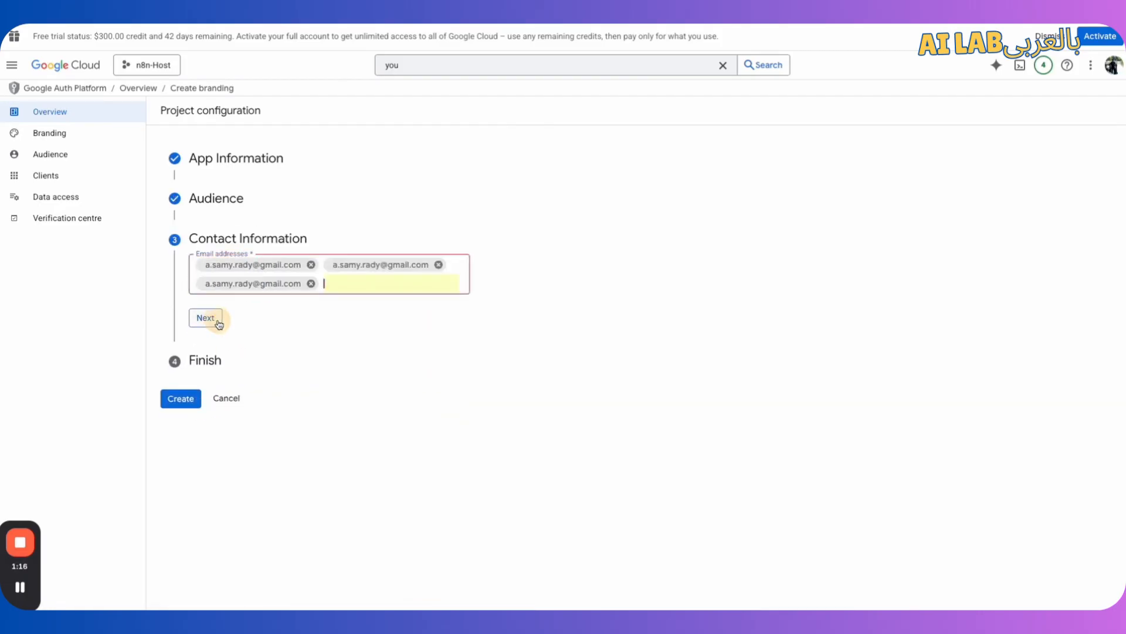
click(311, 283)
click(311, 265)
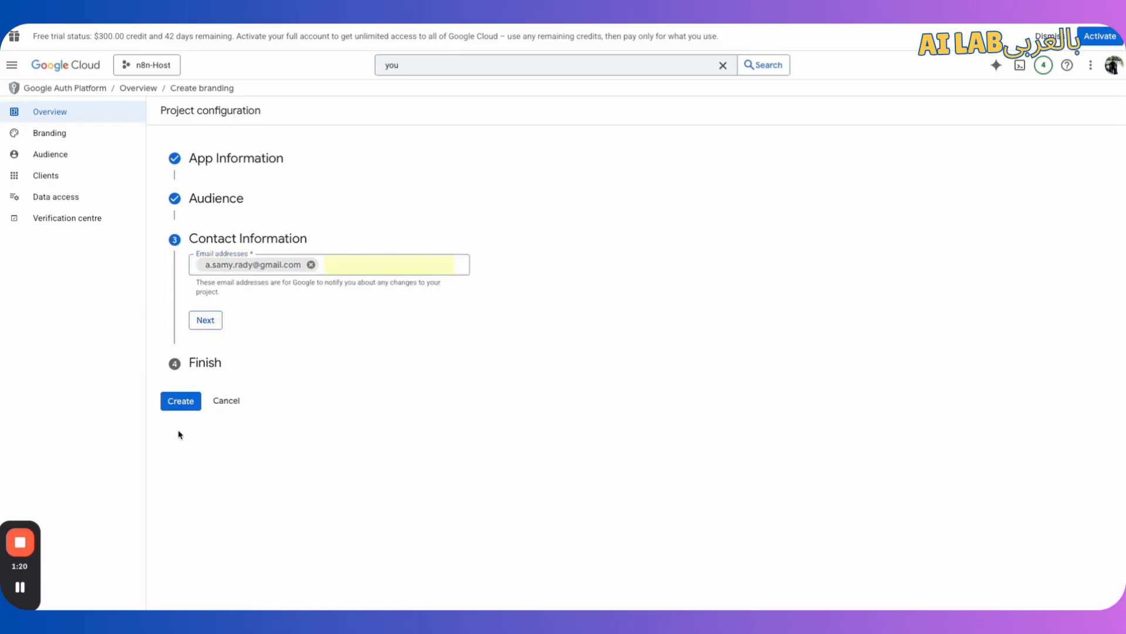
click(202, 322)
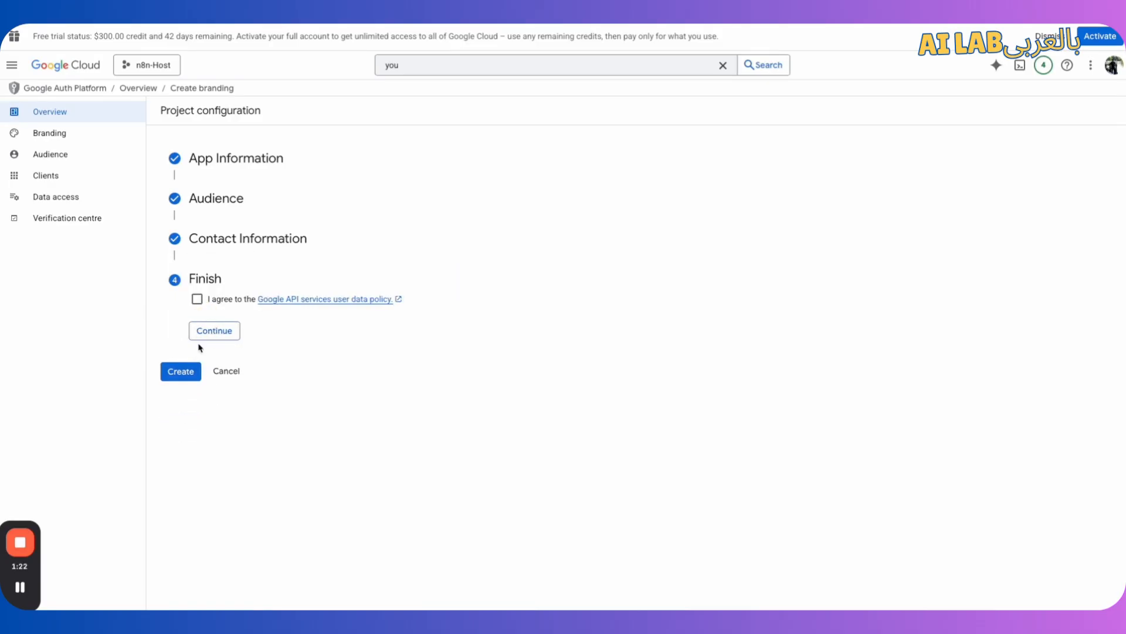
- Agree to the Google API services user data policy and create the OAuth configuration
click(197, 299)
click(198, 332)
click(175, 322)
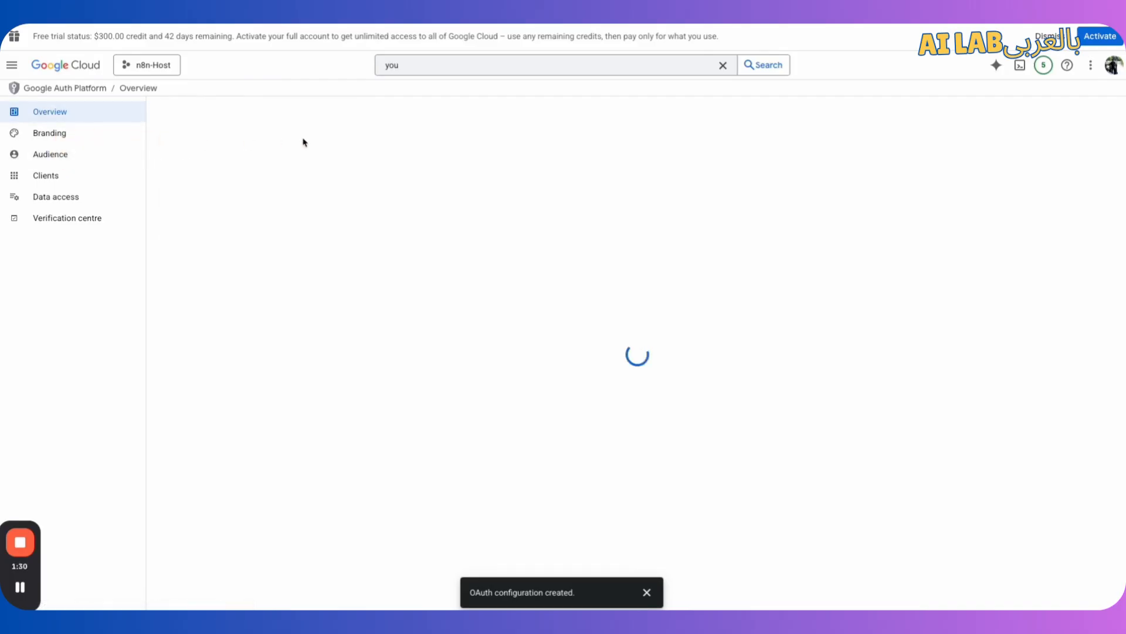
- Publish the app from the audience settings and confirm pushing it to production
click(64, 175)
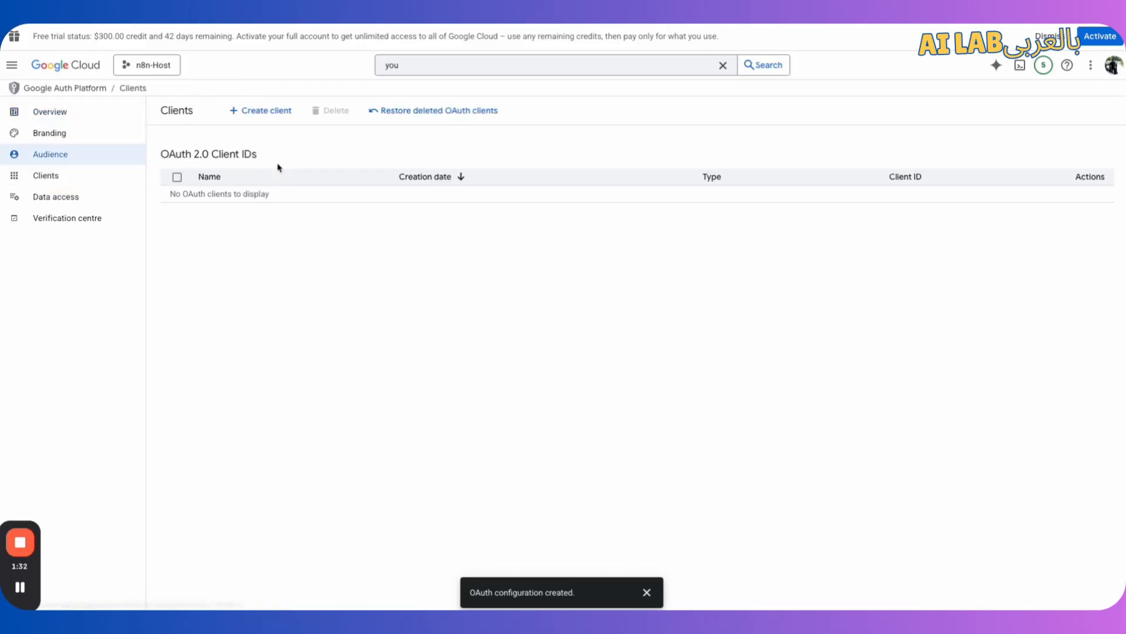
click(51, 153)
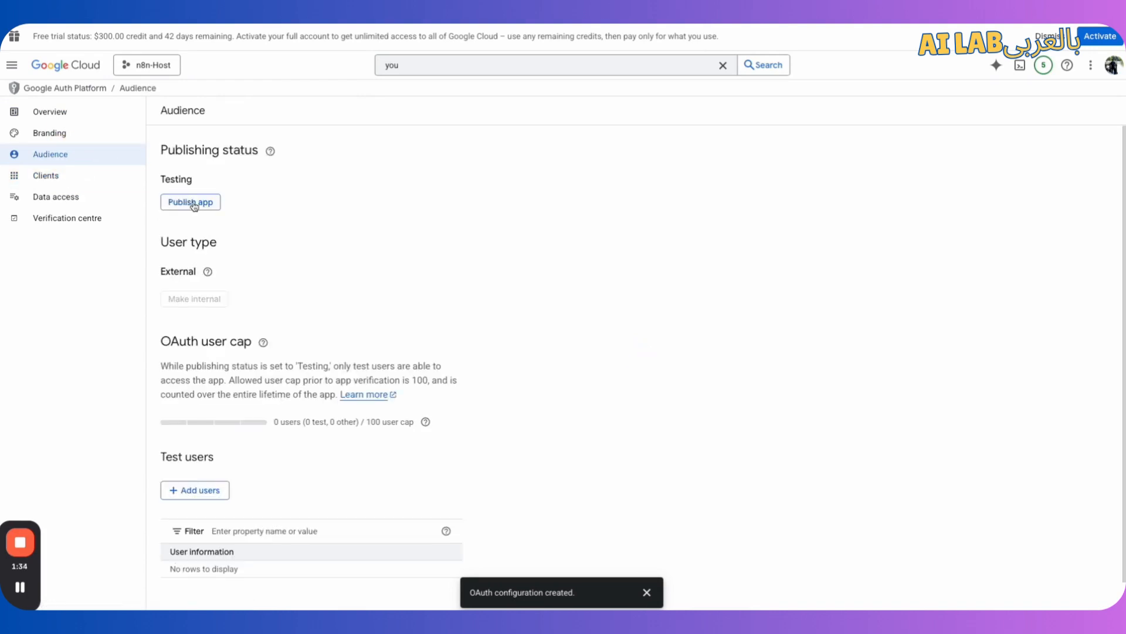
click(197, 203)
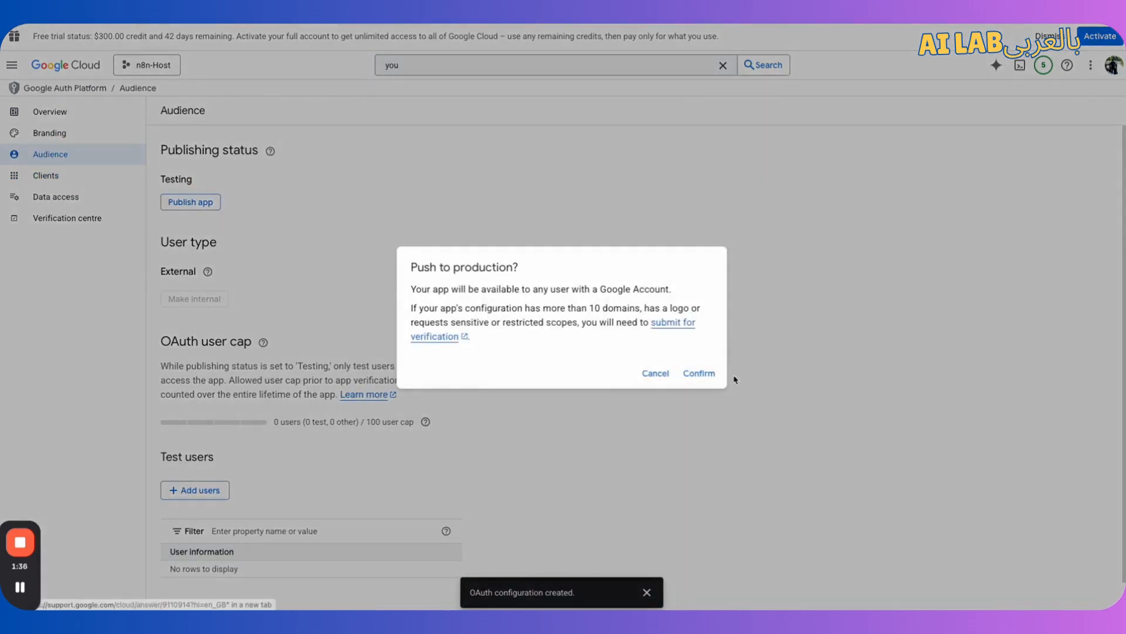
click(705, 372)
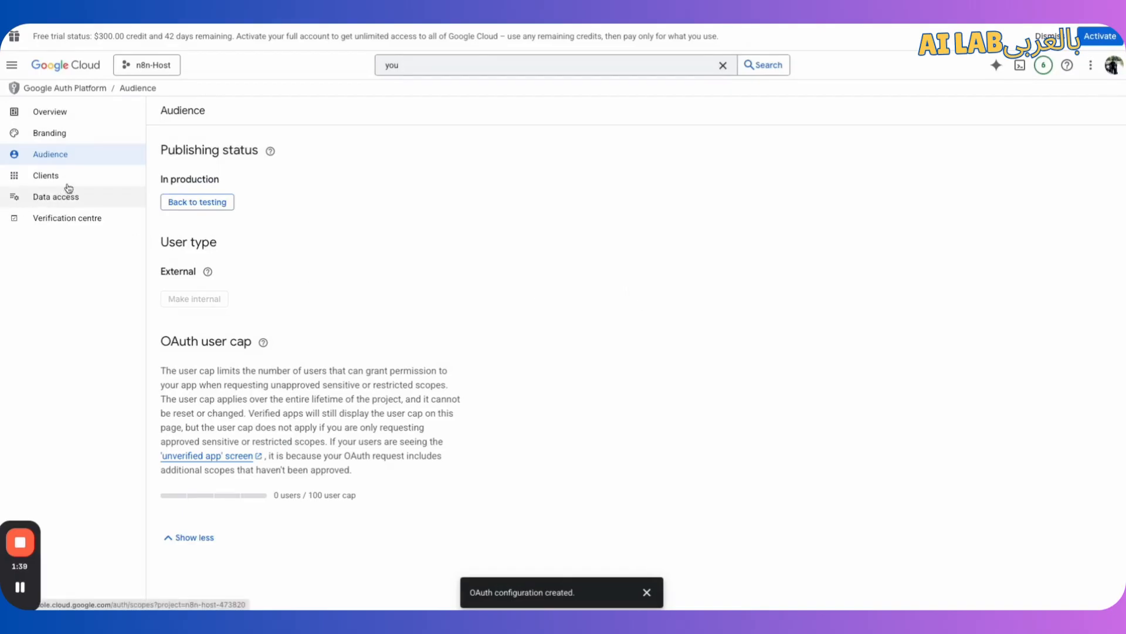
- Start a new OAuth client with application type Web application and name it n8n-Host
click(69, 179)
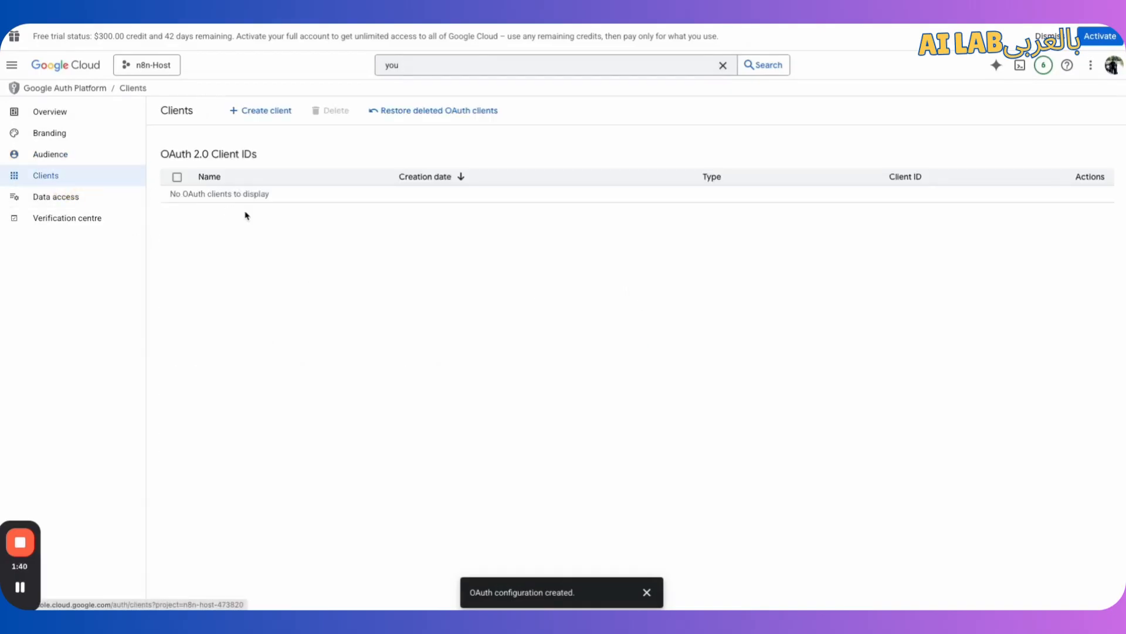
click(279, 112)
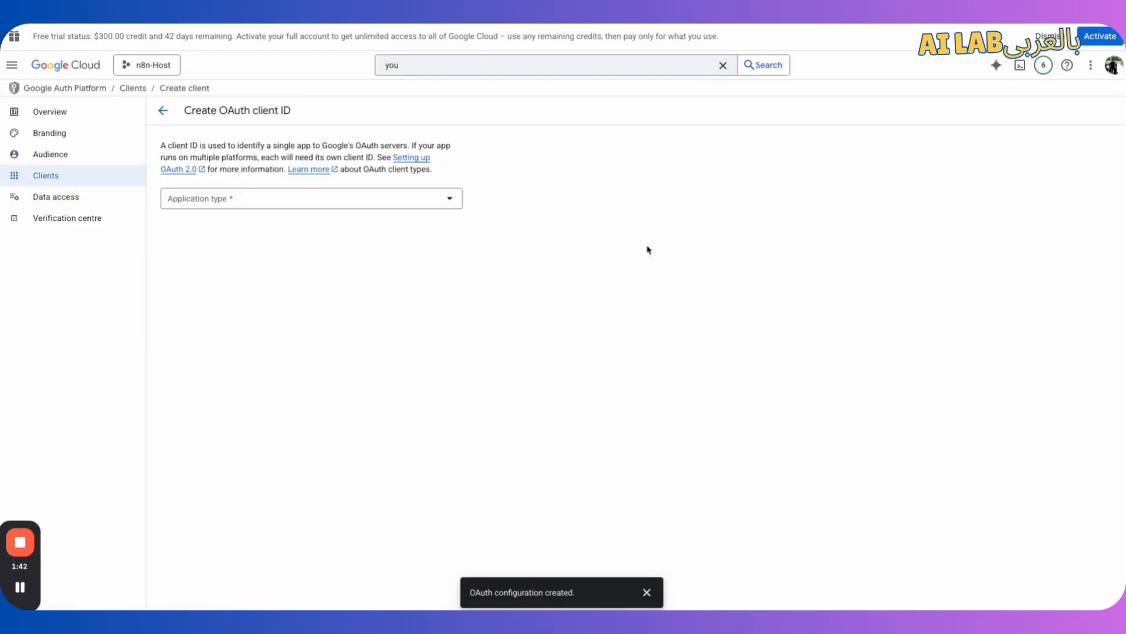
click(345, 201)
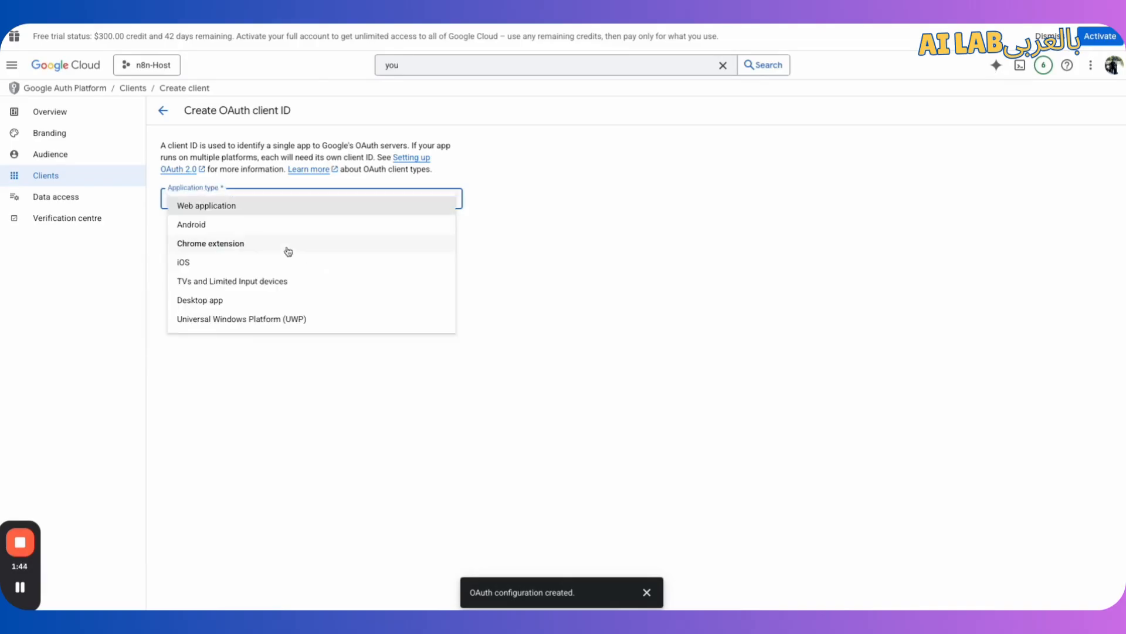
click(231, 210)
click(291, 237)
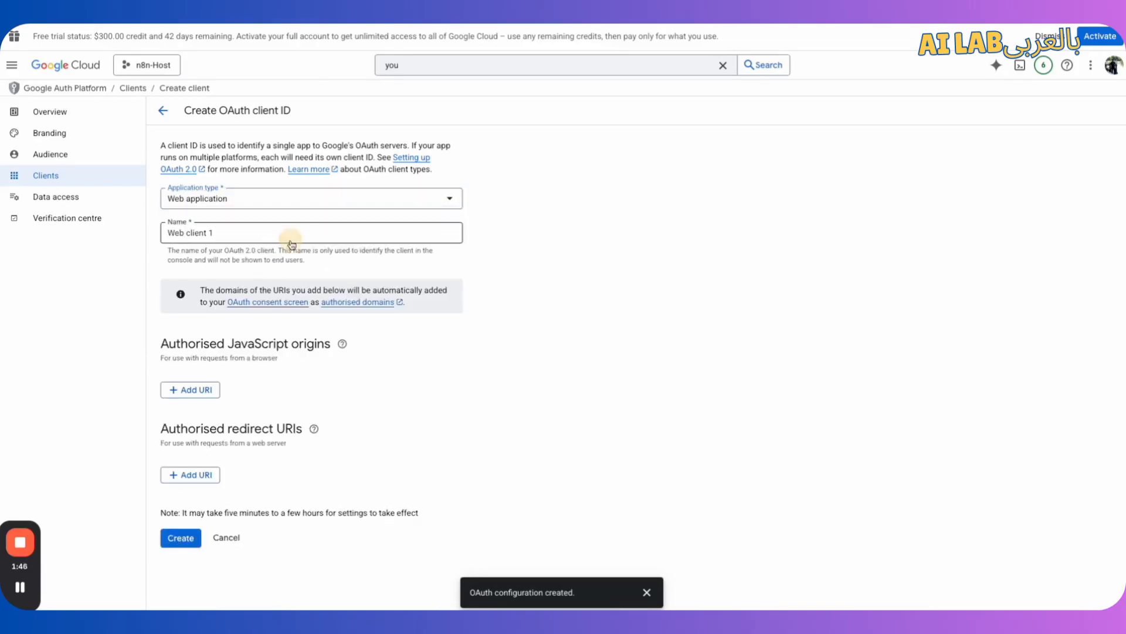
triple_click(291, 237)
text(n8n-Host)
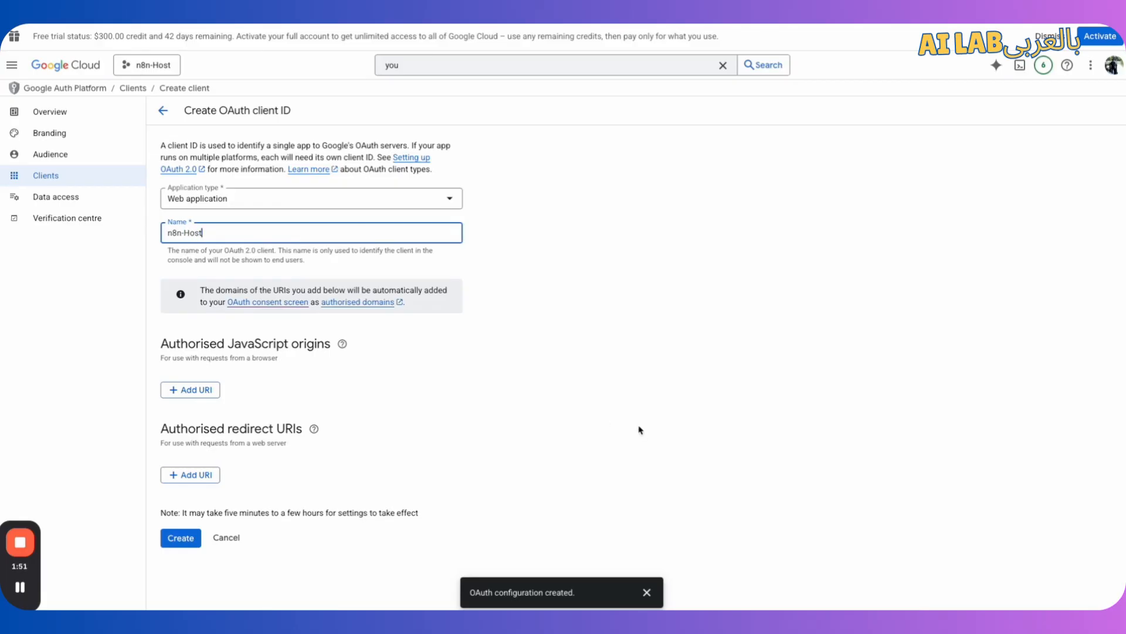
click(640, 430)
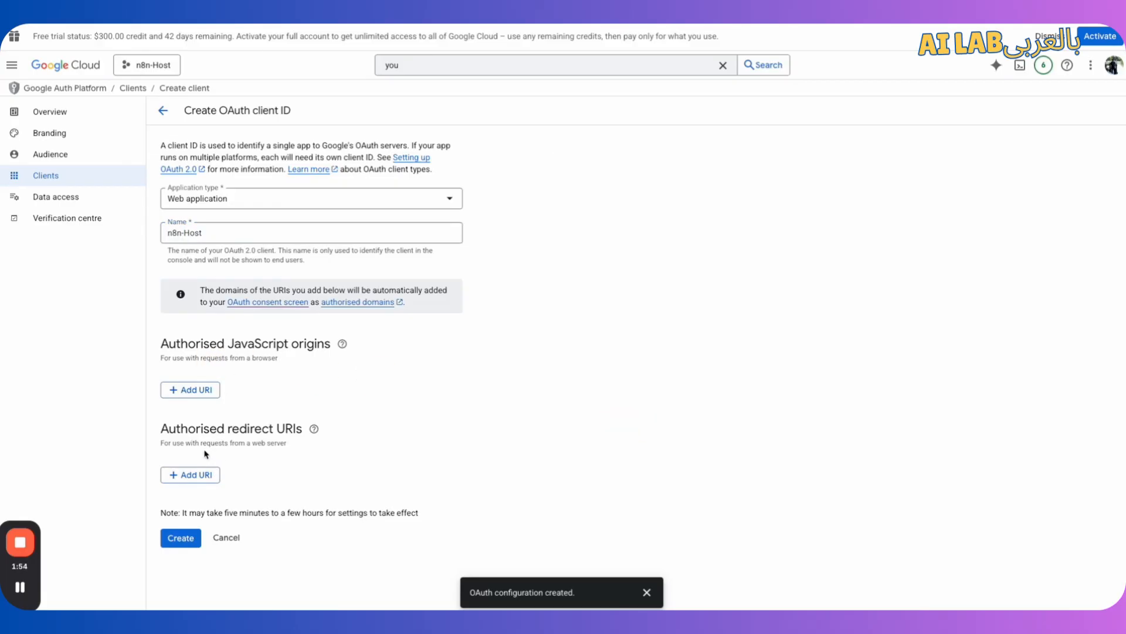
- Switch to n8n and start a new credential for Google Sheets OAuth2 API to get its OAuth redirect URL
key(ctrl+Tab)
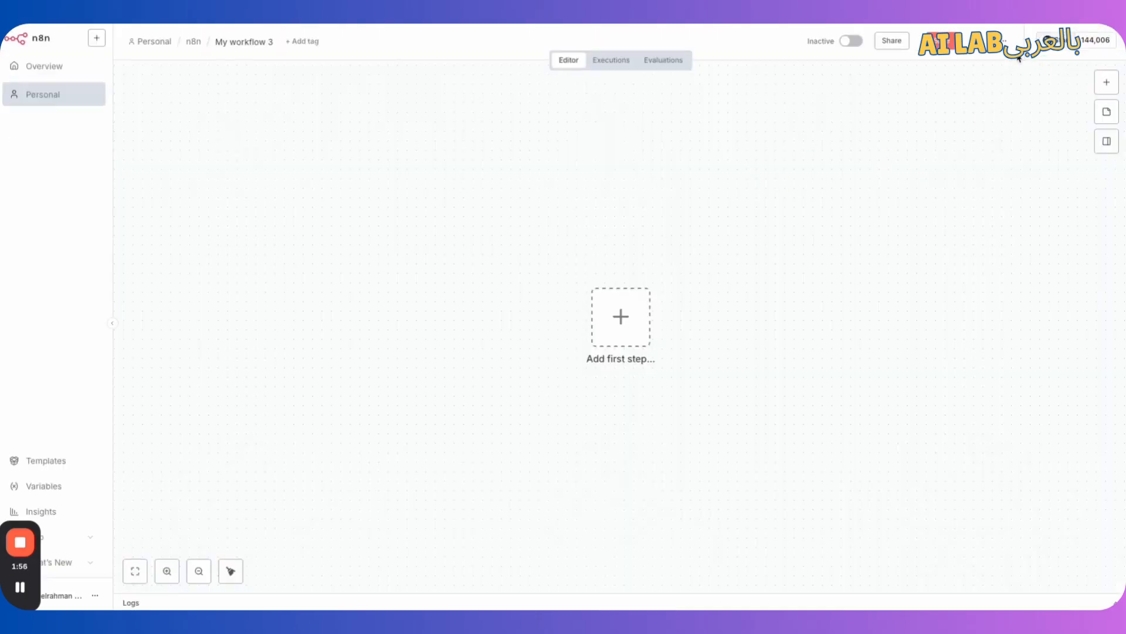
click(1003, 40)
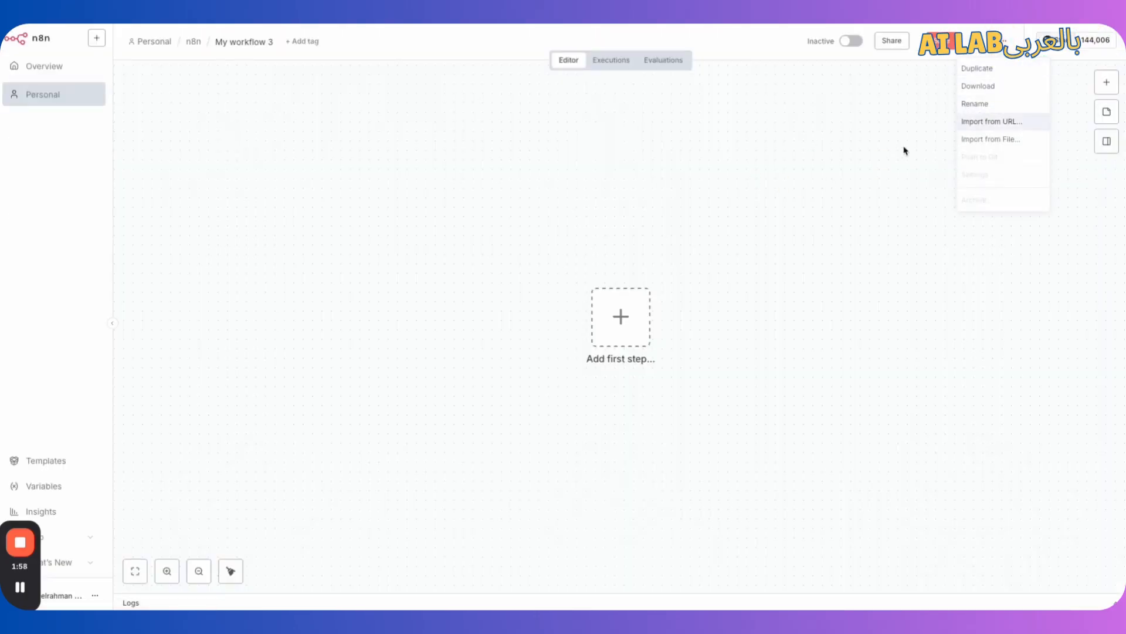
click(97, 38)
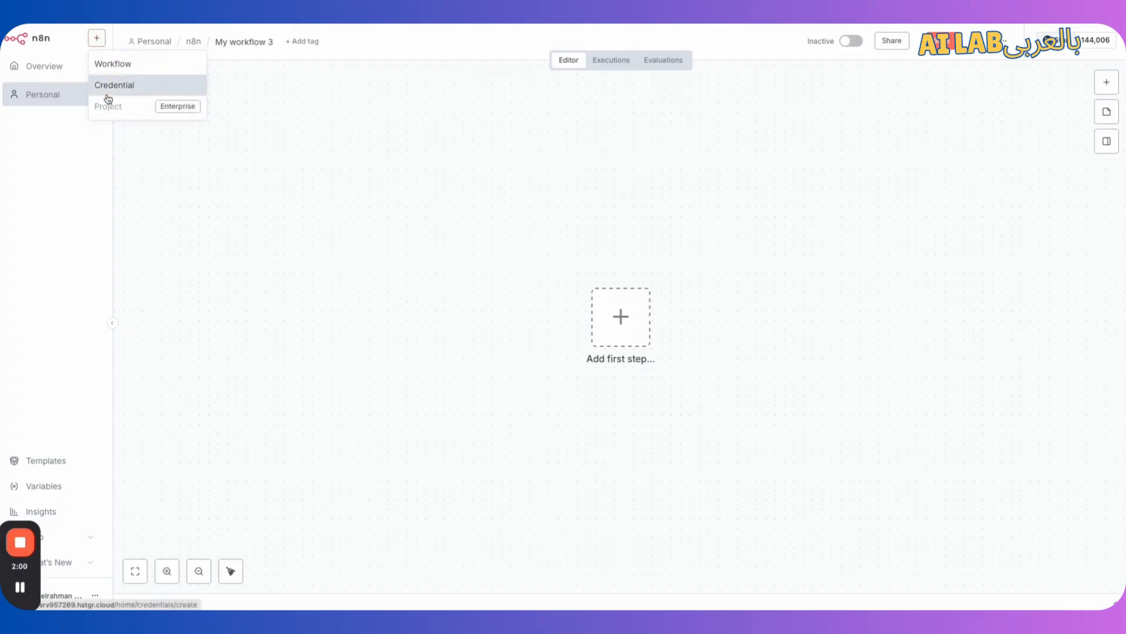
click(111, 92)
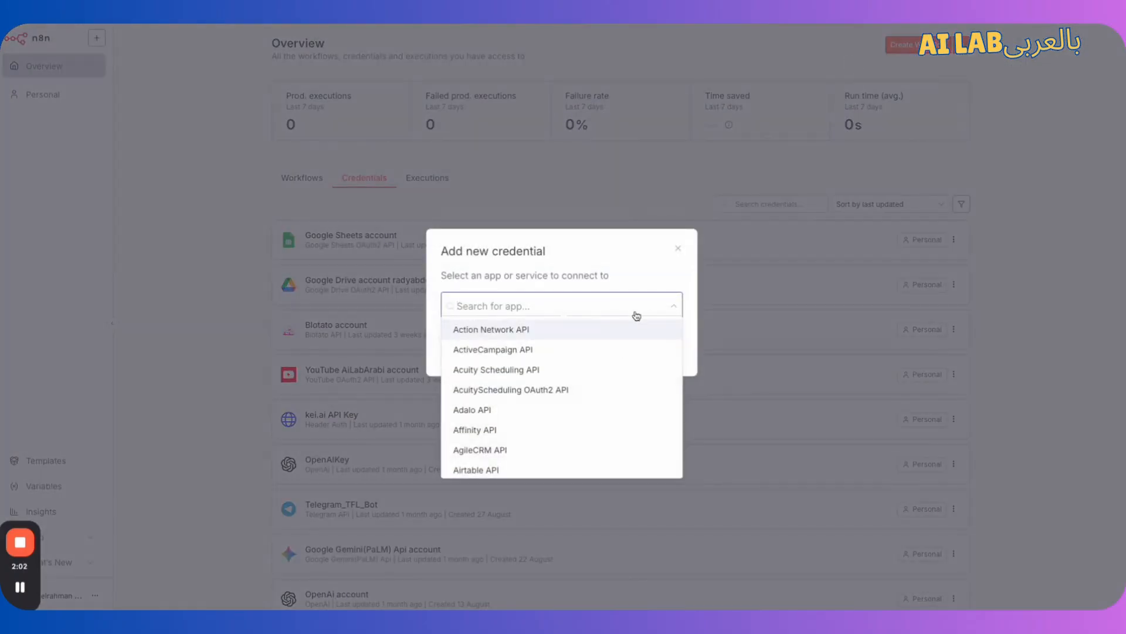
text(goo)
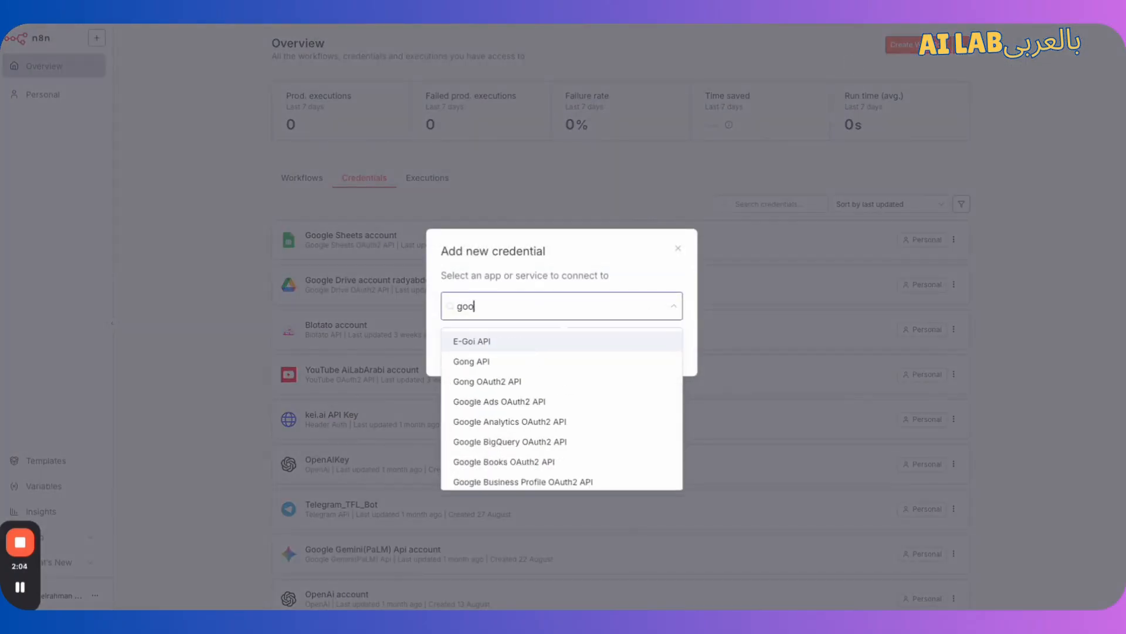
text(gle shee)
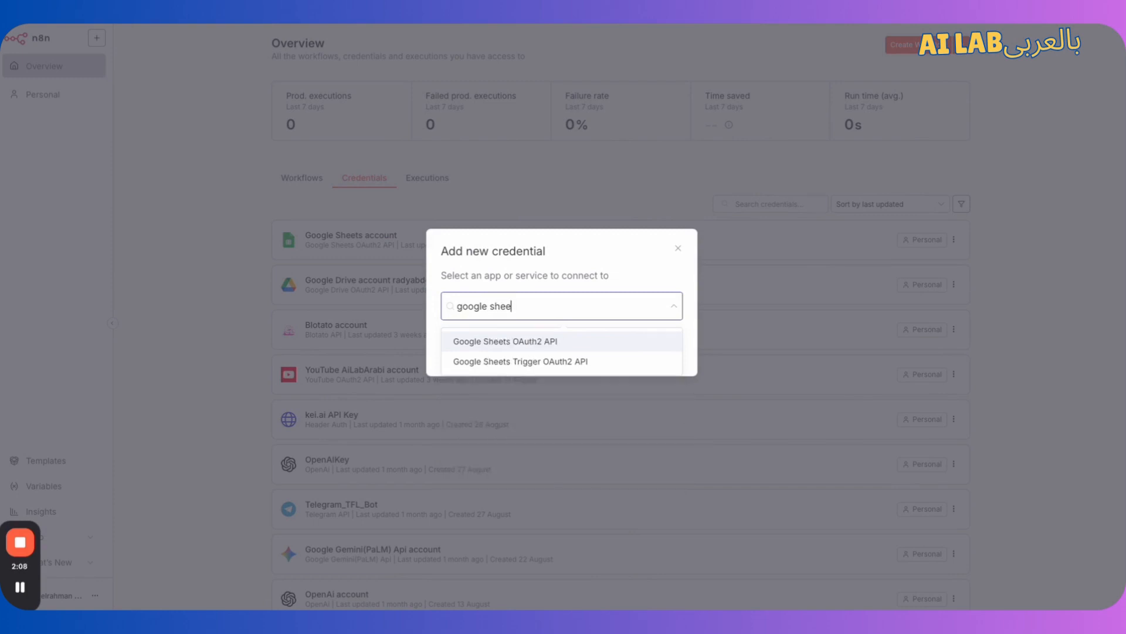
key(Return)
click(651, 349)
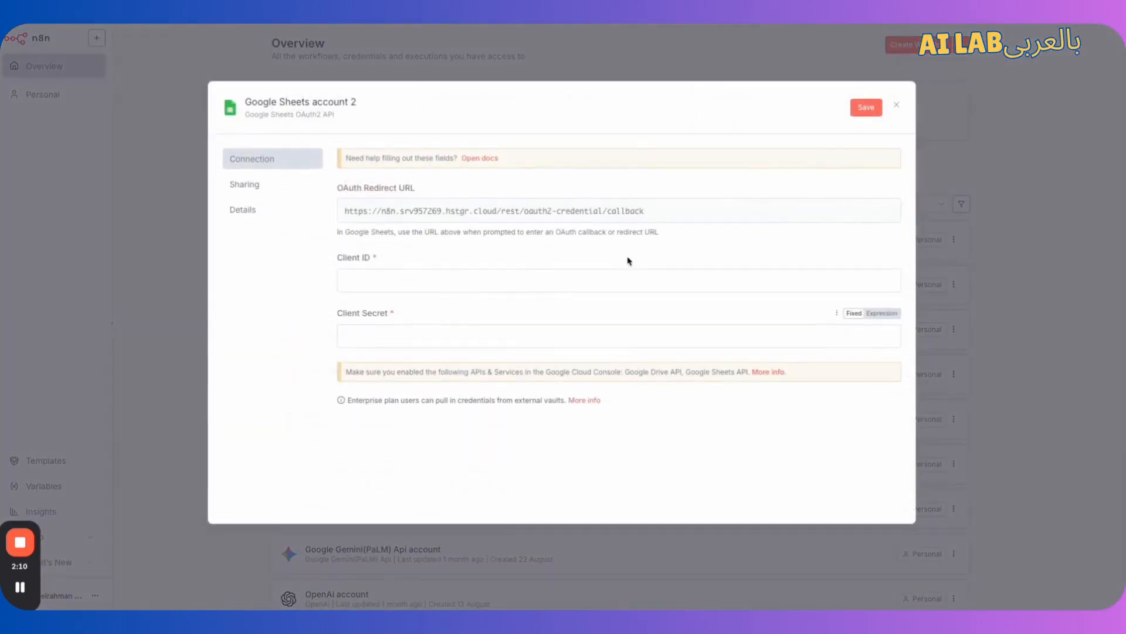
- Copy the Google Sheets credential's OAuth redirect URL, add it as an authorised redirect URI of the n8n-Host client in Google Cloud, and create the client
click(684, 210)
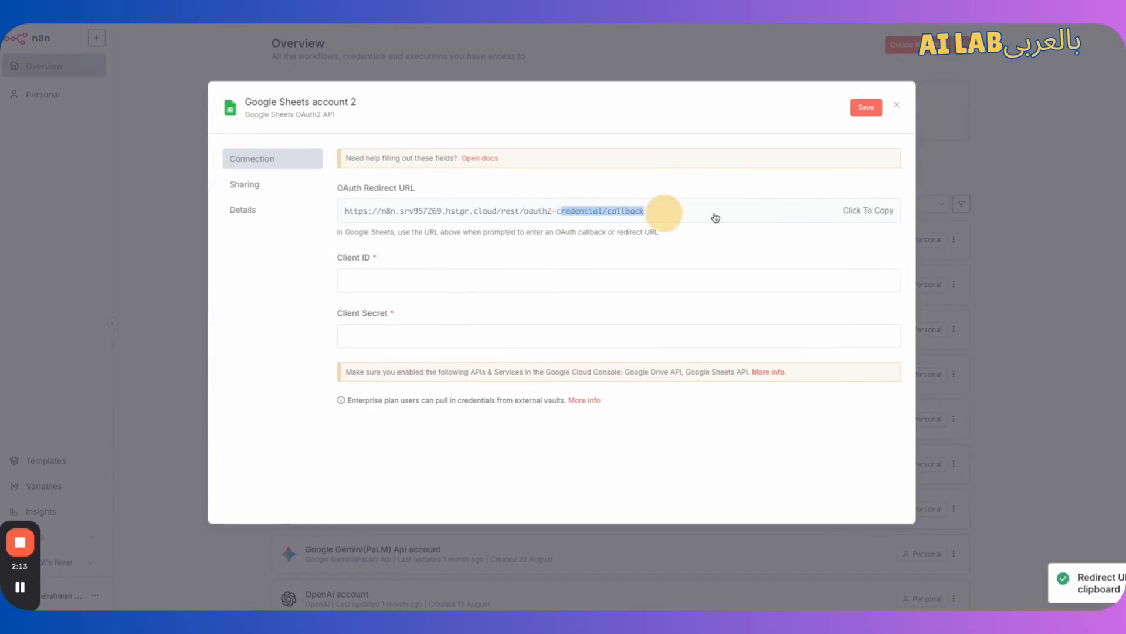
click(883, 211)
key(ctrl+Tab)
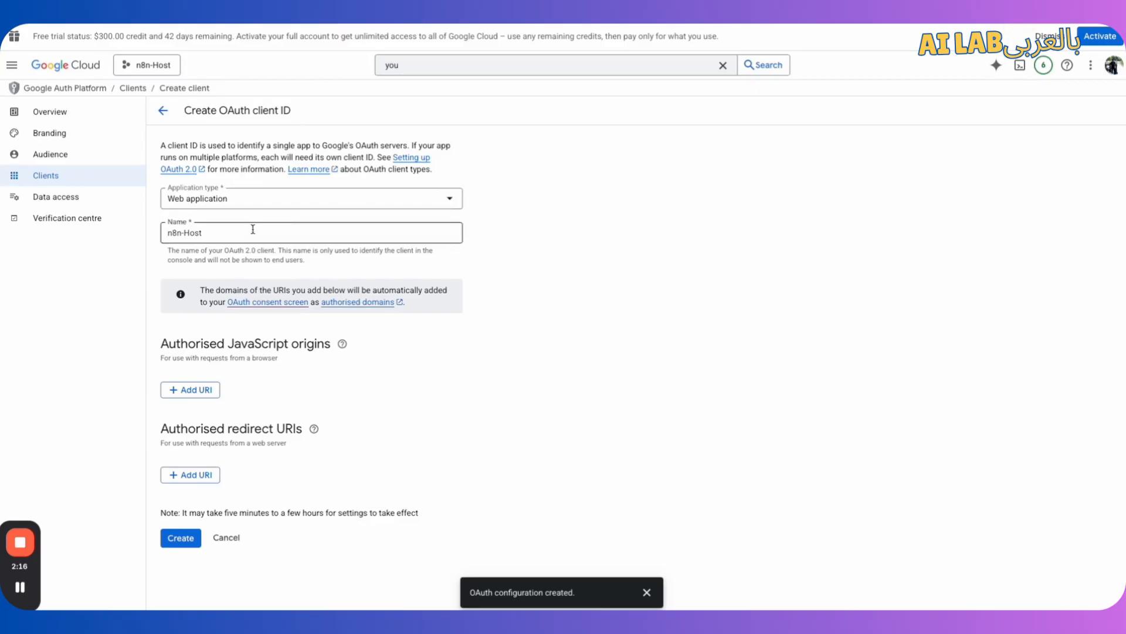
click(209, 475)
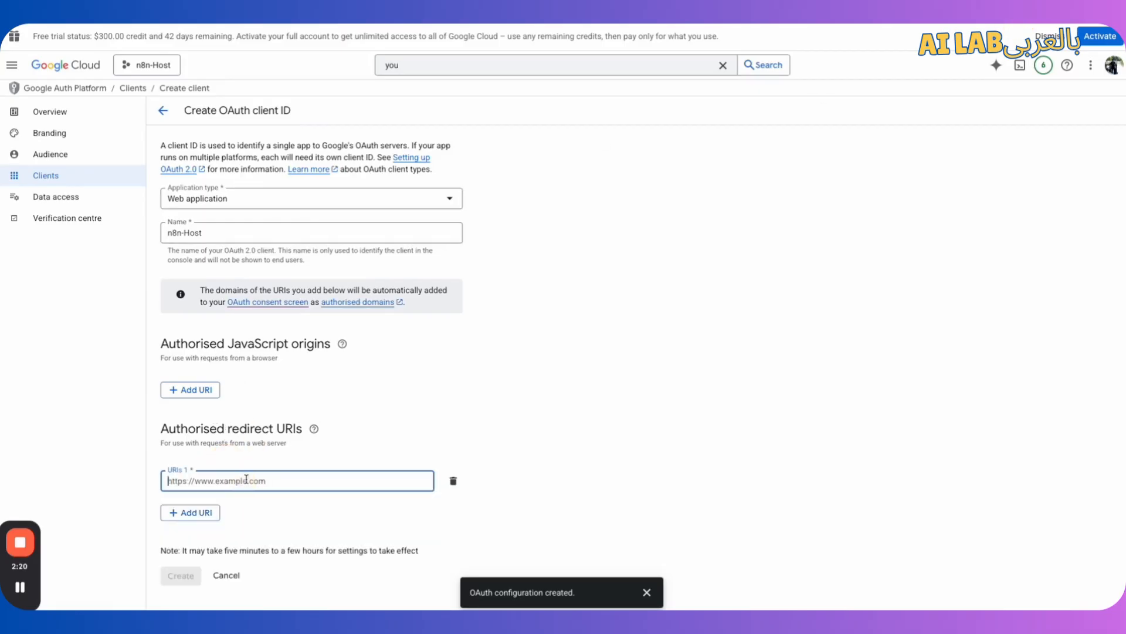
key(ctrl+v)
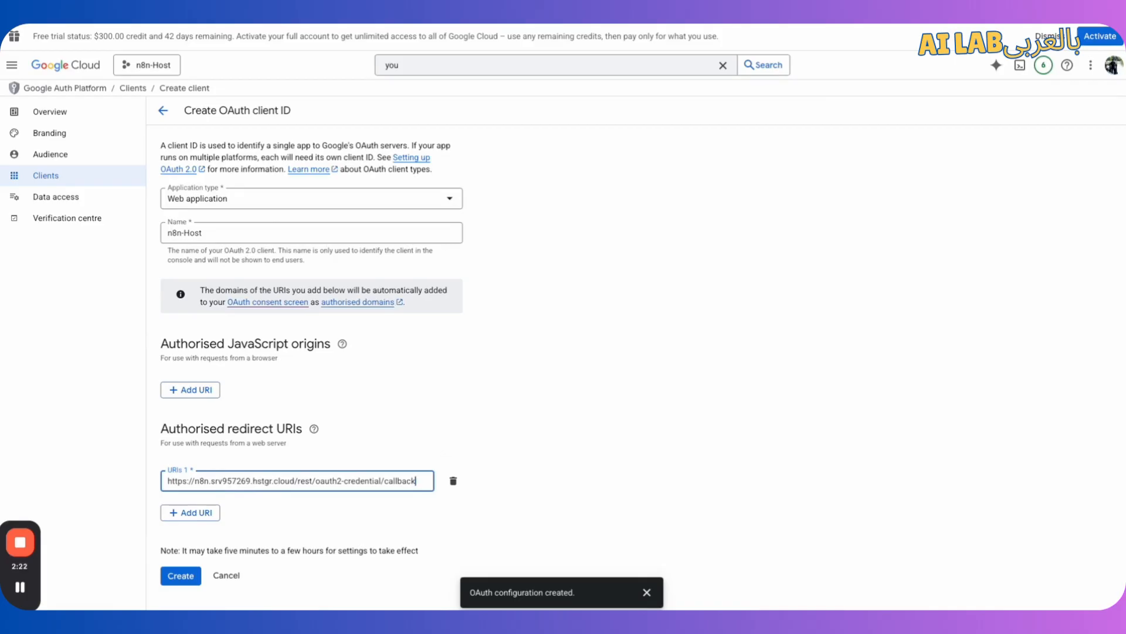
click(176, 578)
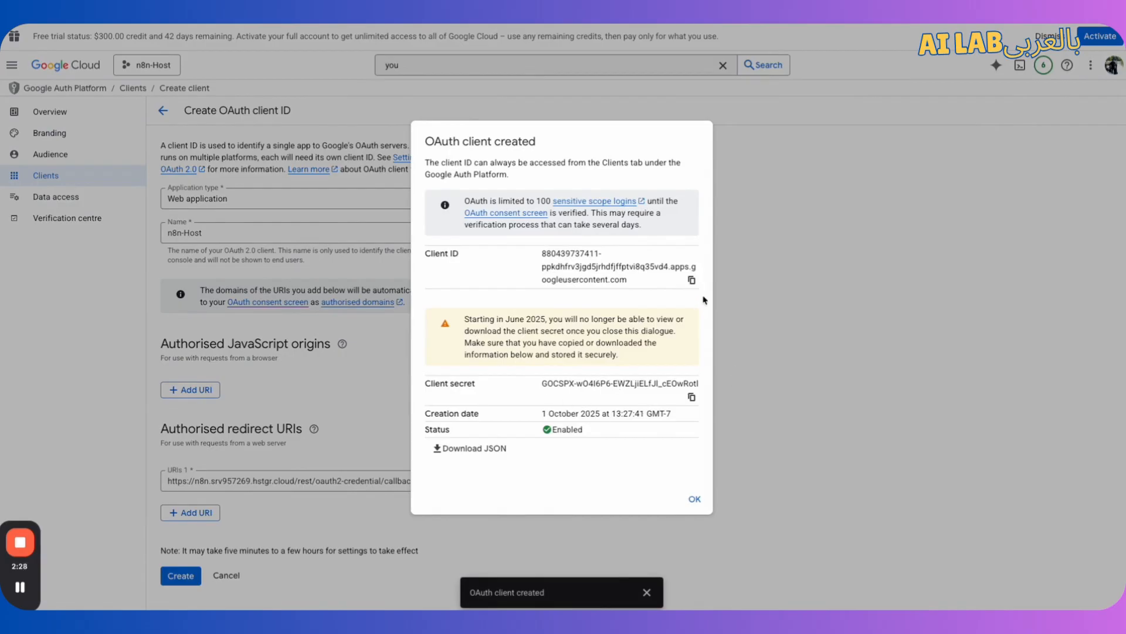
- Copy the new OAuth client's client ID from Google Cloud into the Client ID field of the n8n Google Sheets credential
click(692, 280)
key(ctrl+Tab)
click(352, 280)
key(ctrl+v)
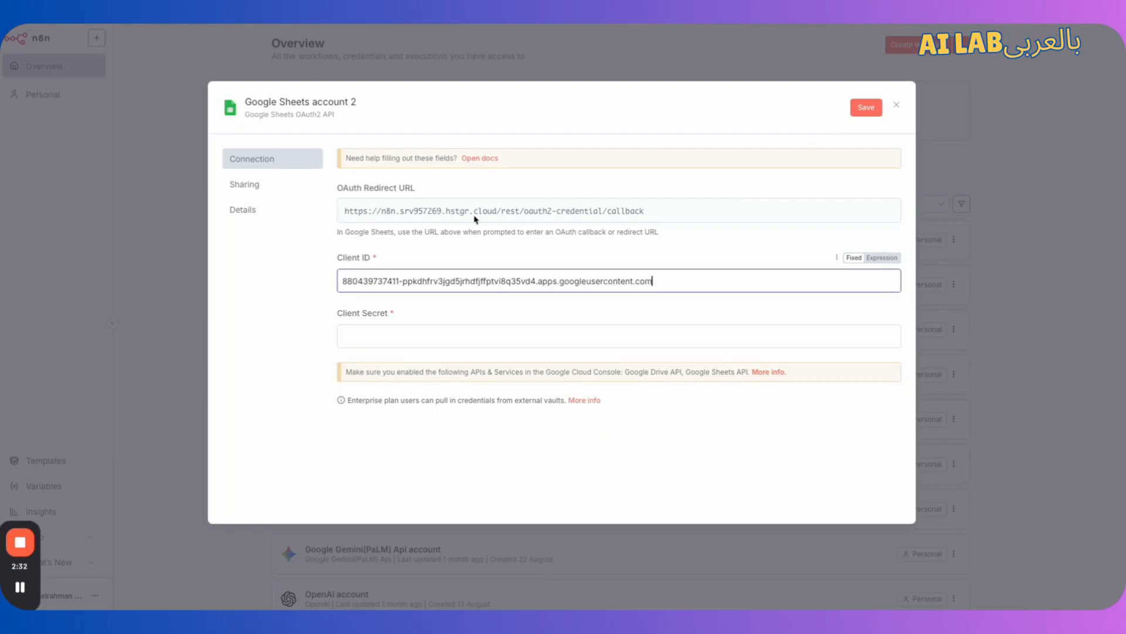
- Copy the client secret from Google Cloud into the Client Secret field of the n8n Google Sheets credential
key(ctrl+Tab)
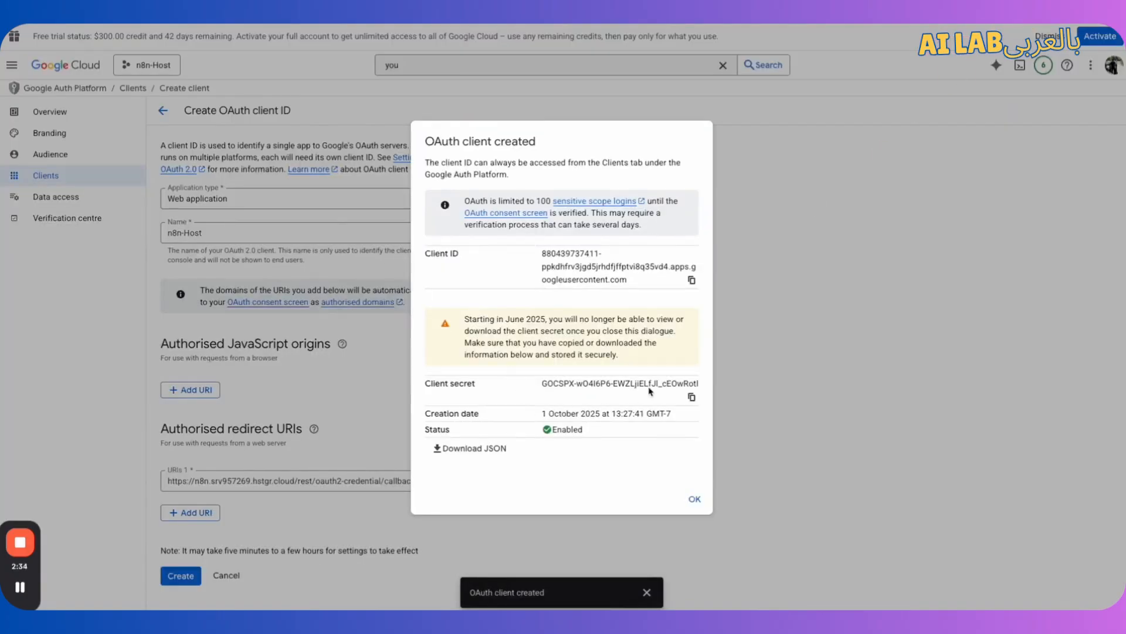
click(692, 397)
key(ctrl+Tab)
click(599, 336)
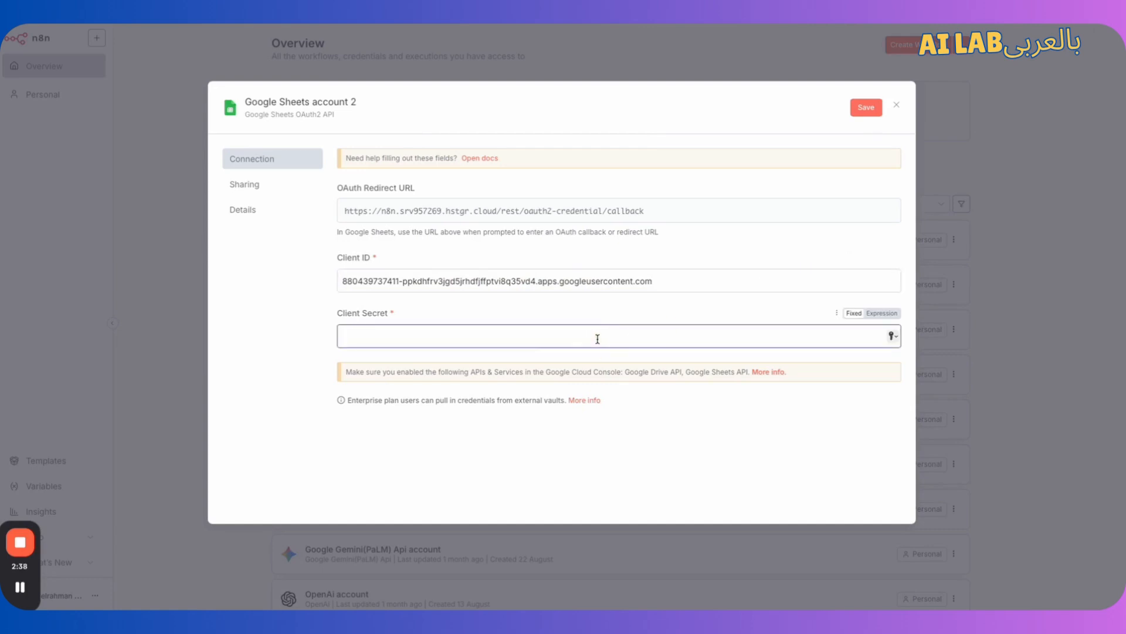
key(ctrl+v)
- Sign in with the Google account, proceed past the unverified-app warning, grant hstgr.cloud all requested access, and close the credential
click(375, 409)
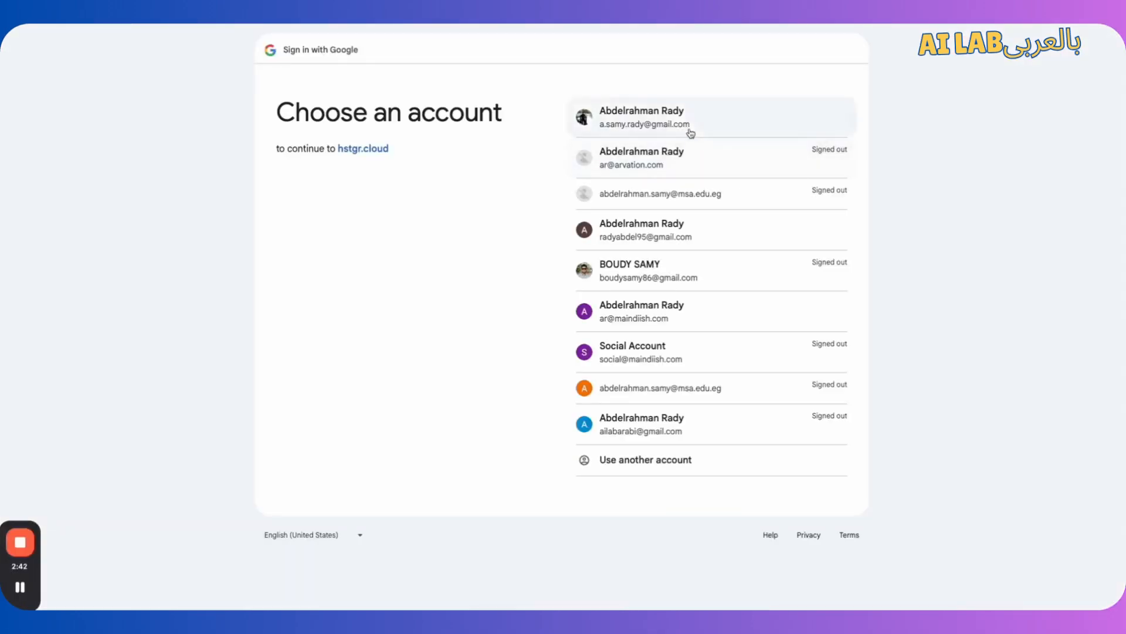
click(691, 130)
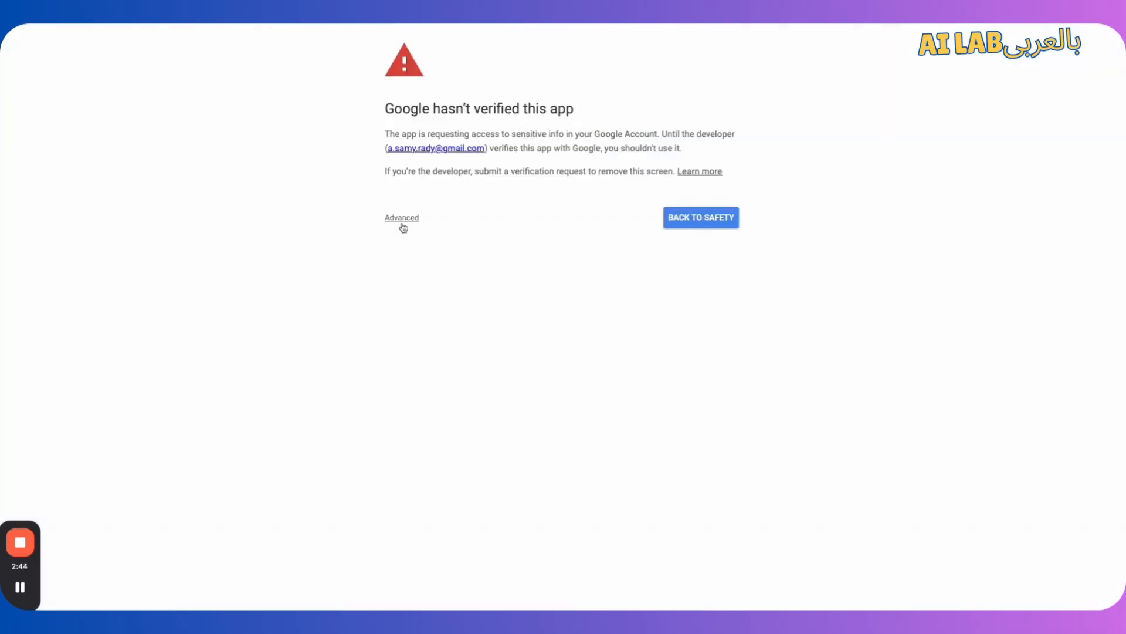
click(403, 220)
click(417, 305)
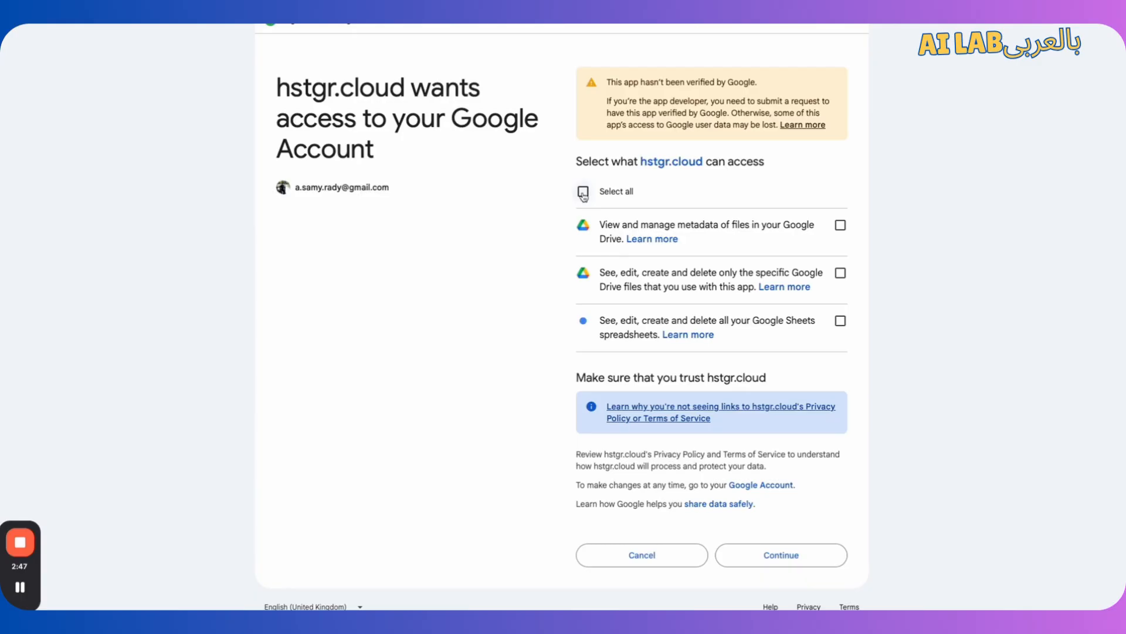
click(583, 192)
click(747, 556)
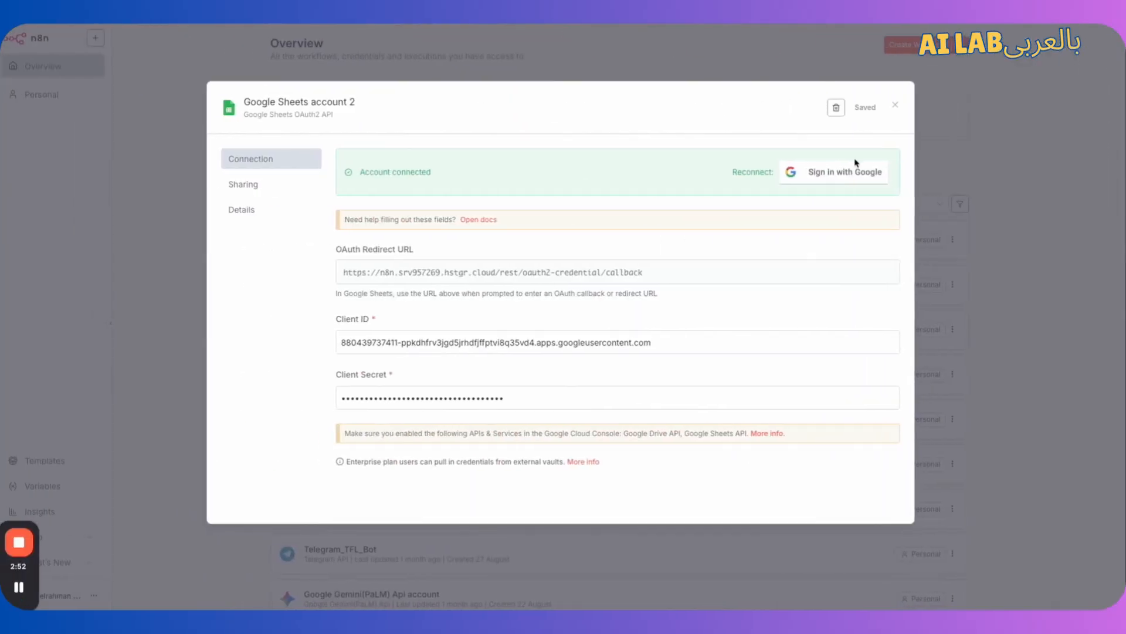
drag(438, 174, 365, 172)
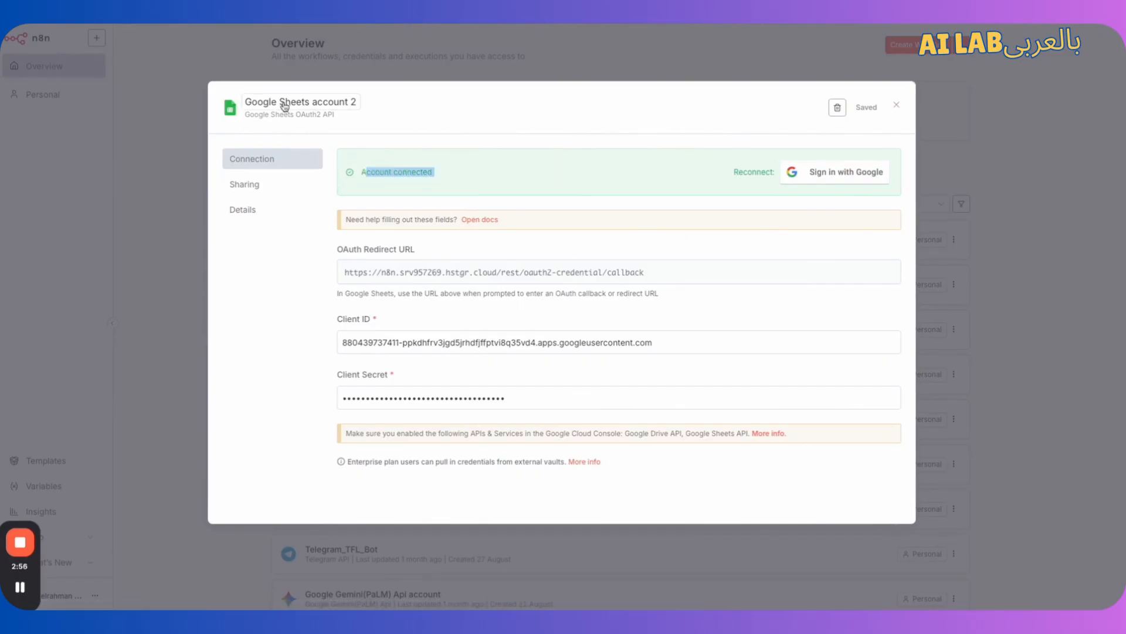
click(895, 108)
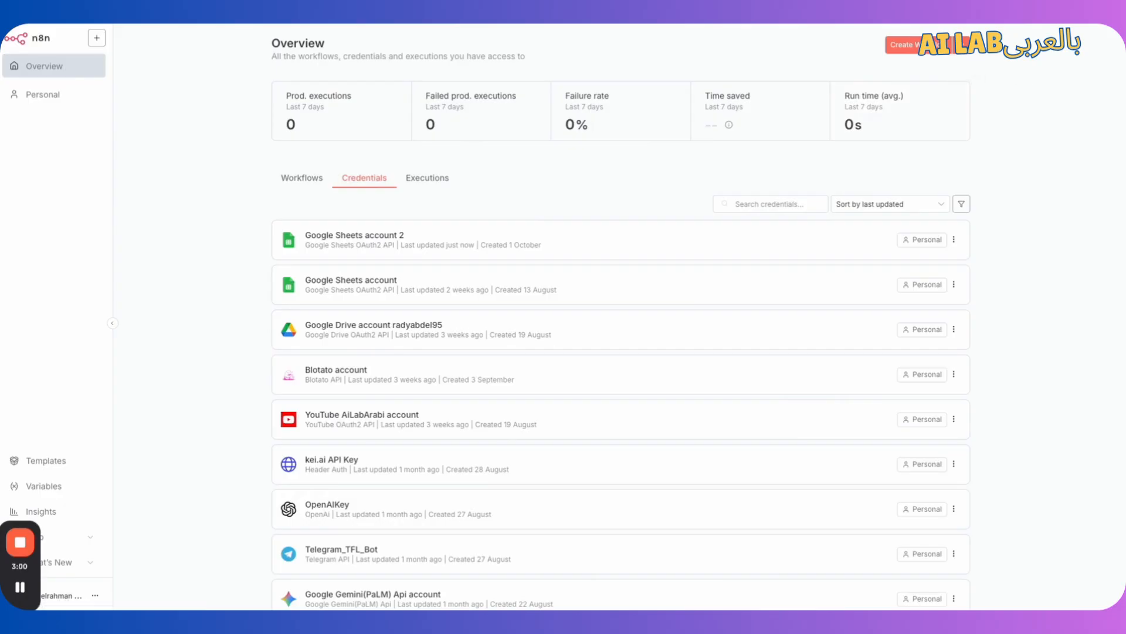
- Switch back to Google Cloud, dismiss the created OAuth client's details, and open the Enabled APIs and services page
key(ctrl+Tab)
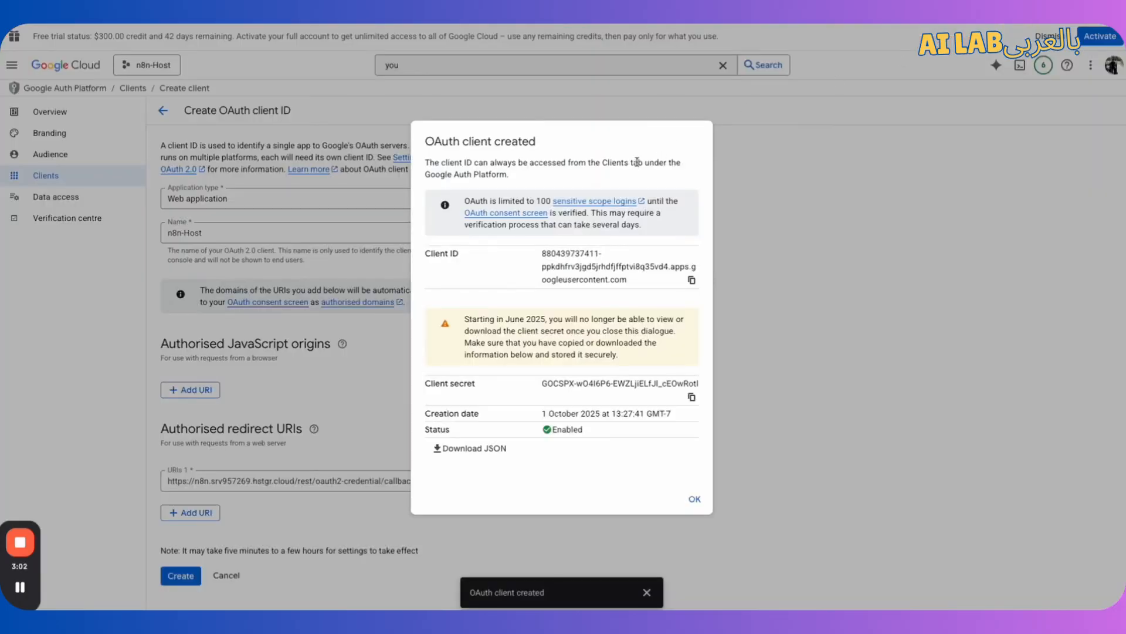
click(694, 500)
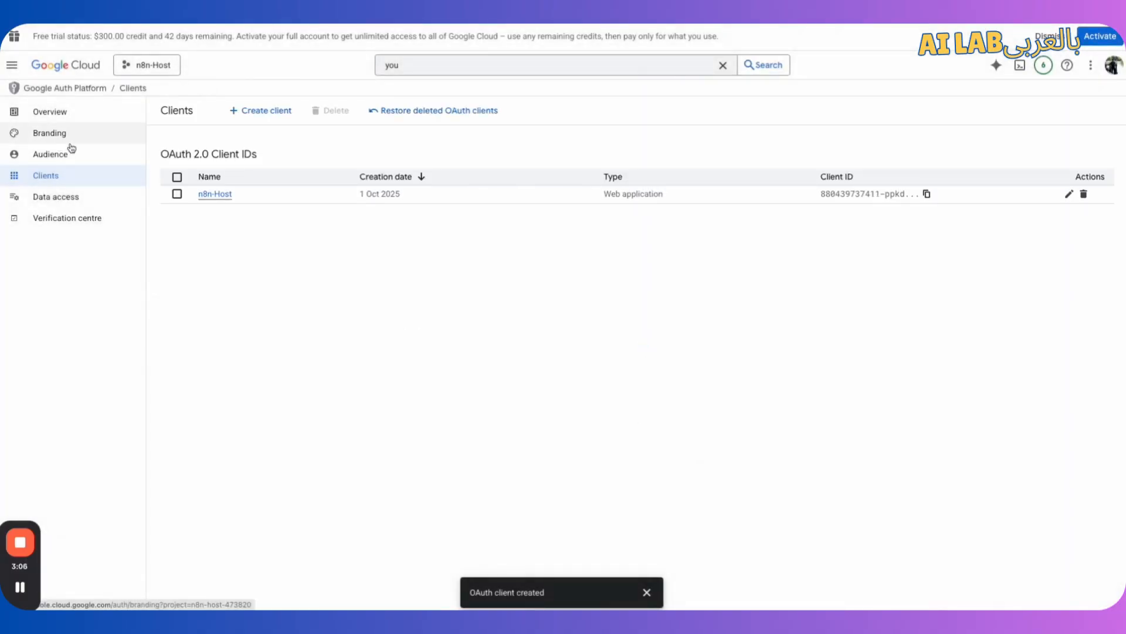
click(12, 65)
mouse_move(61, 196)
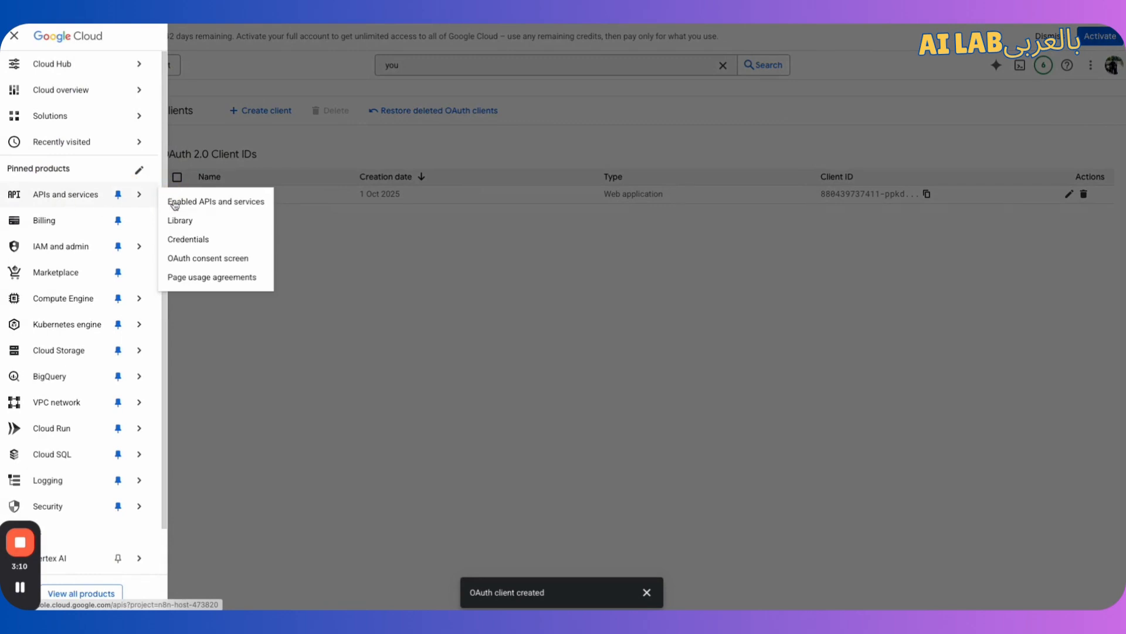
click(255, 205)
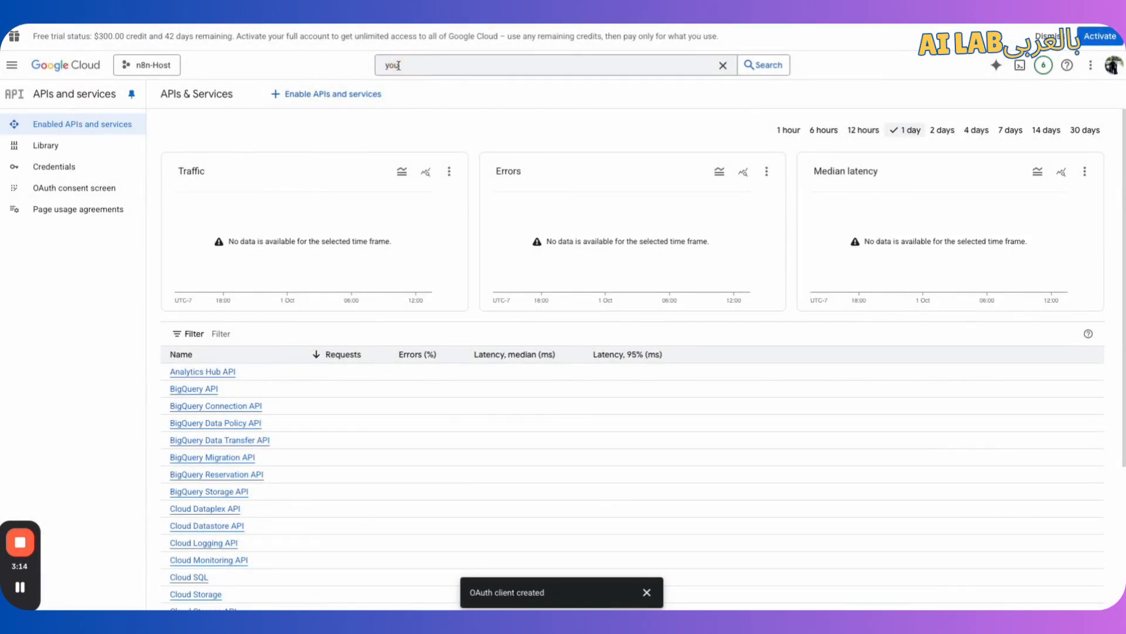
- Search Google Cloud for maps and open the Google Maps Platform APIs and services page
click(411, 67)
key(BackSpace)
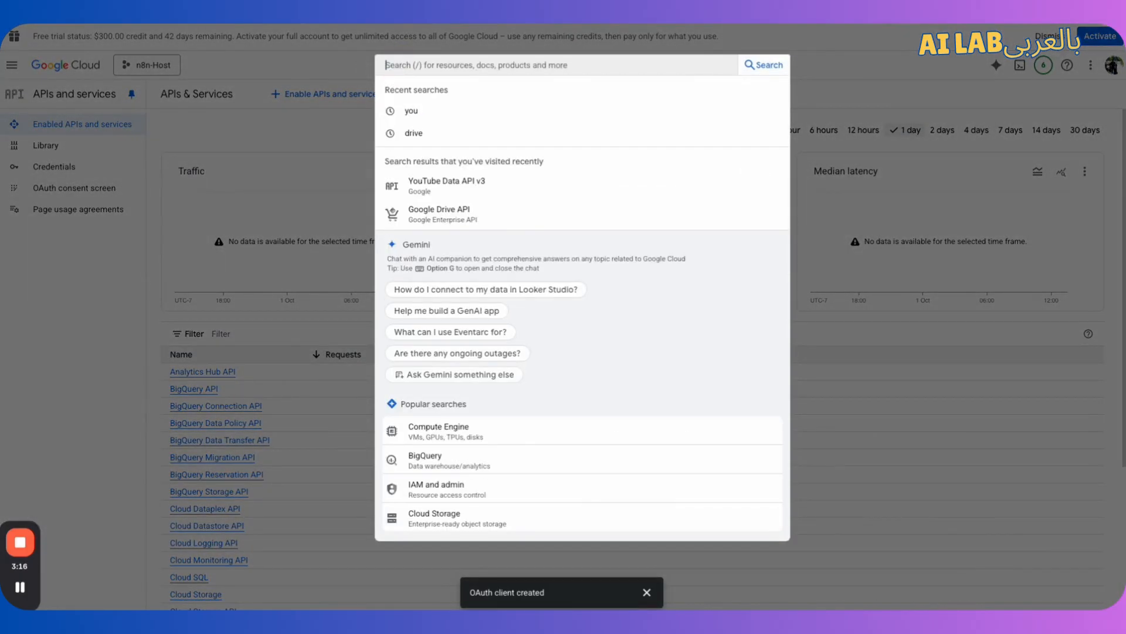
text(maps)
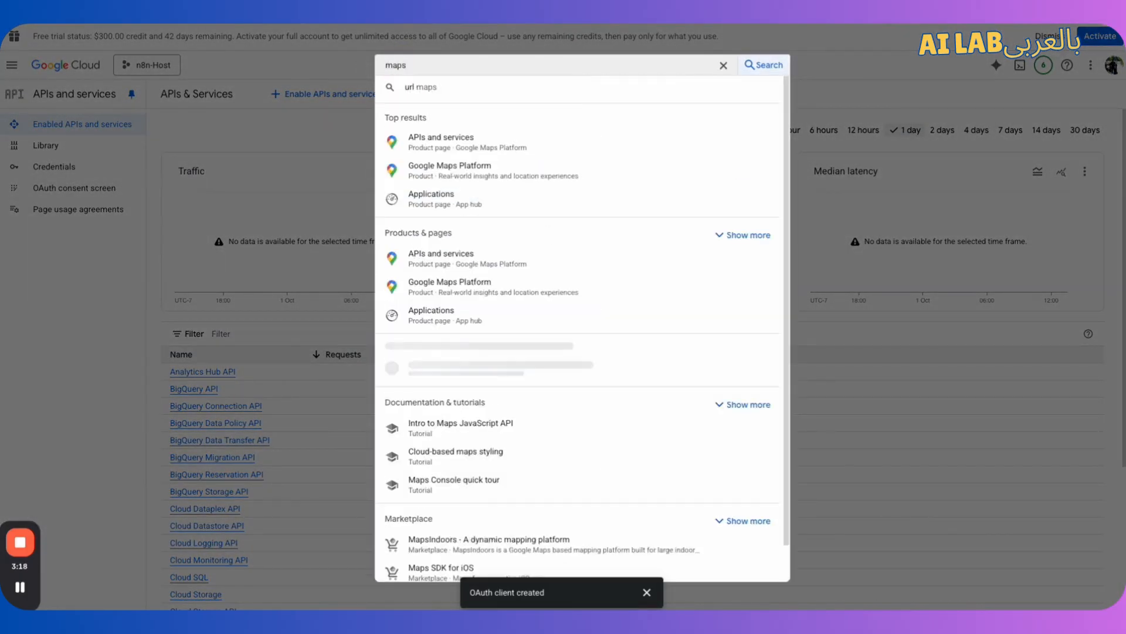
click(540, 151)
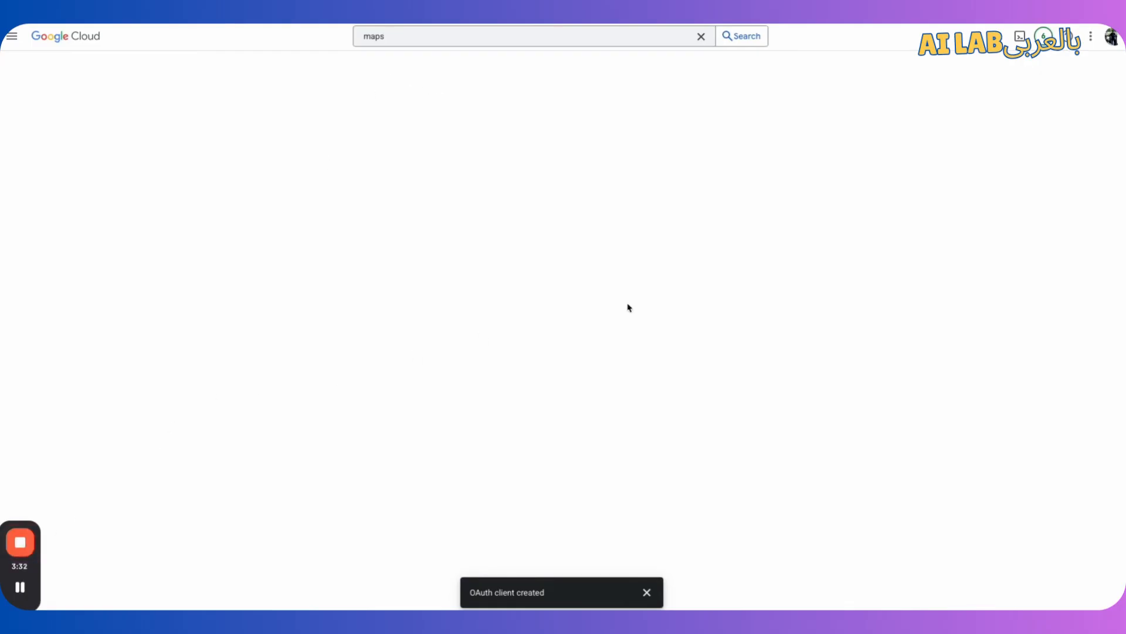
- Switch to the Ep-11-Video News Generation workflow in n8n and look over its research, video and image sections
key(alt+Tab)
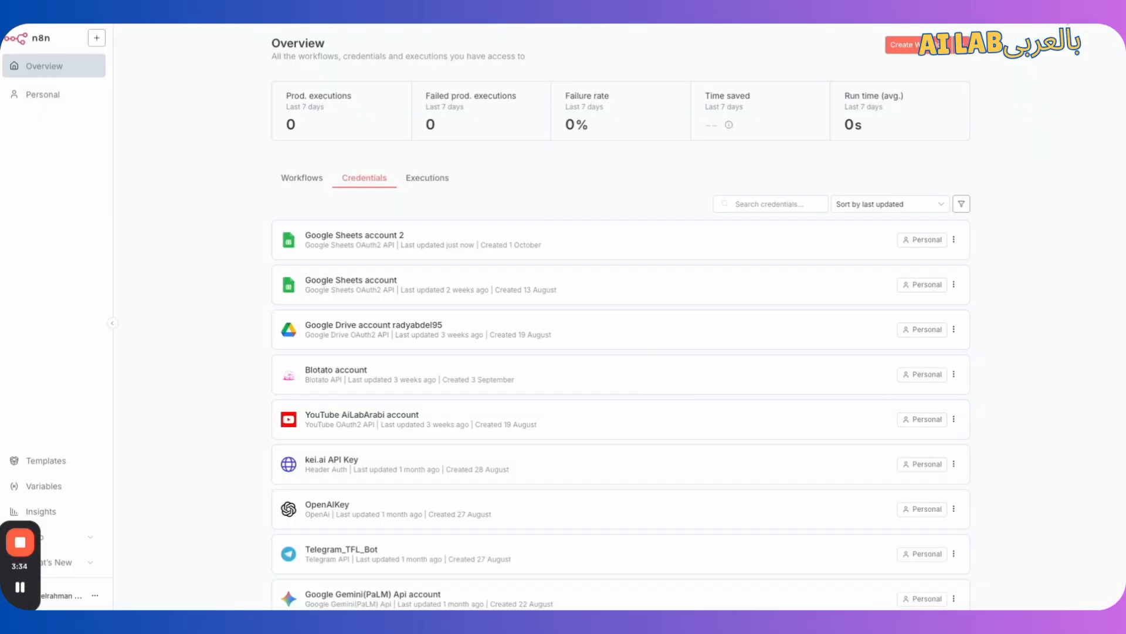
key(alt+Tab)
key(alt+Tab)
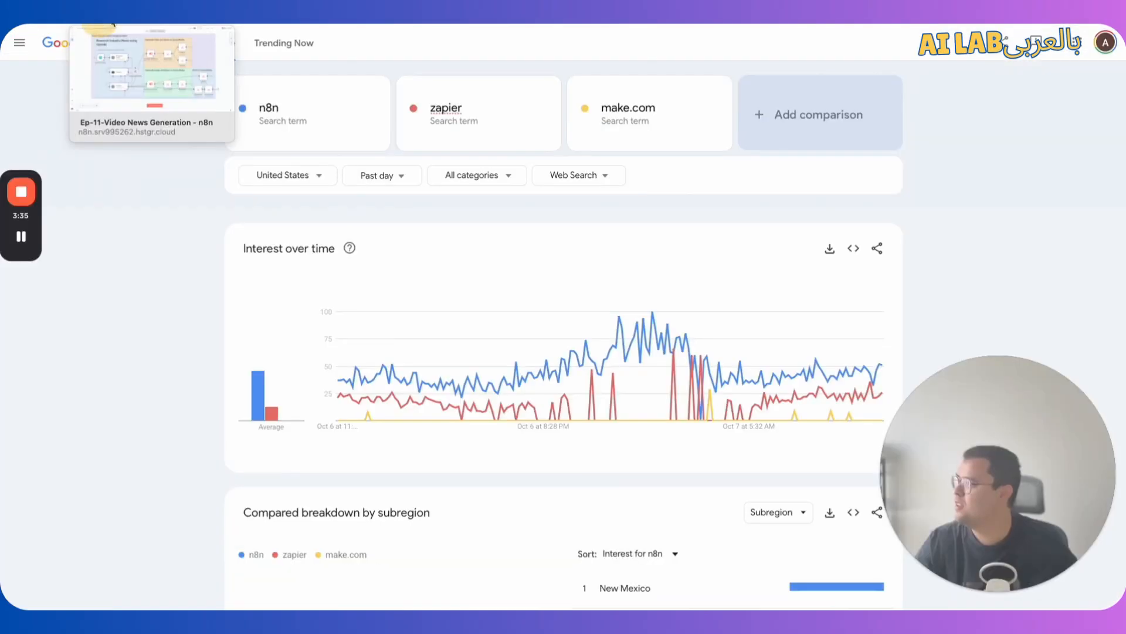
key(alt+Tab)
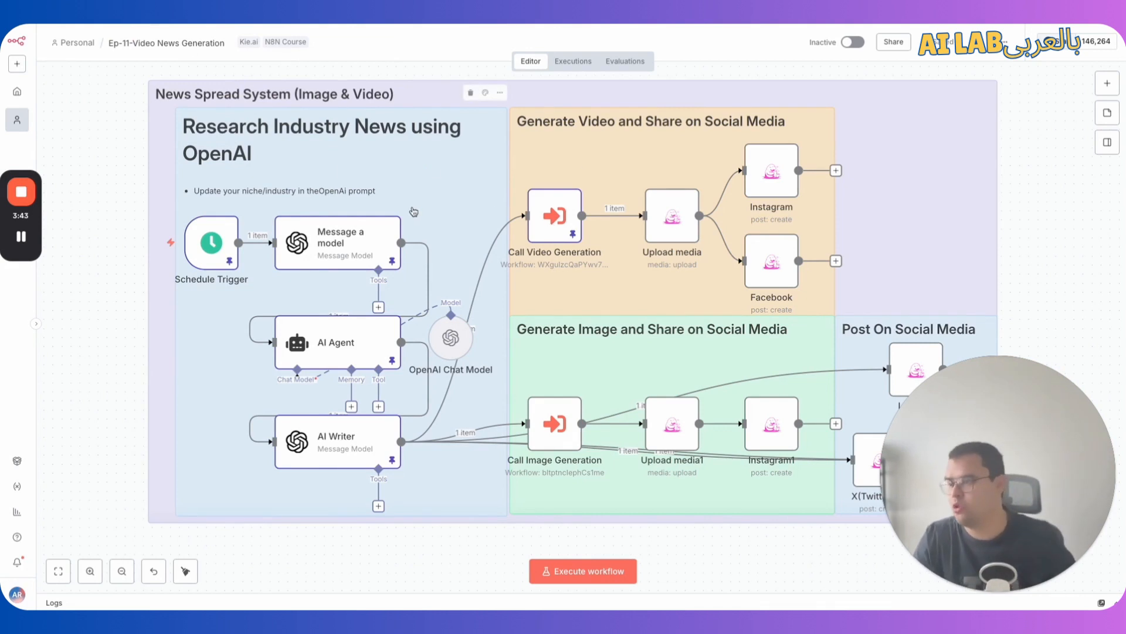
mouse_move(561, 204)
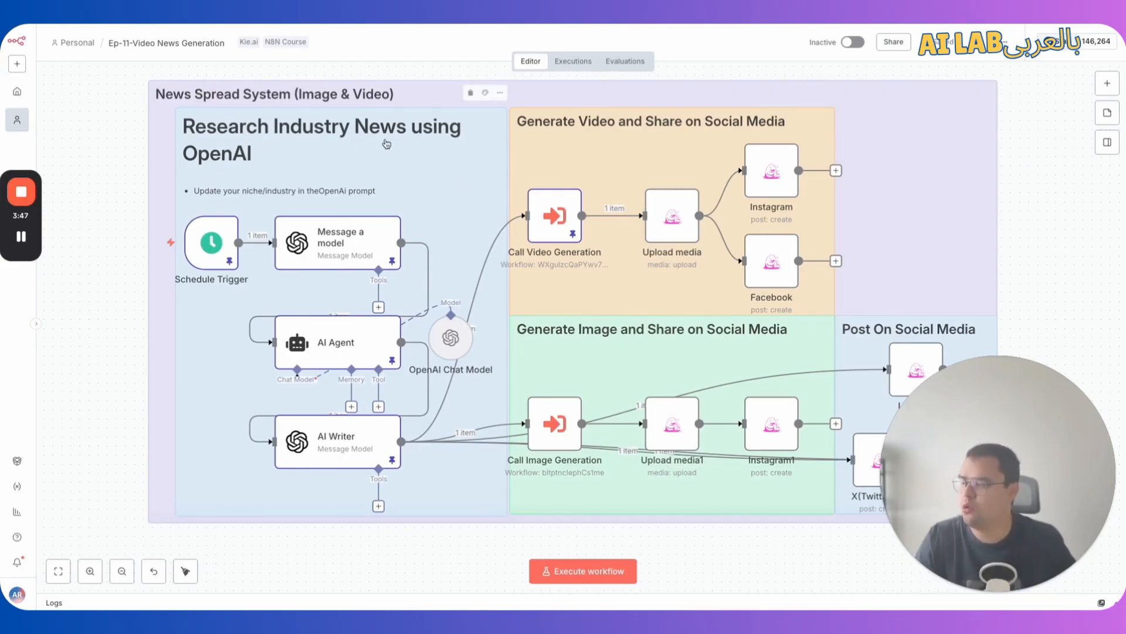
mouse_move(326, 228)
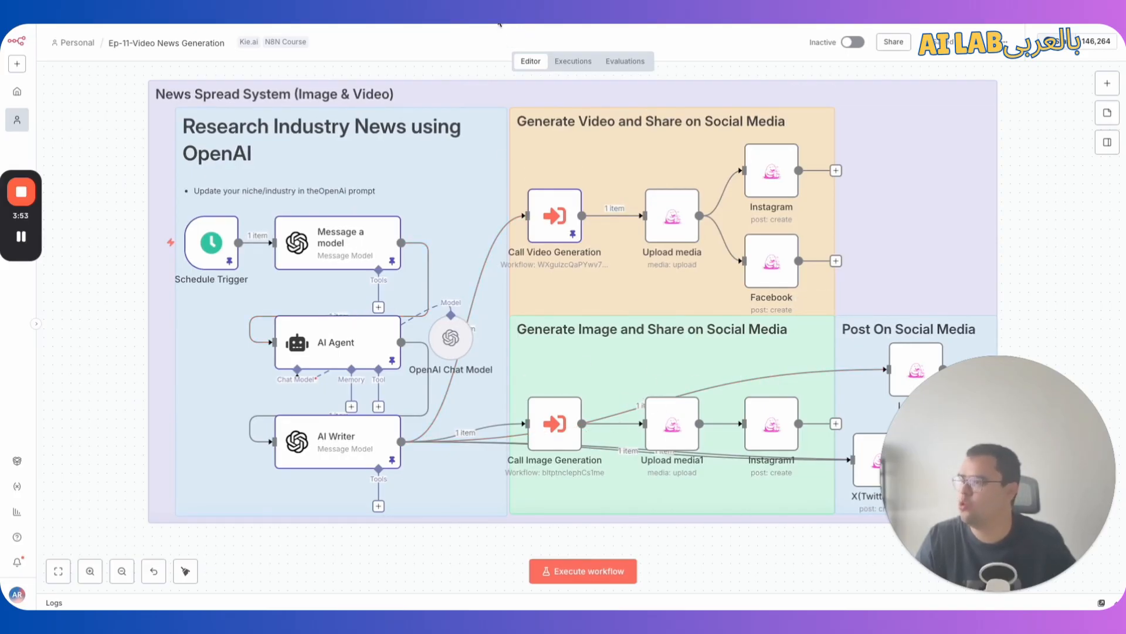
click(517, 24)
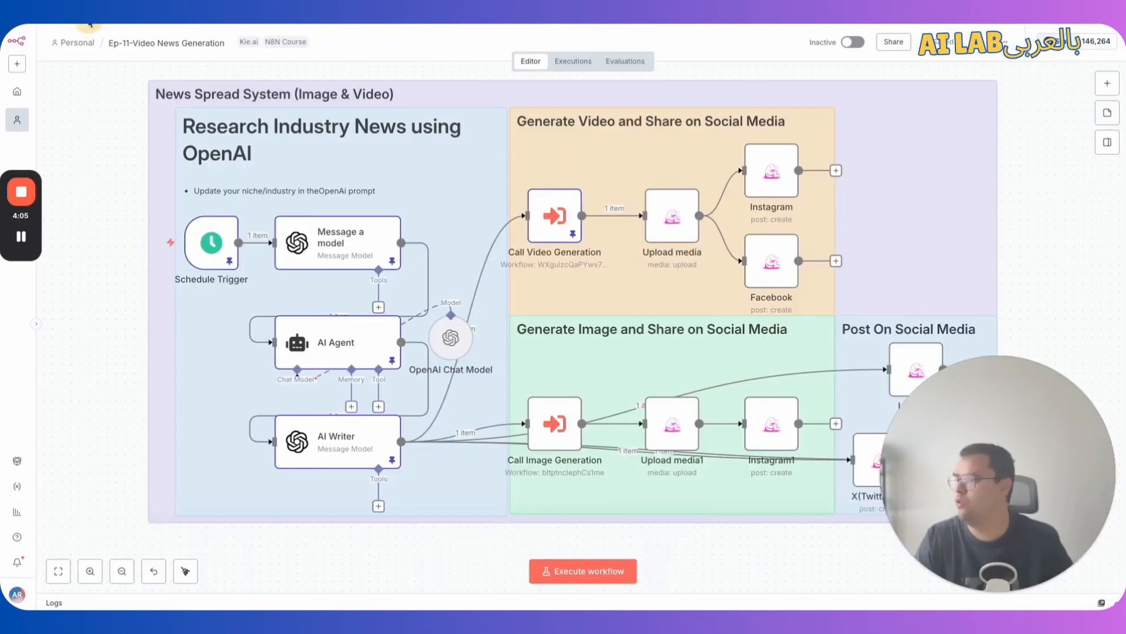
key(ctrl+Tab)
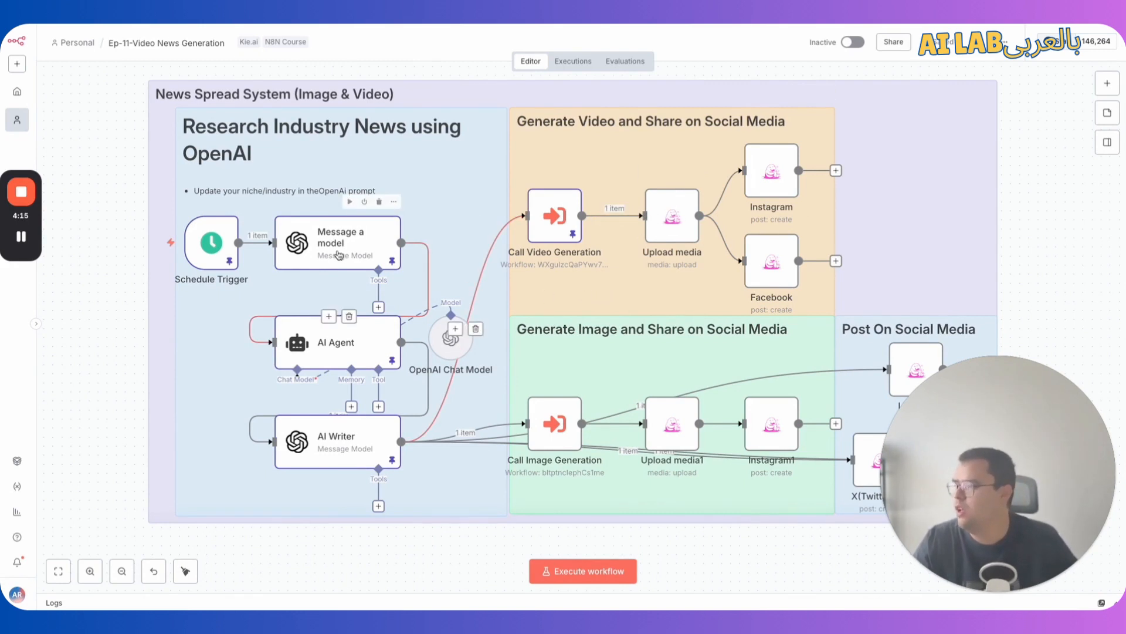
- Review the parameters of the Schedule Trigger and Message a model nodes, returning to the canvas after each
mouse_move(212, 247)
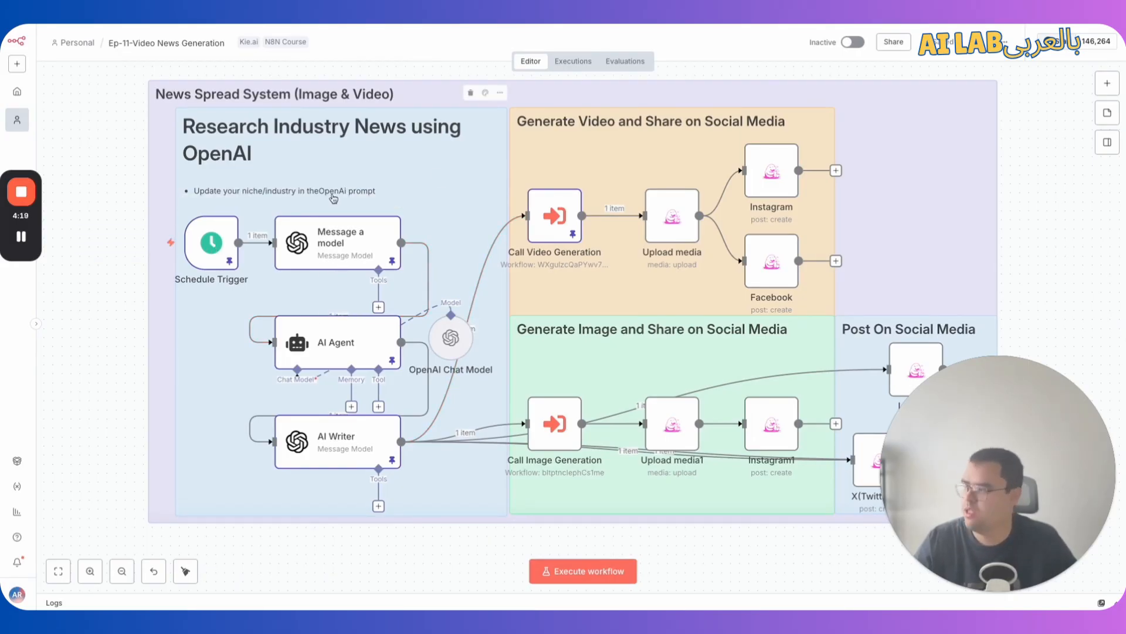
double_click(232, 241)
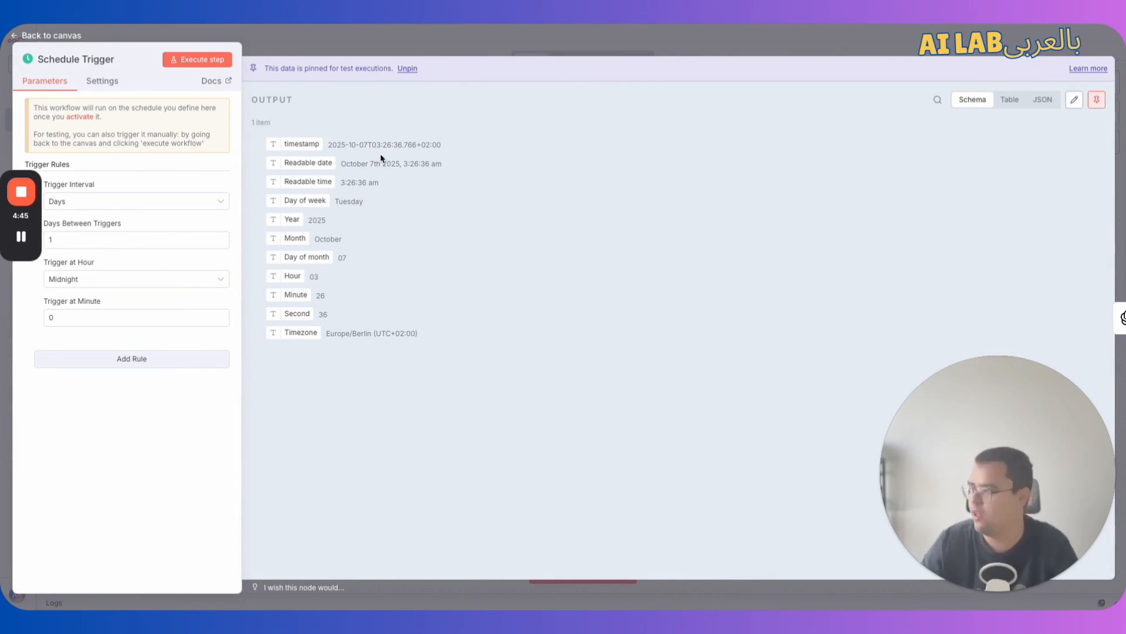
click(376, 45)
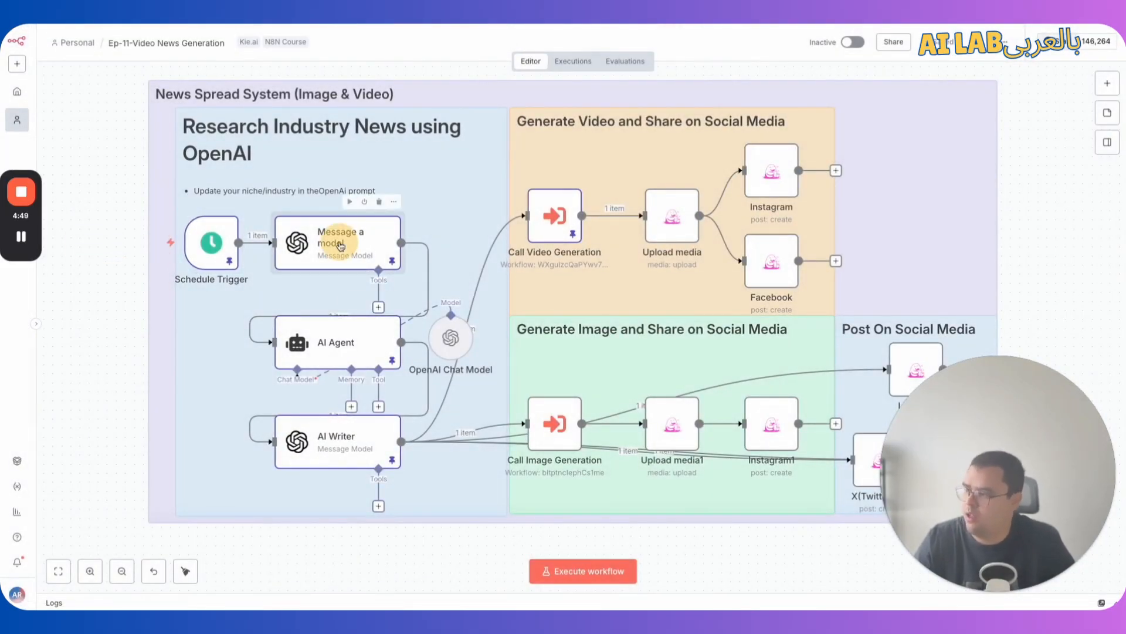
double_click(341, 246)
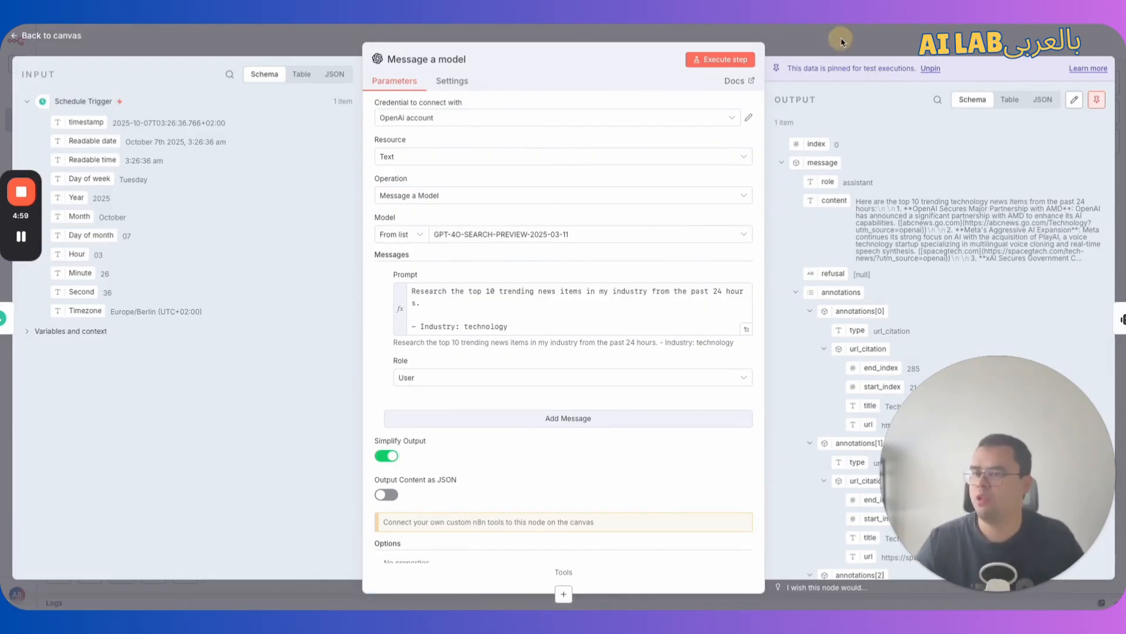
key(Escape)
- Search the node library for "open" and display the available OpenAI actions
click(1109, 95)
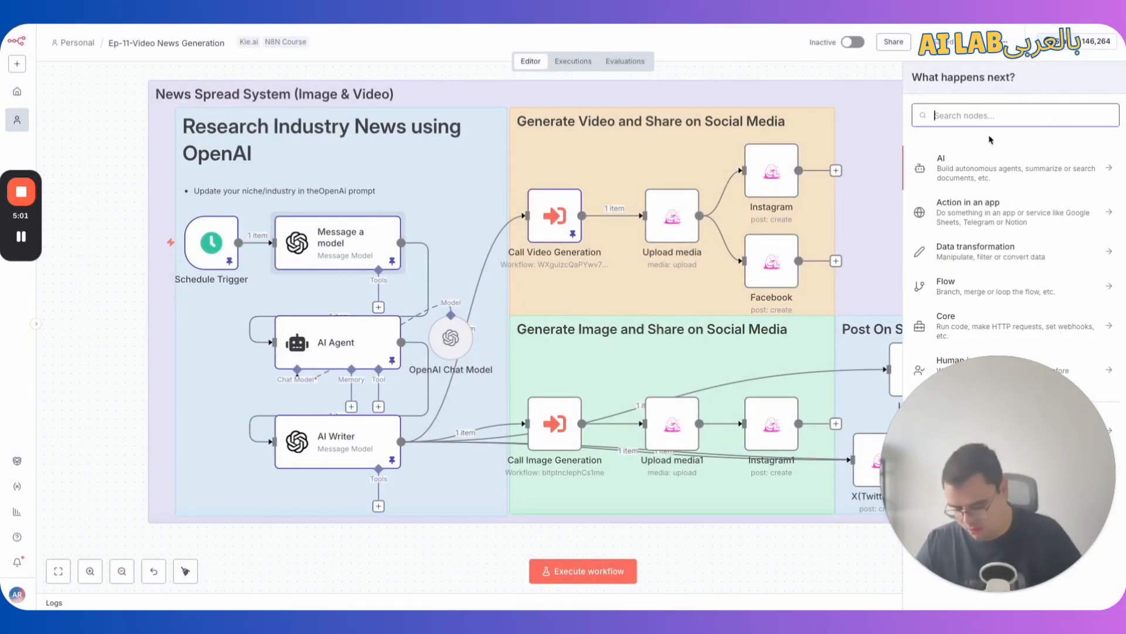
text(inst)
key(BackSpace)
key(BackSpace)
key(BackSpace)
key(BackSpace)
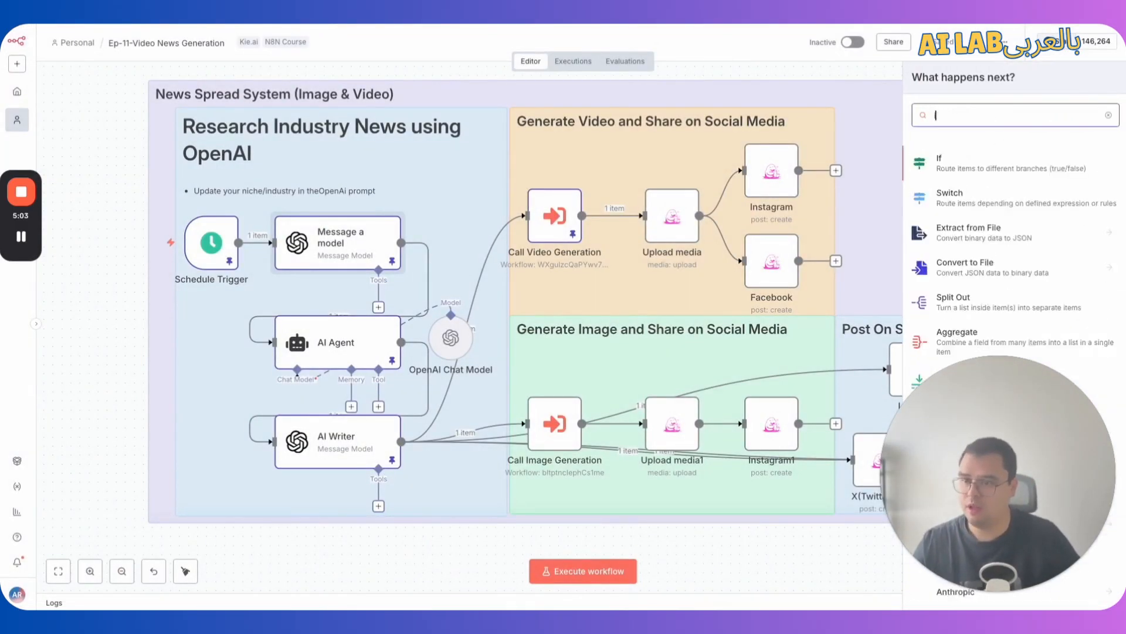
text(open)
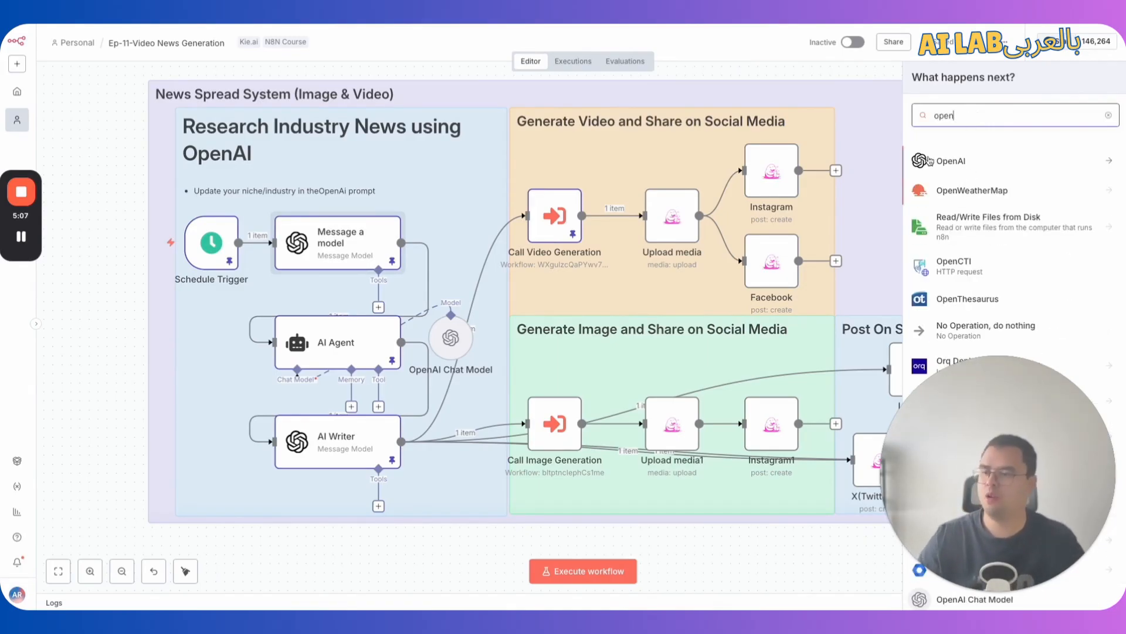
click(951, 161)
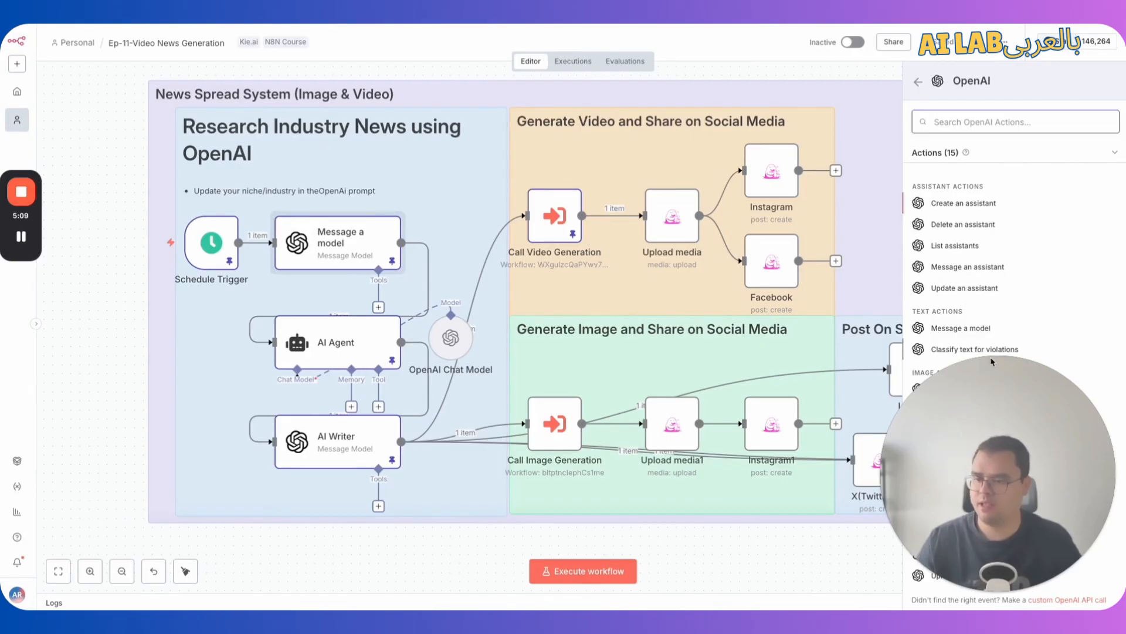
- Reopen the Message a model node and review its model choice and the trending news and industry wording of its prompt
double_click(337, 240)
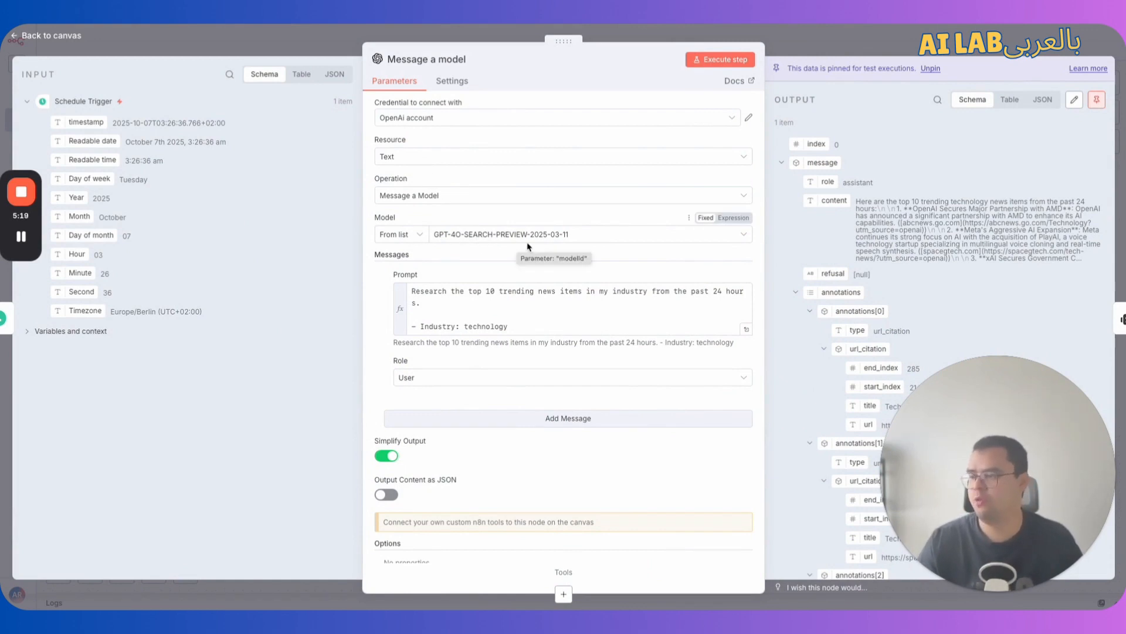
click(512, 305)
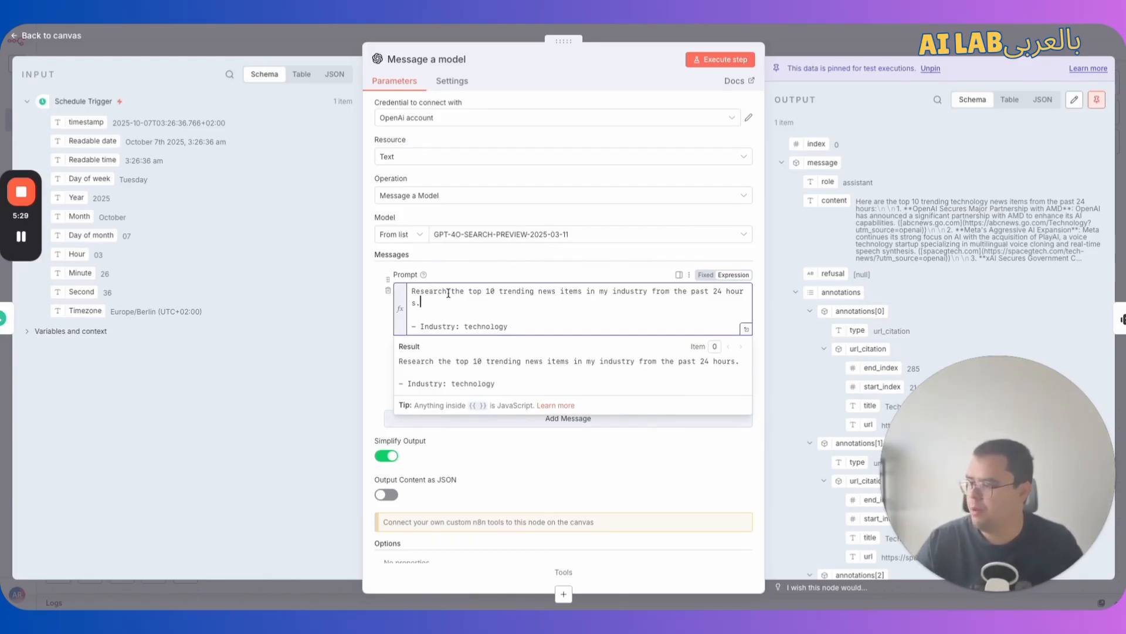
drag(444, 291, 559, 292)
click(555, 290)
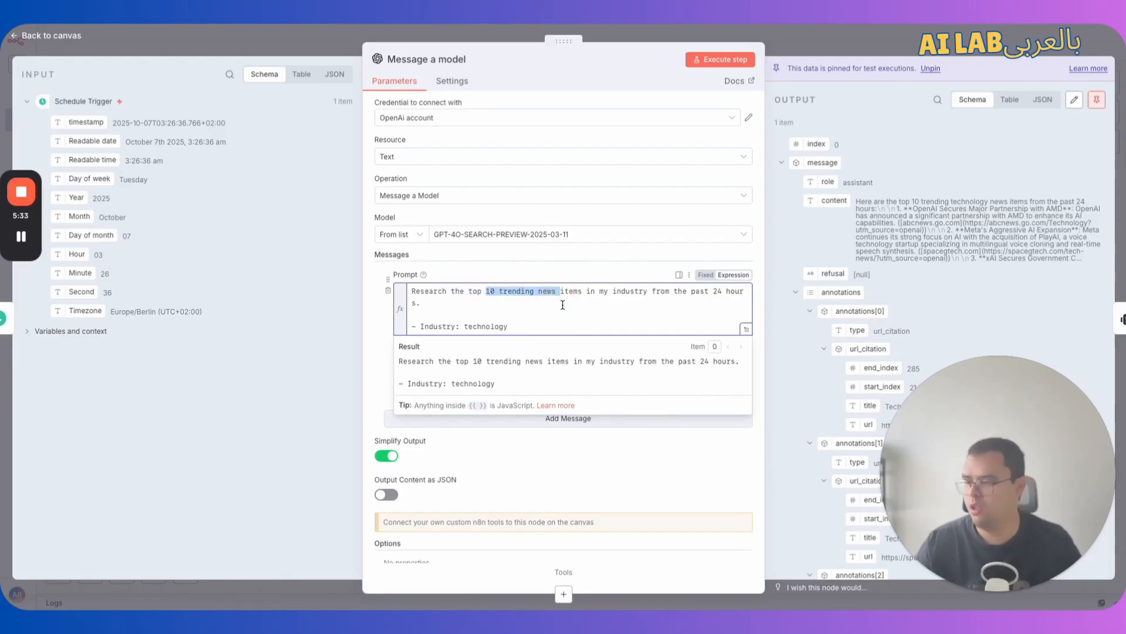
double_click(487, 327)
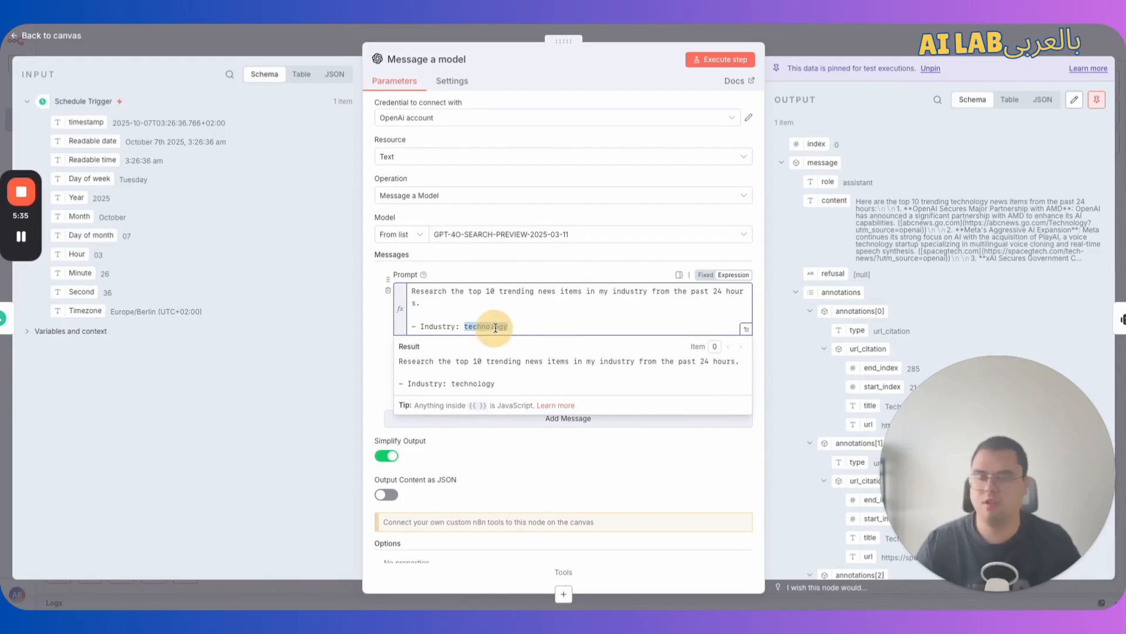
click(583, 272)
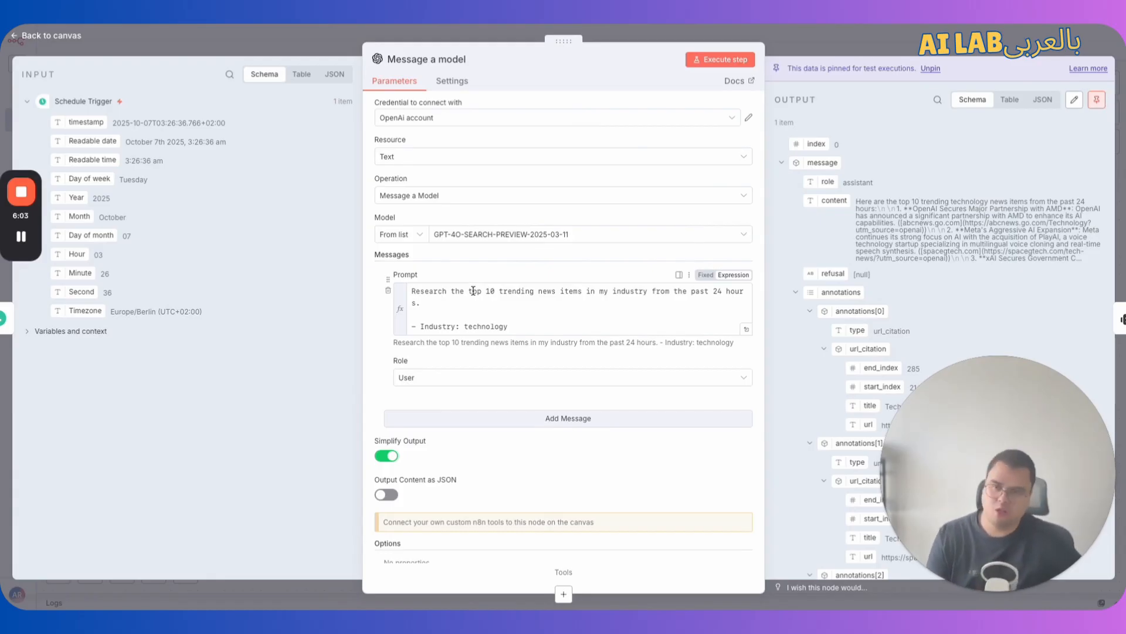
- Examine the news content and source annotations in the Message a model output, and return to the canvas
drag(866, 201, 1043, 203)
click(912, 203)
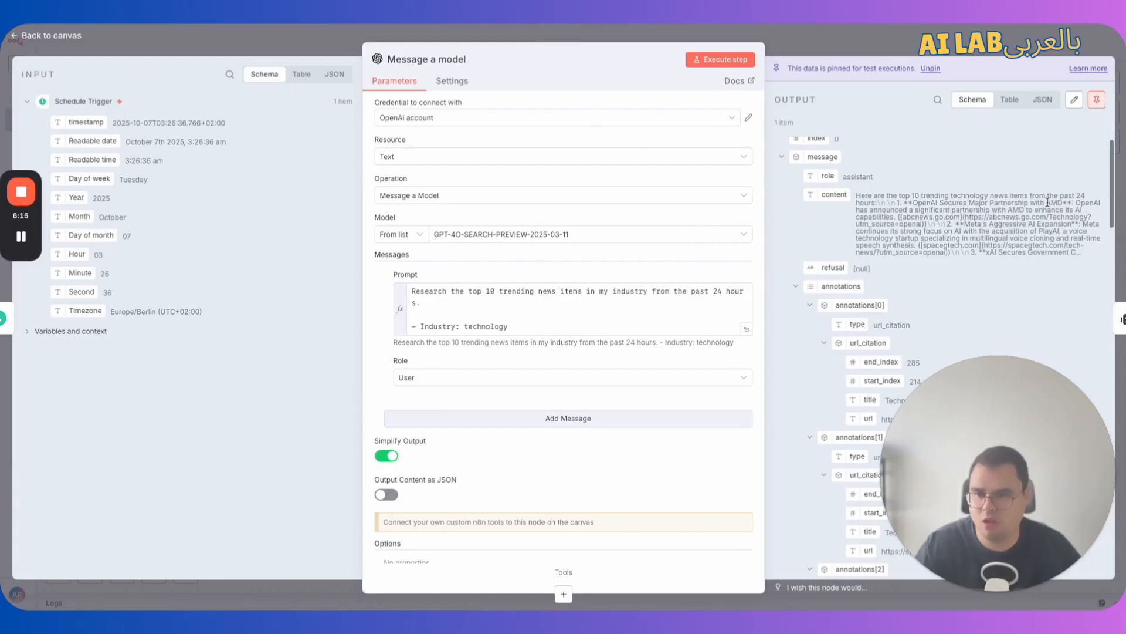
scroll(947, 326, down, 15)
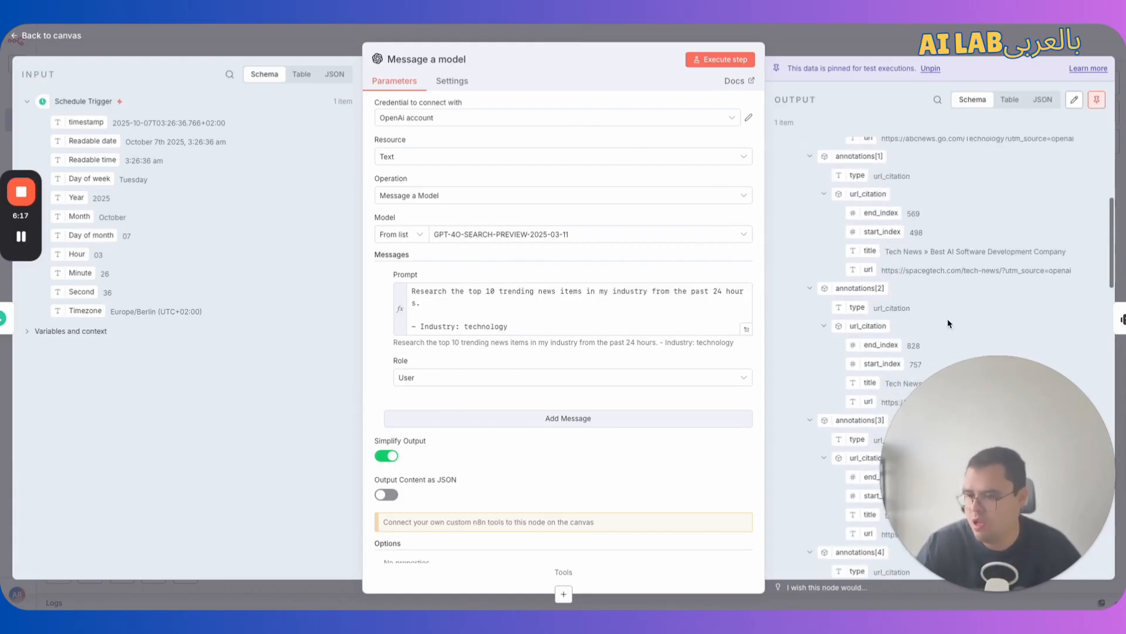
scroll(945, 235, up, 2)
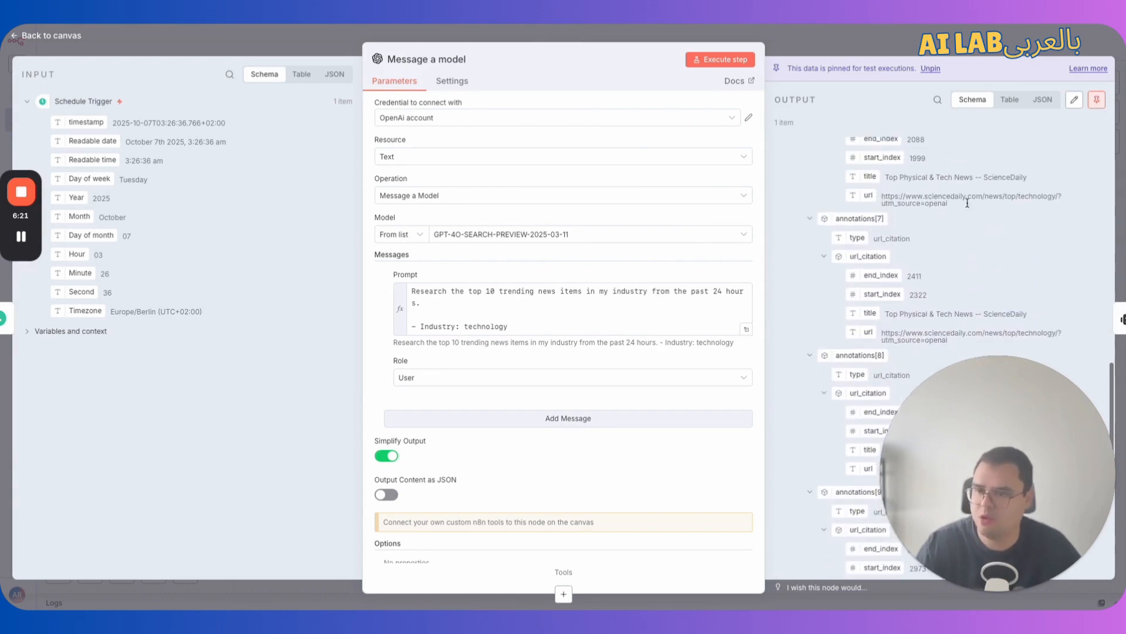
scroll(999, 322, down, 3)
scroll(997, 317, down, 8)
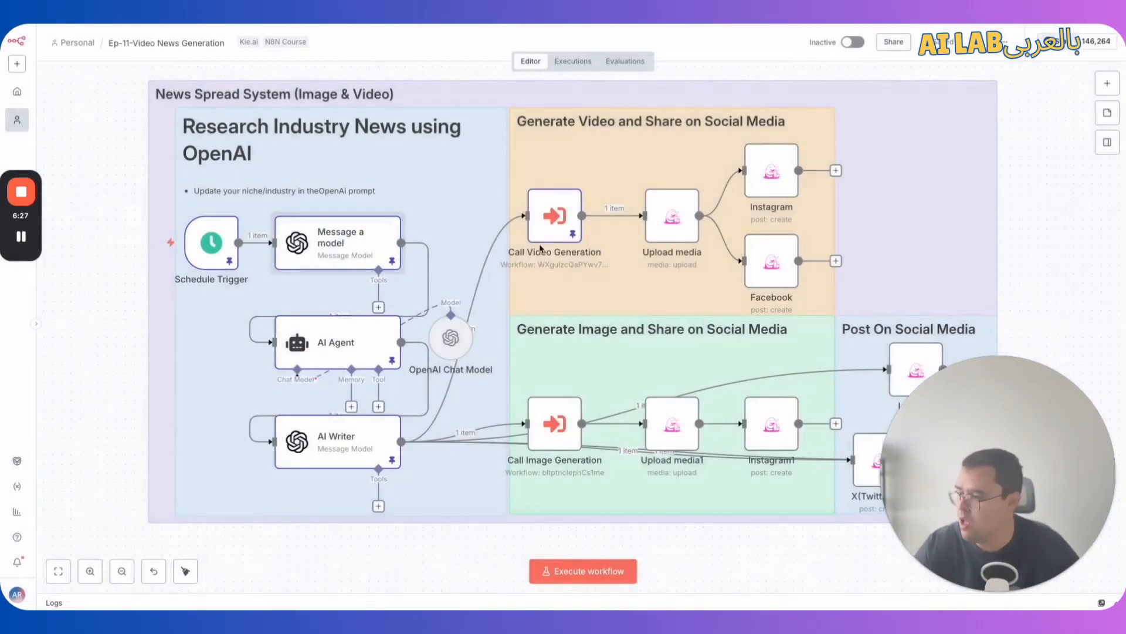
key(Escape)
- Open the AI Agent node and read its prompt's instructions on selecting and researching the top news story
double_click(355, 348)
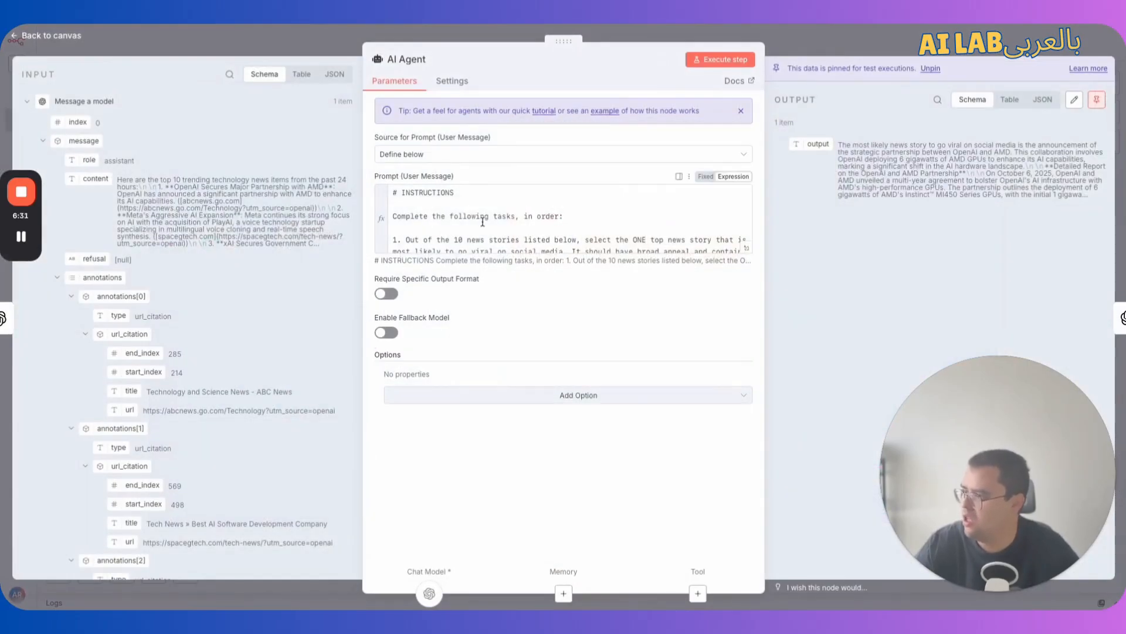
scroll(483, 222, down, 1)
scroll(483, 222, up, 1)
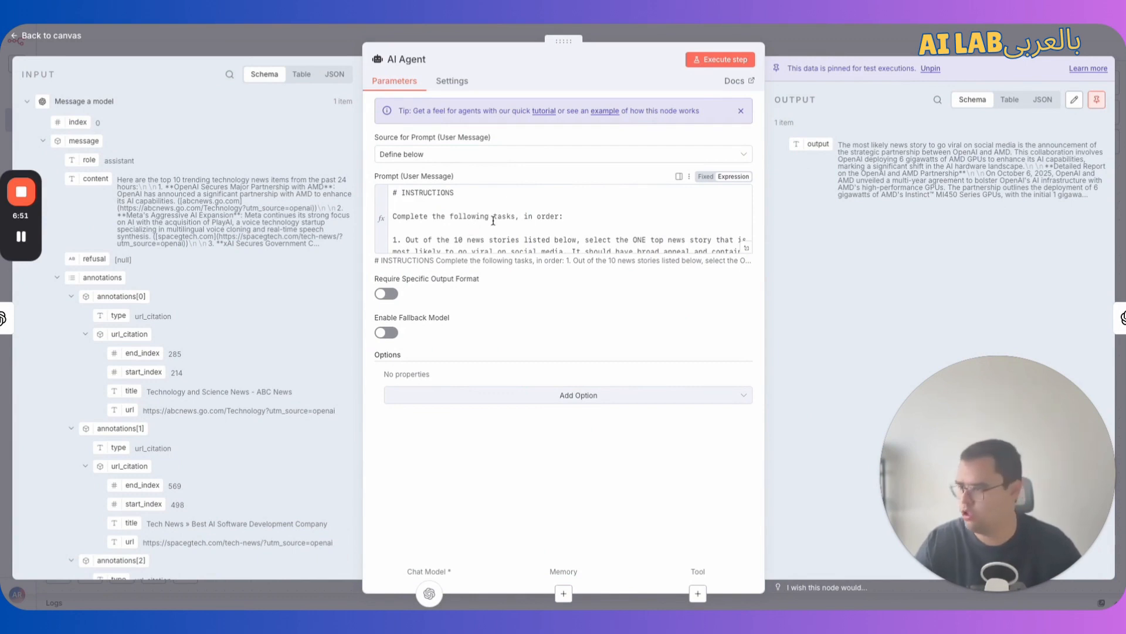
scroll(498, 246, down, 1)
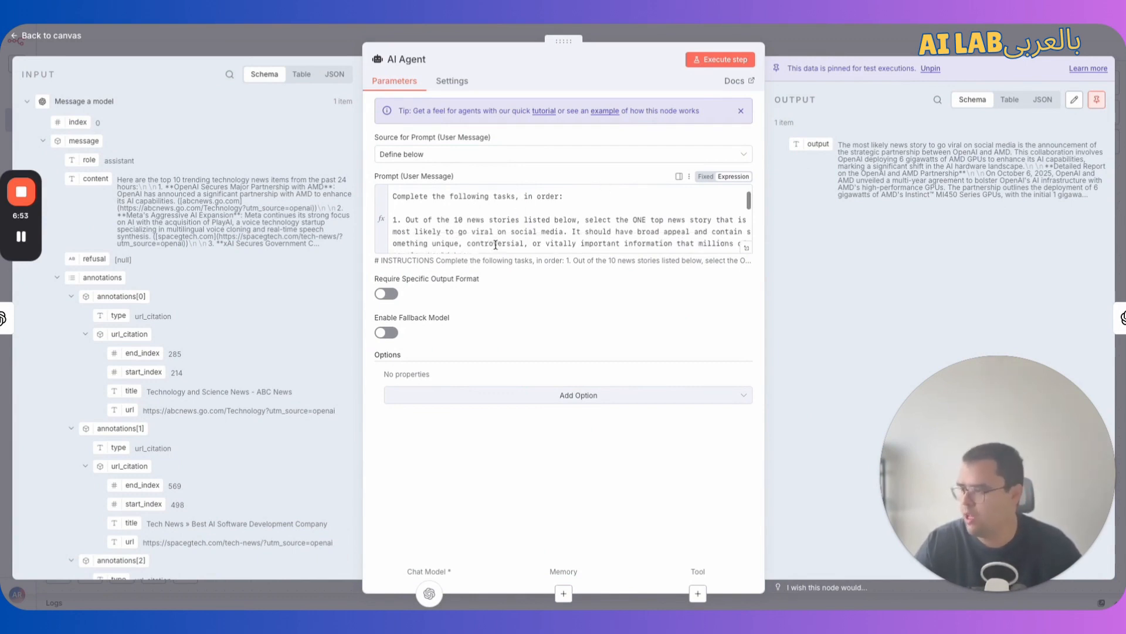
drag(428, 218, 554, 218)
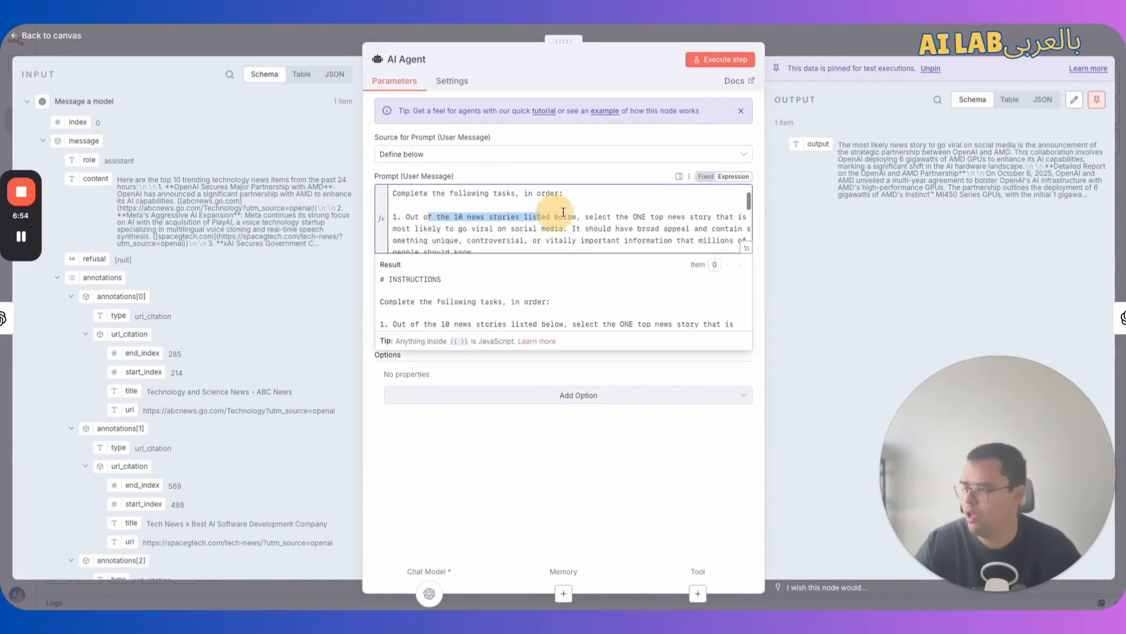
click(627, 217)
scroll(656, 220, down, 3)
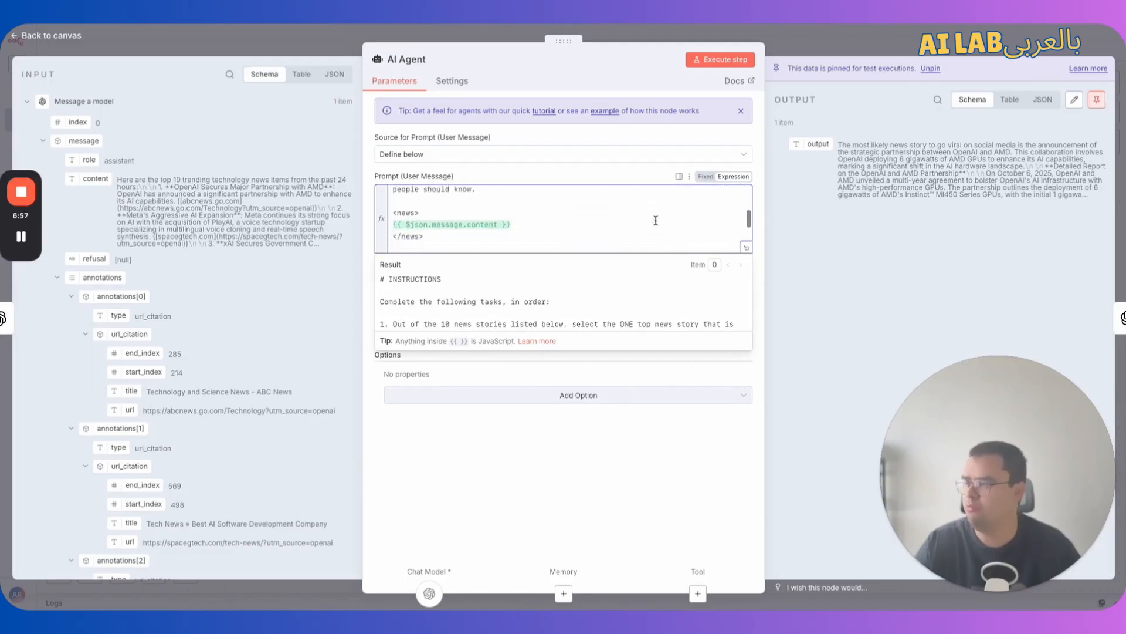
scroll(654, 217, down, 2)
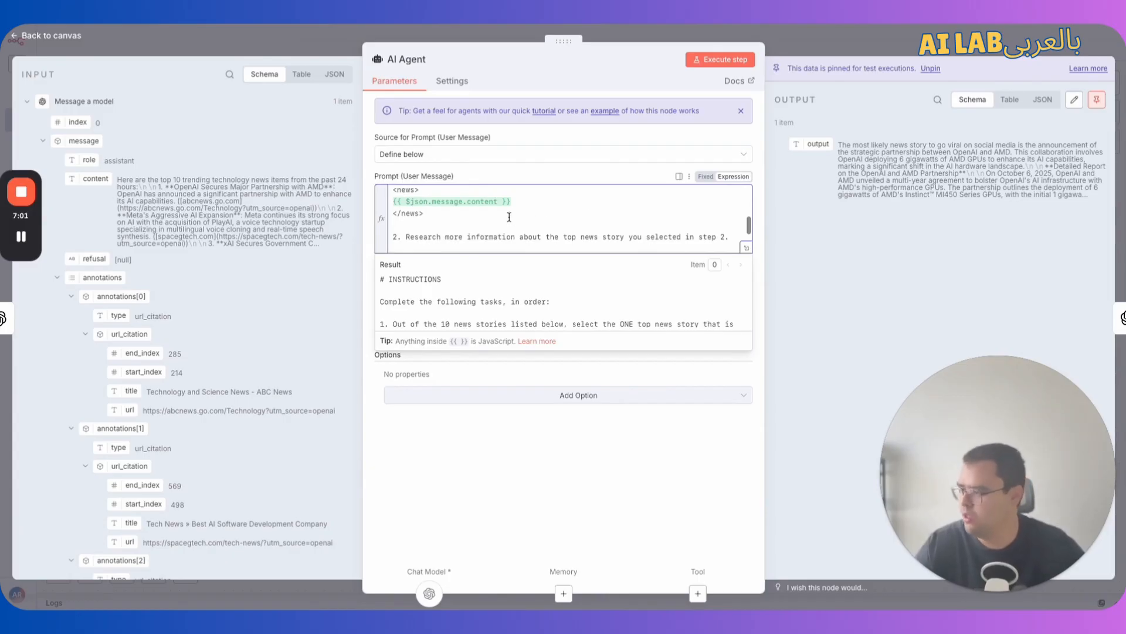
scroll(534, 233, down, 2)
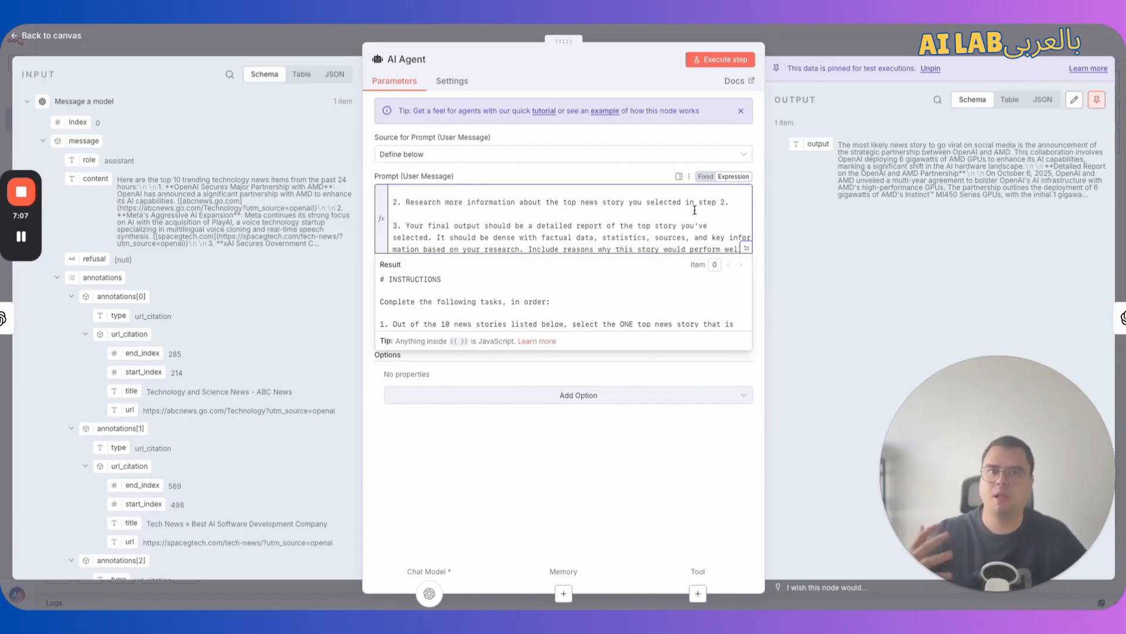
- Review the AI Agent prompt's final report requirements and the node's output, and return to the canvas
scroll(696, 209, down, 1)
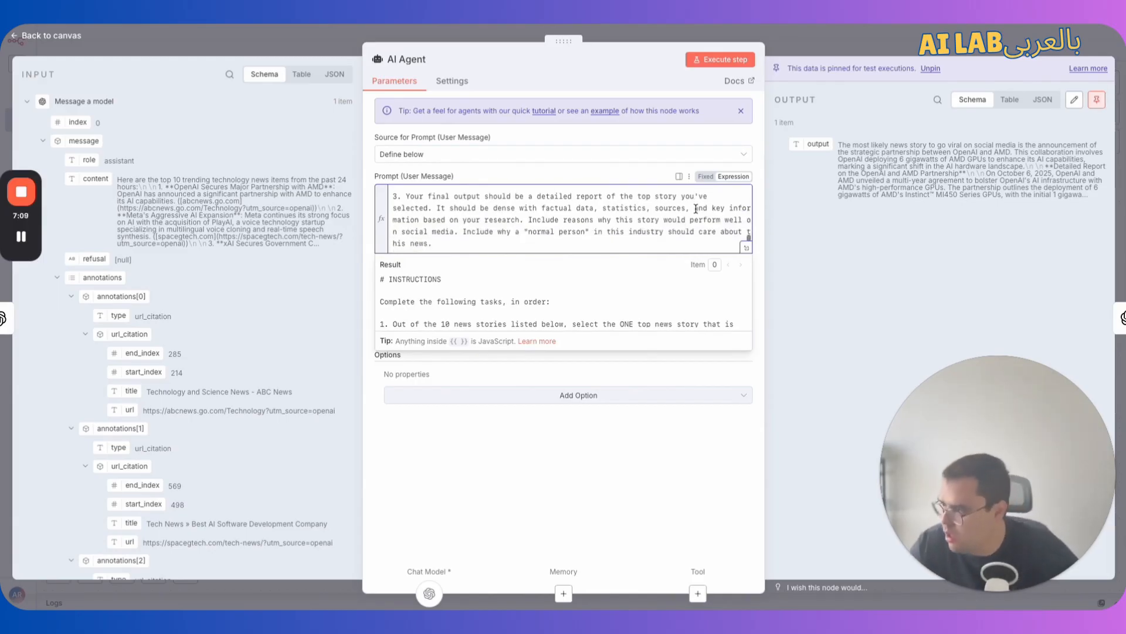
drag(493, 209, 608, 199)
click(604, 217)
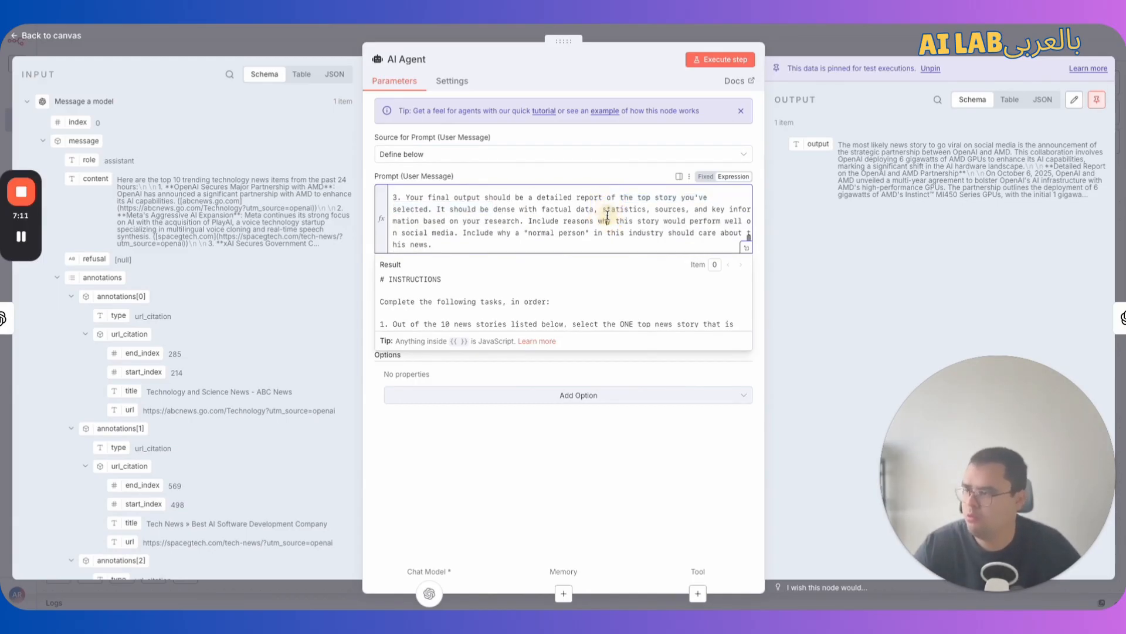
click(552, 230)
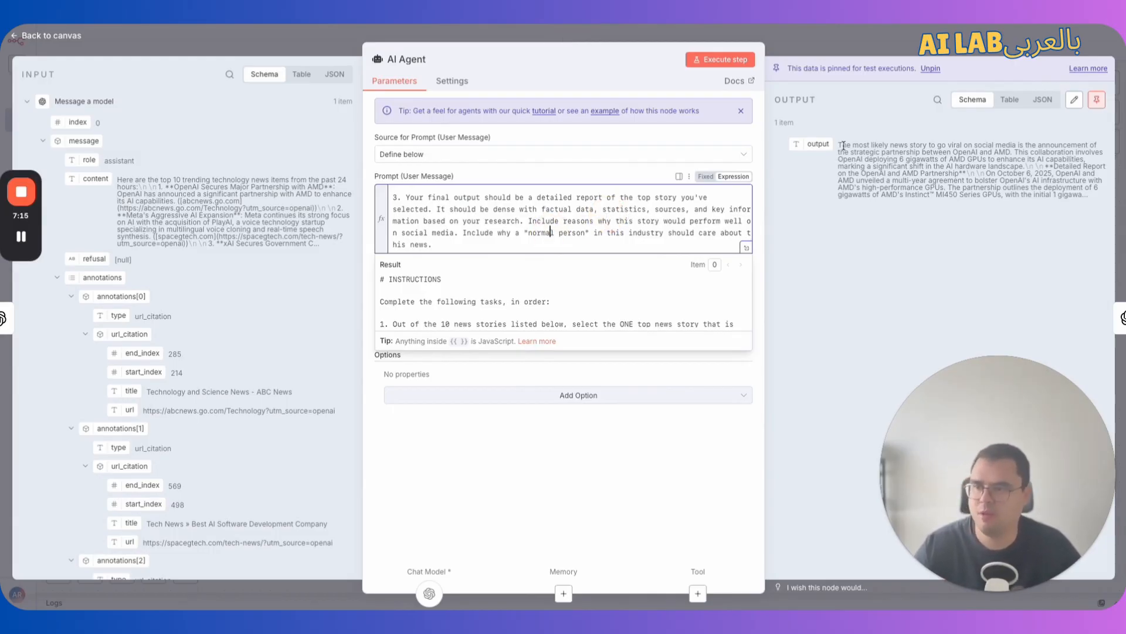
drag(844, 145, 877, 145)
click(819, 85)
click(790, 48)
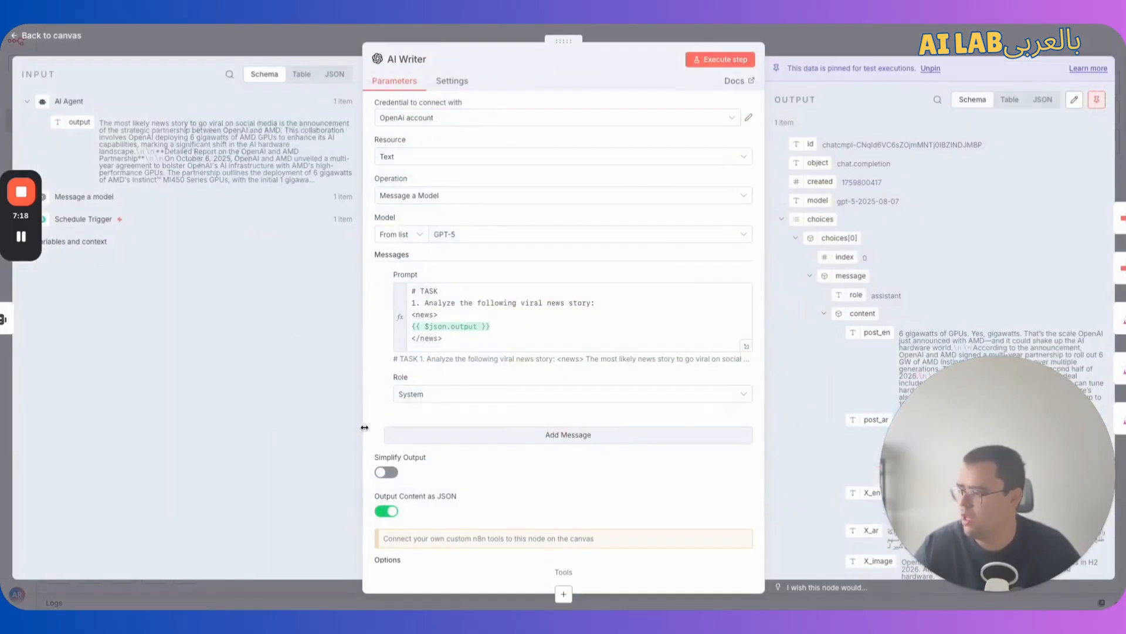
- Open the AI Writer node and review its prompt's instructions for the two social media posts, including their length and tone
double_click(359, 431)
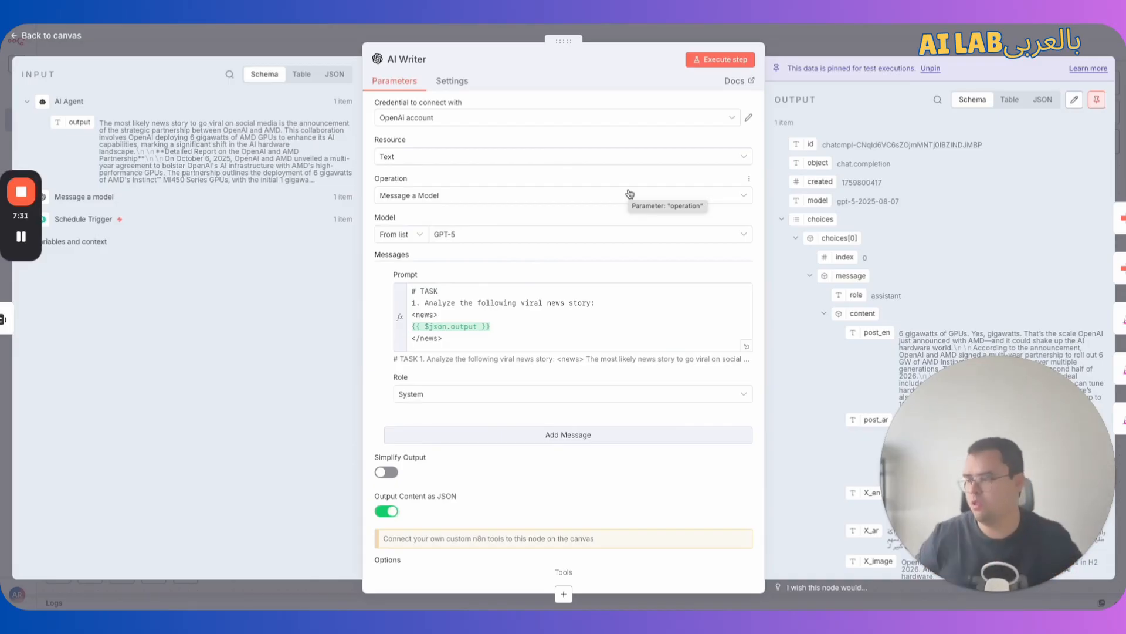
scroll(530, 308, down, 2)
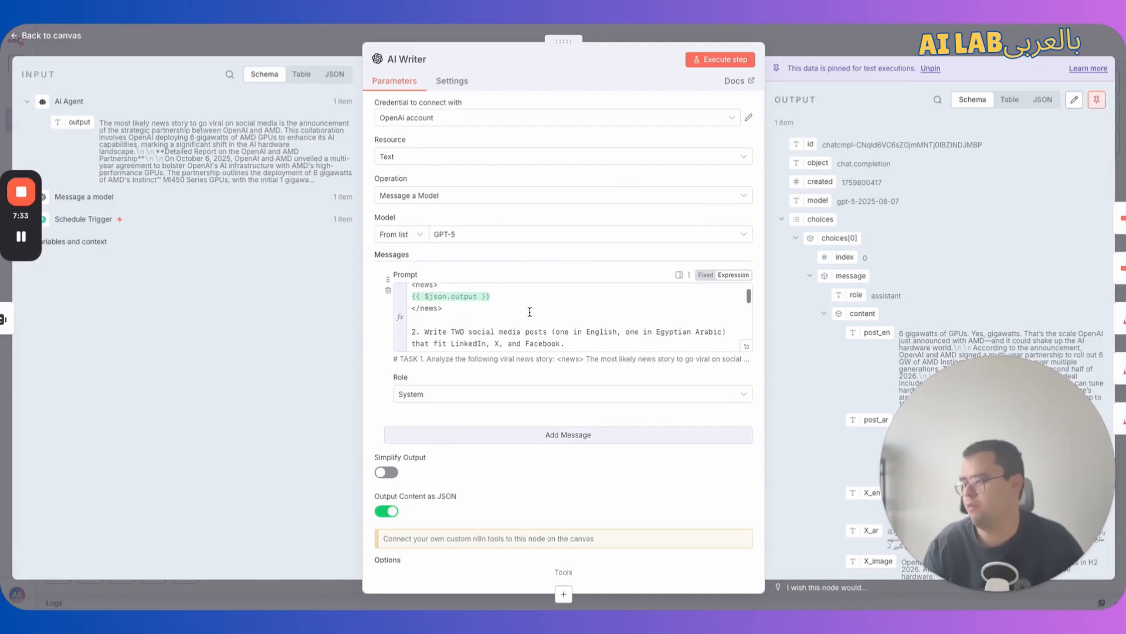
scroll(530, 312, up, 1)
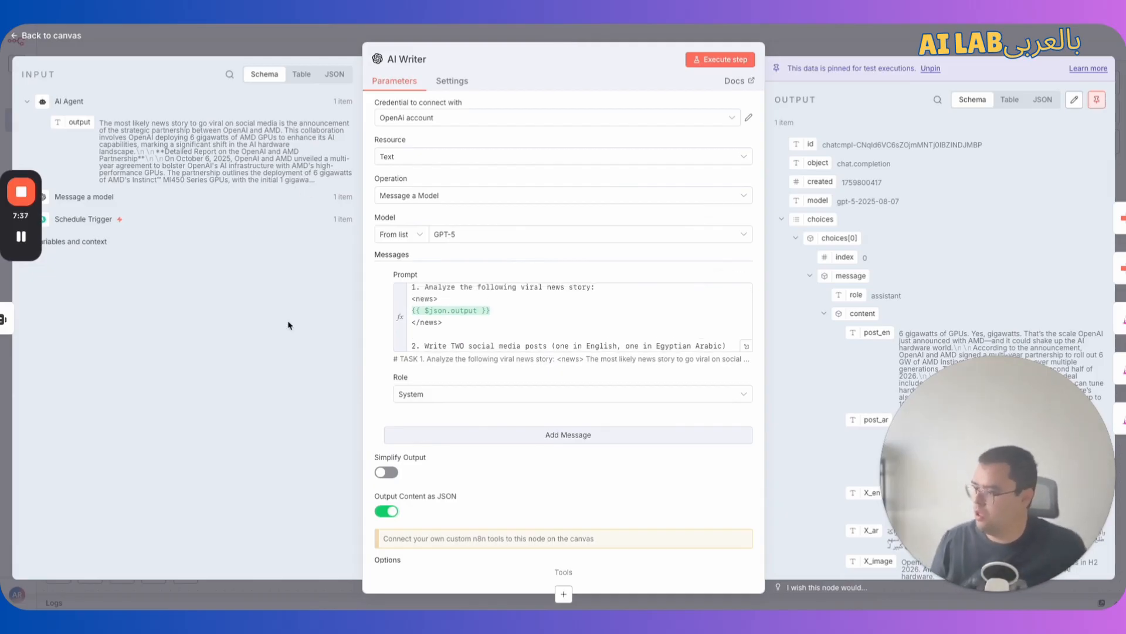
scroll(463, 328, down, 3)
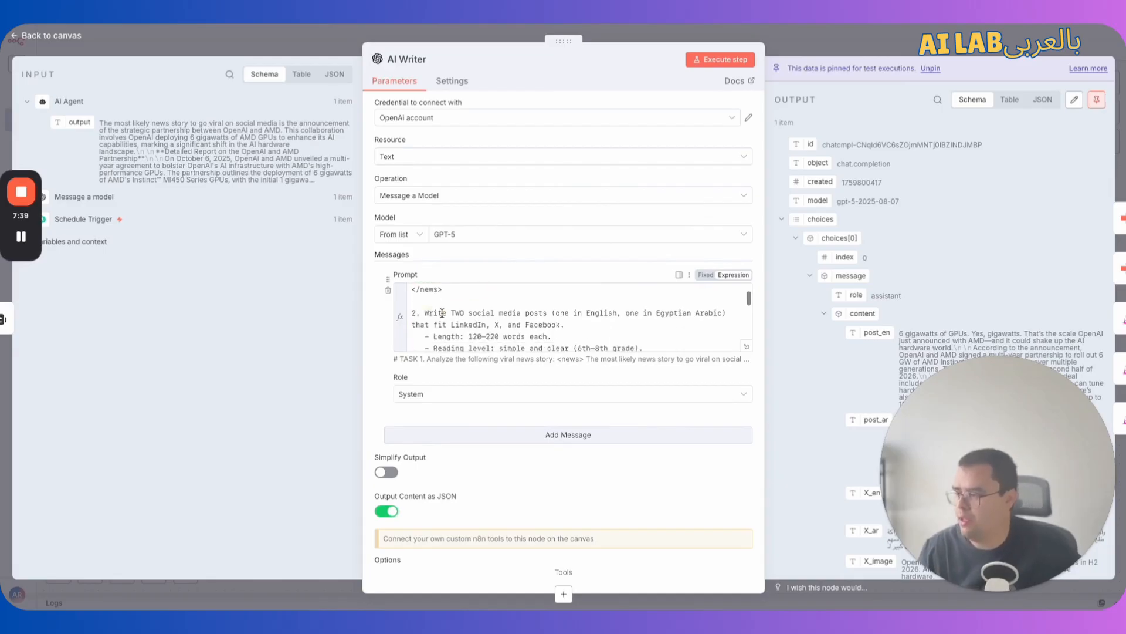
triple_click(441, 313)
click(581, 319)
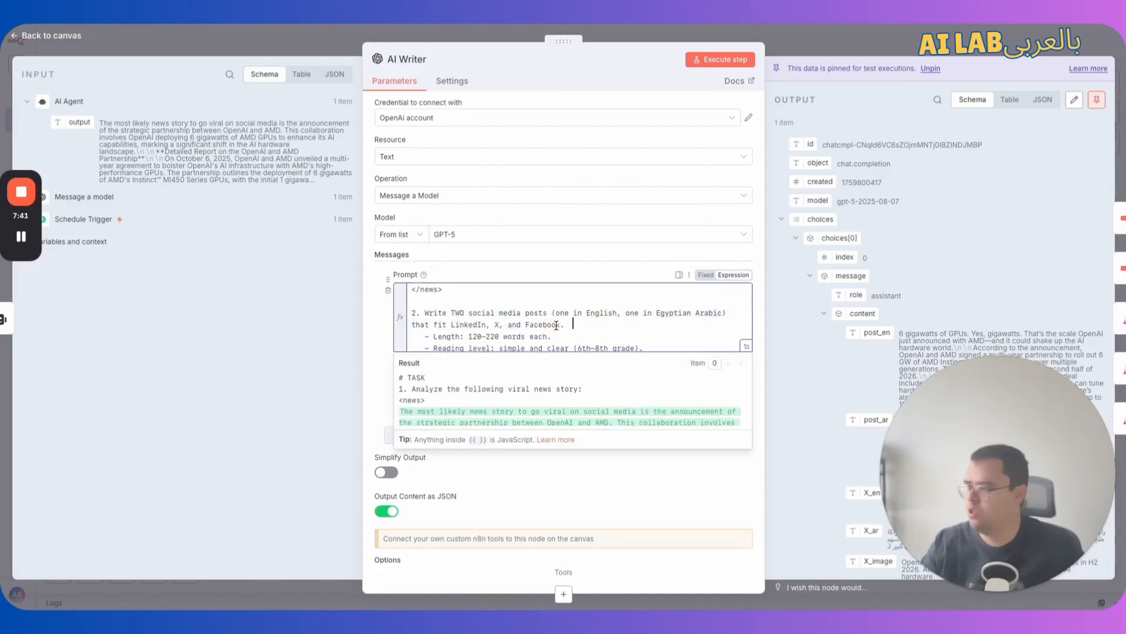
scroll(556, 326, down, 4)
scroll(452, 287, up, 3)
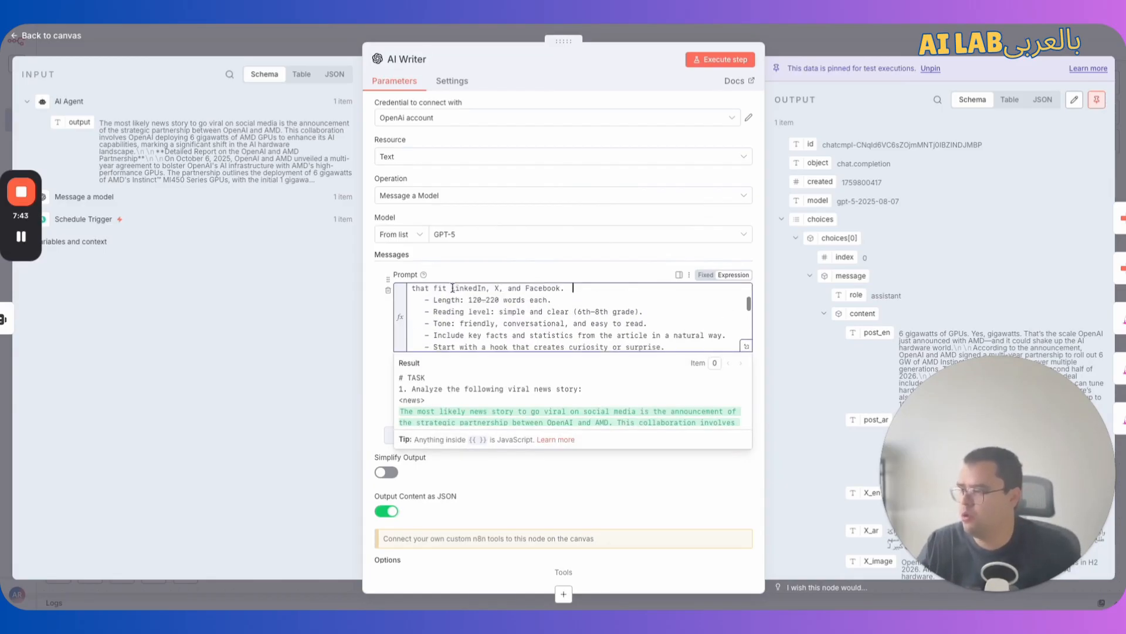
scroll(452, 288, up, 1)
click(473, 316)
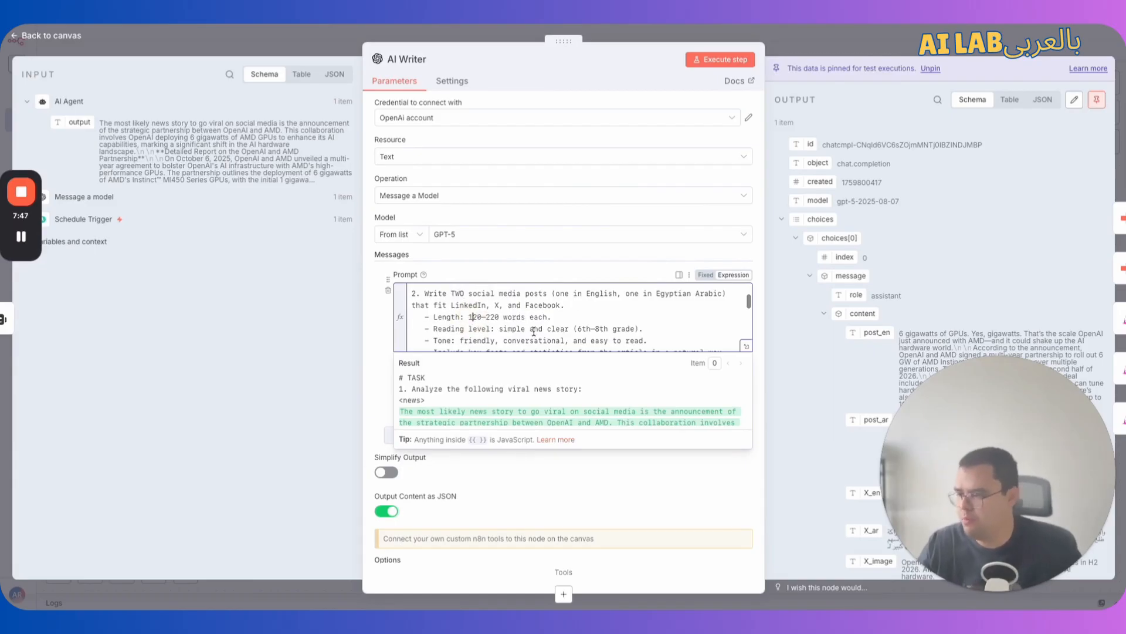
- Review the AI Writer prompt's discussion-section instructions and the English and Egyptian Arabic post fields in its JSON output format
scroll(479, 339, down, 5)
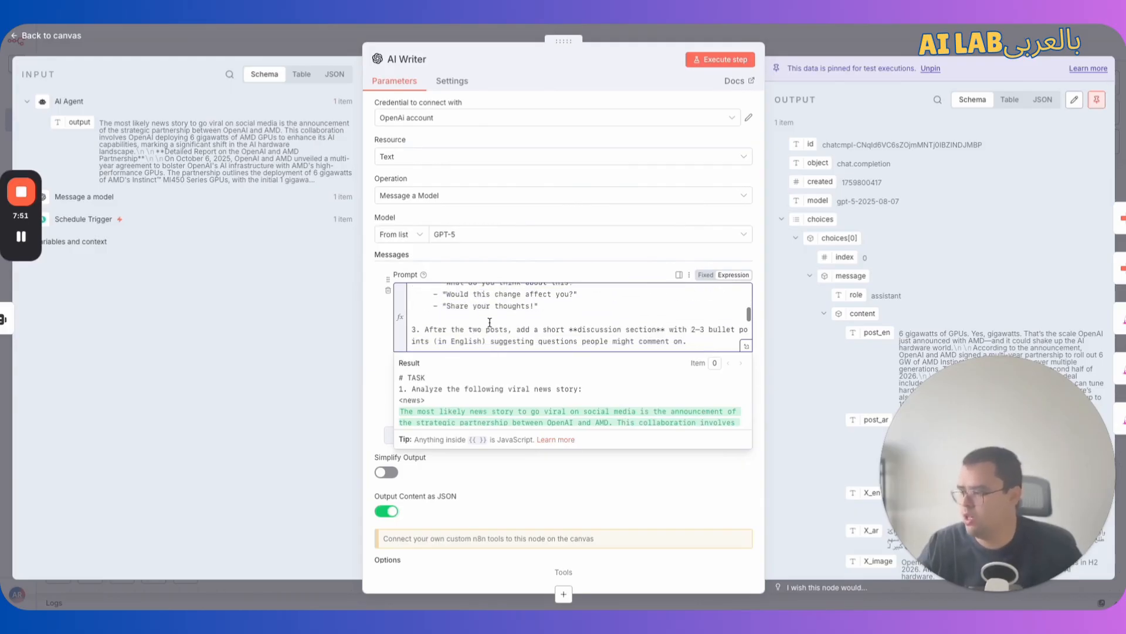
scroll(490, 322, down, 5)
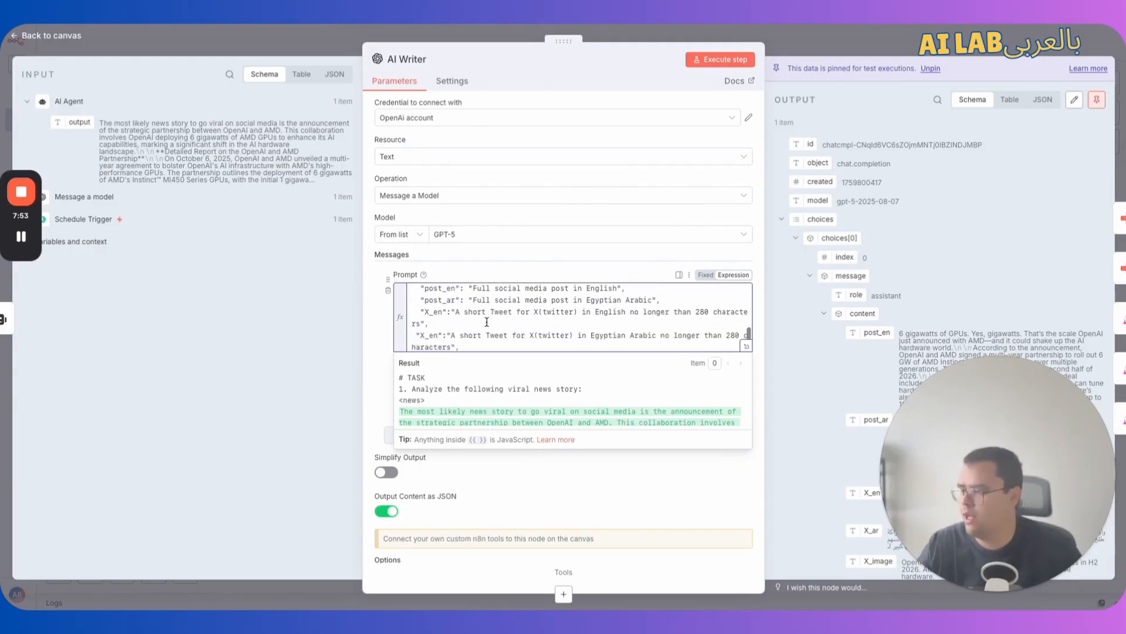
scroll(487, 322, up, 1)
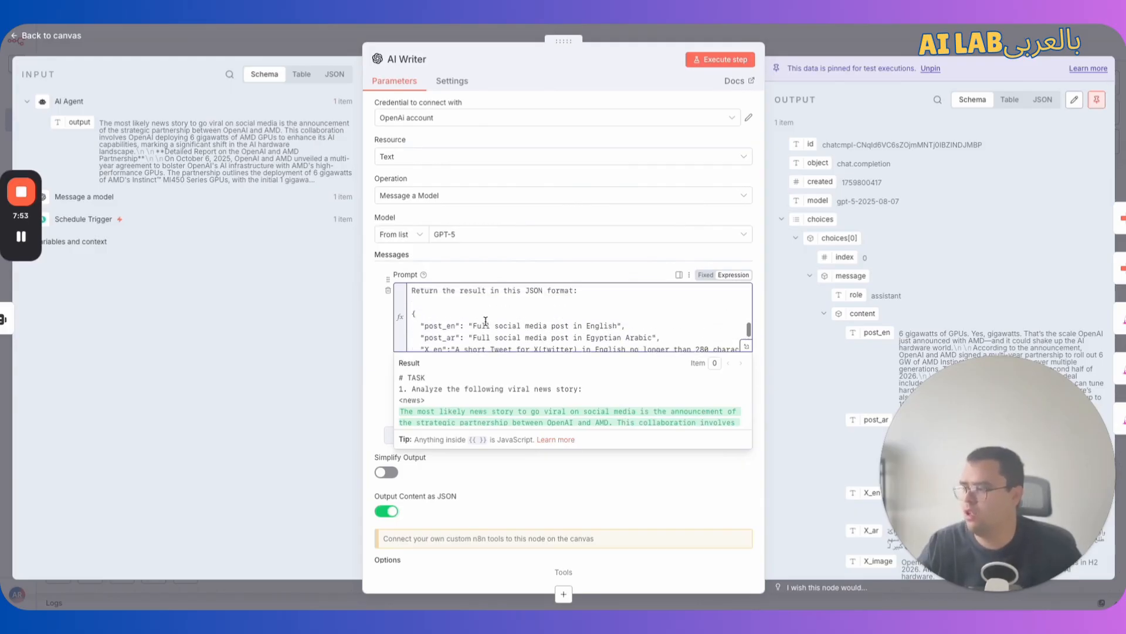
double_click(428, 325)
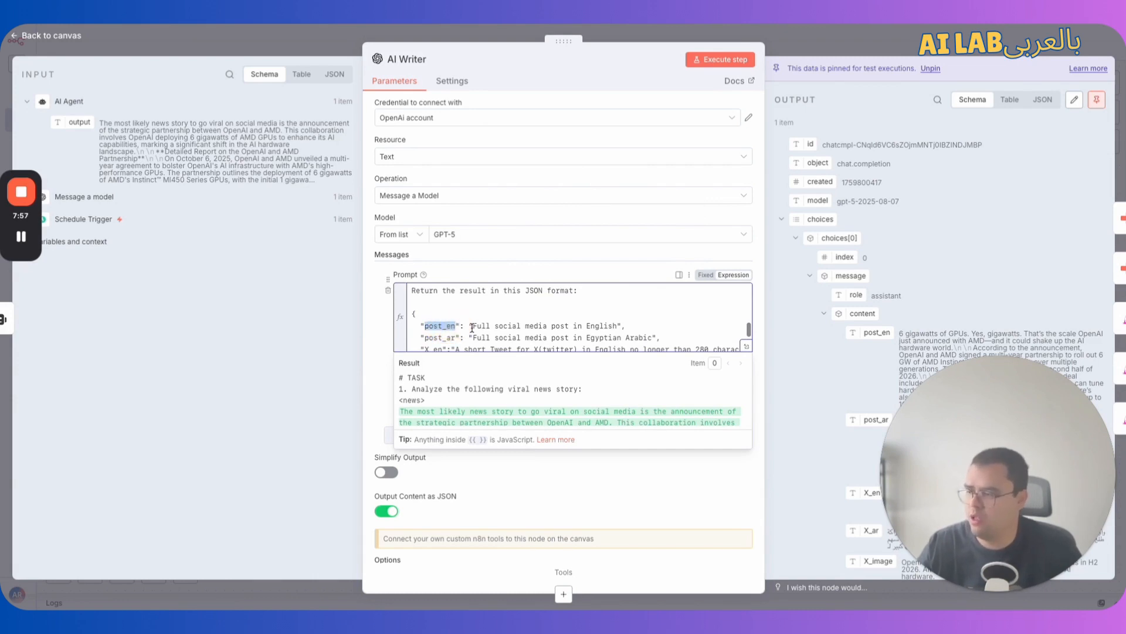
scroll(472, 327, down, 1)
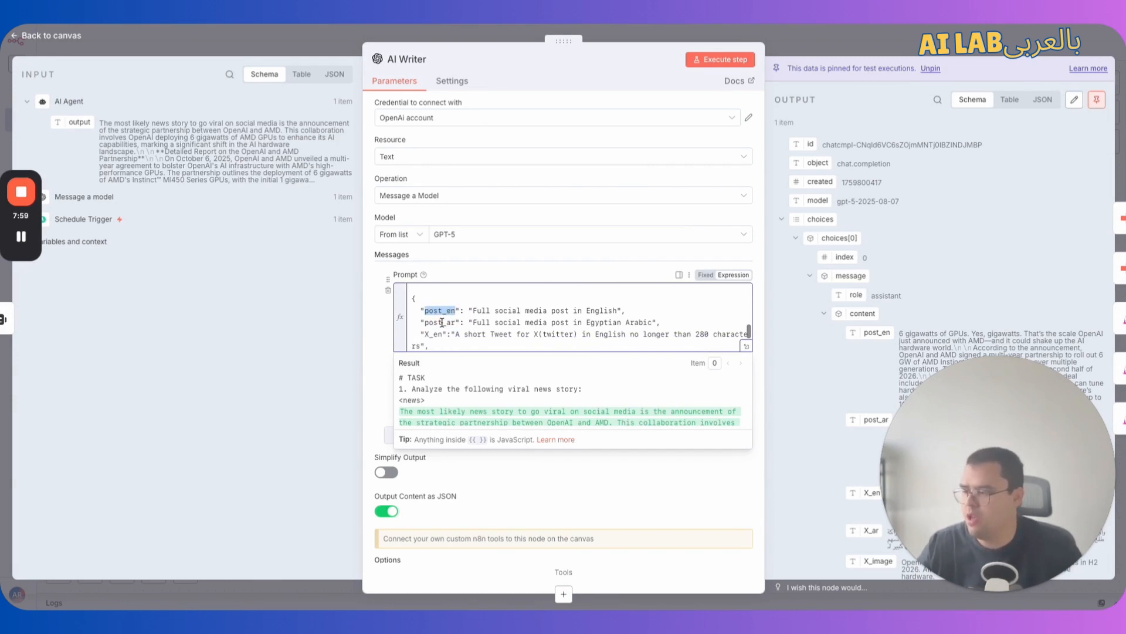
double_click(443, 322)
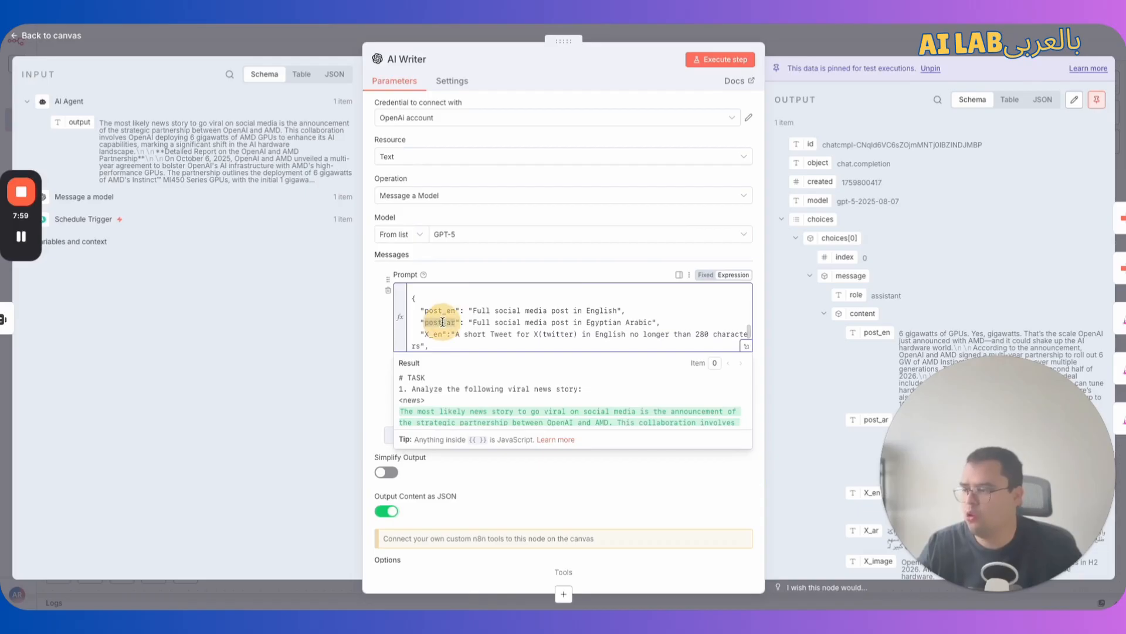
double_click(601, 322)
scroll(464, 333, down, 1)
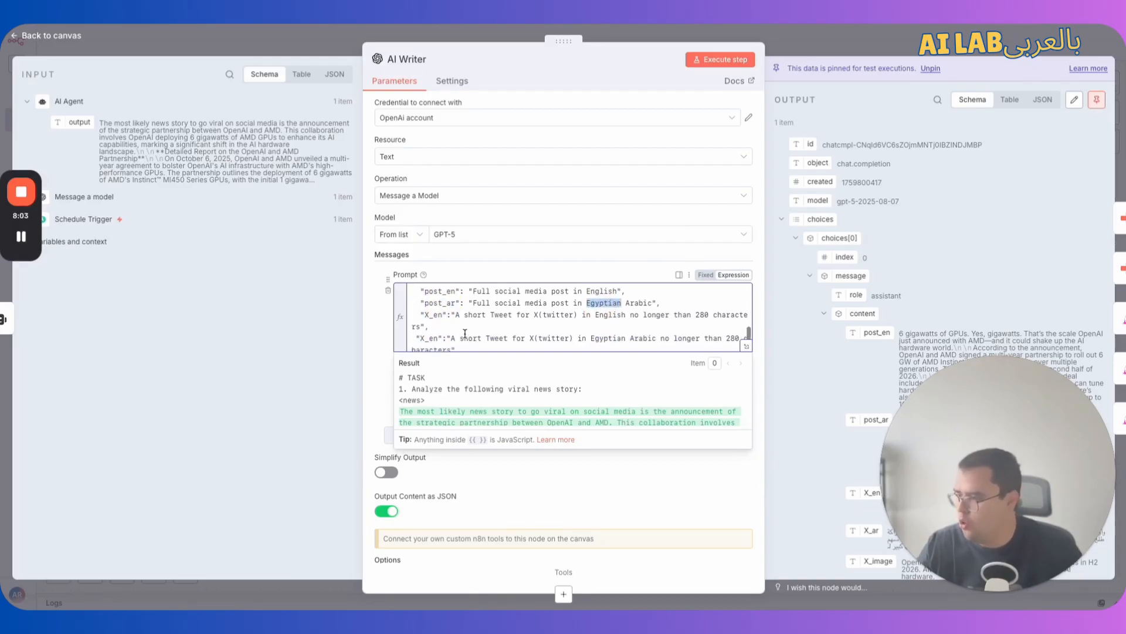
- Review the short tweet fields X_en and X_image in the AI Writer prompt's JSON format, including their character limits
double_click(433, 315)
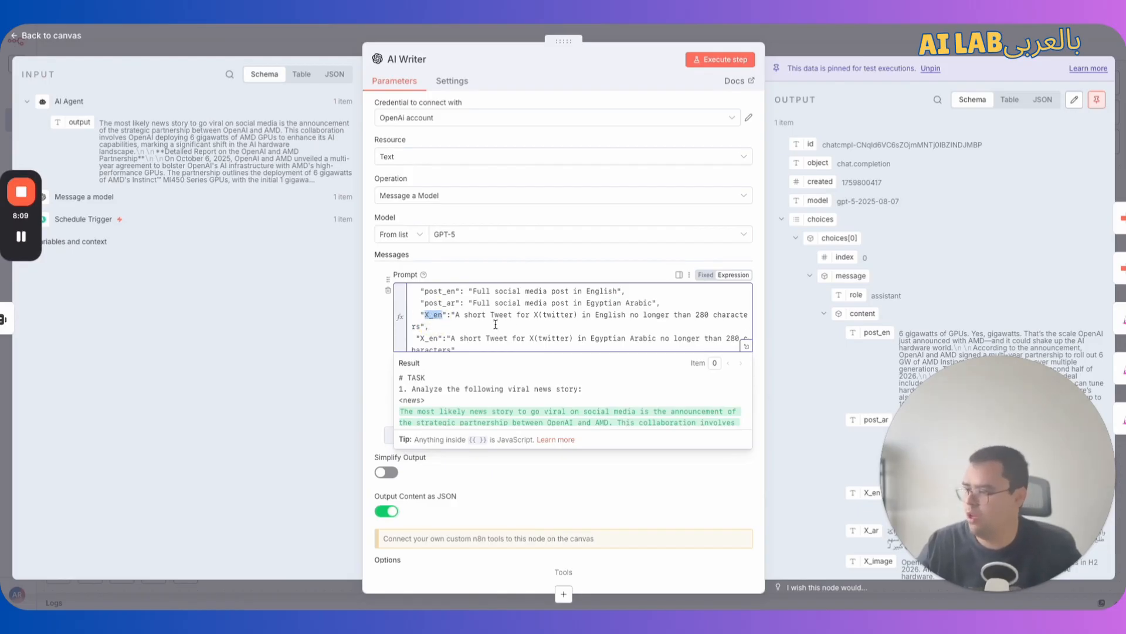
double_click(702, 315)
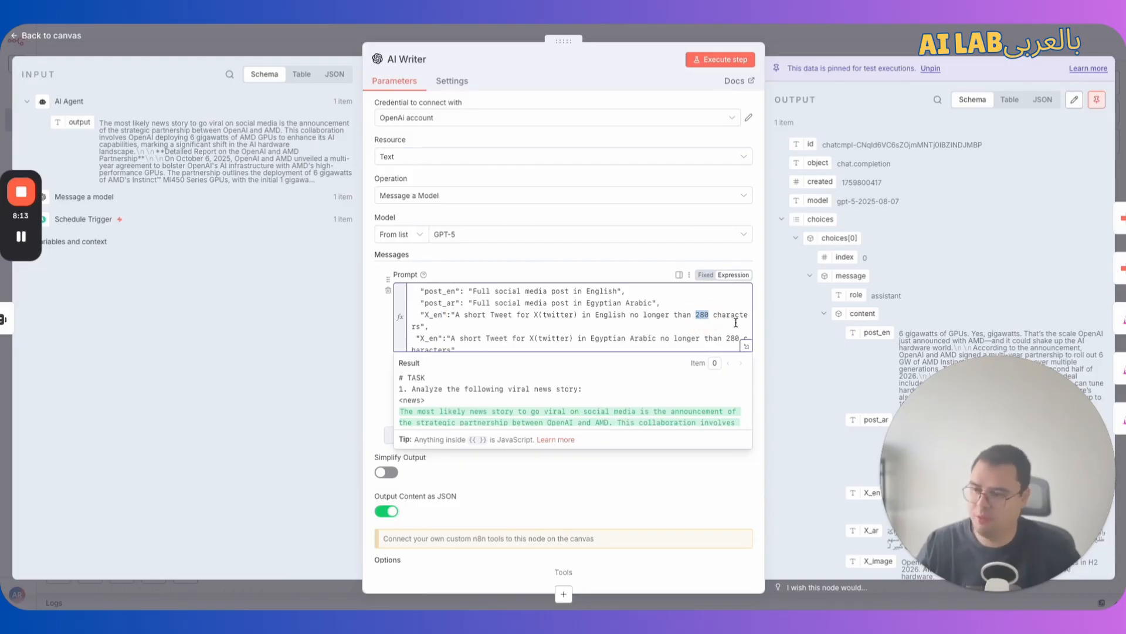
scroll(703, 326, down, 3)
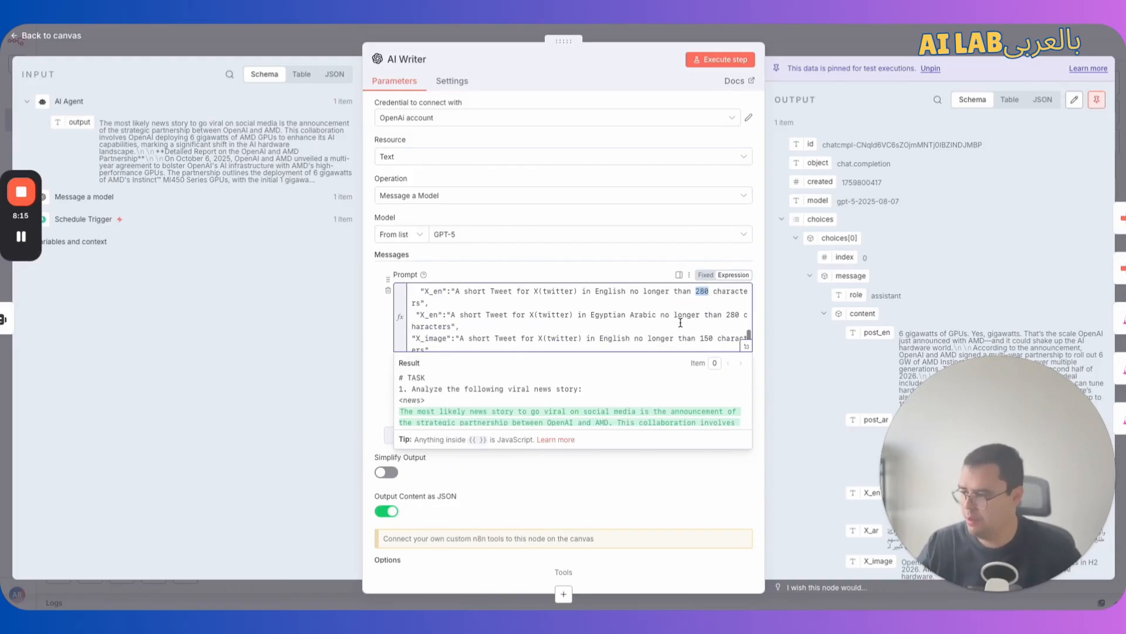
double_click(431, 329)
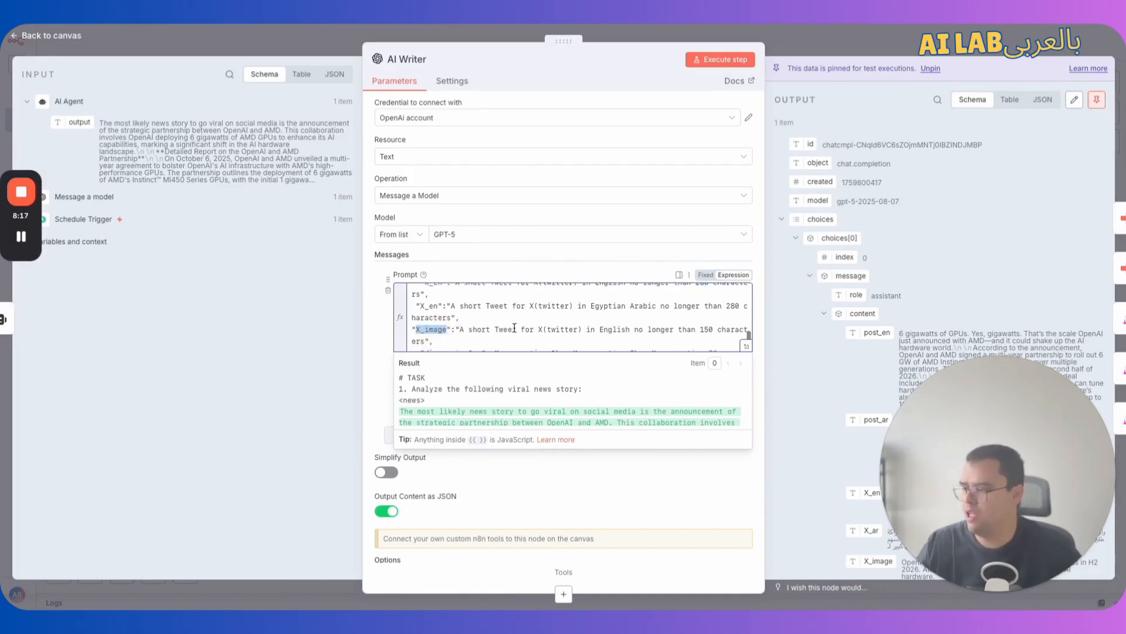
click(609, 331)
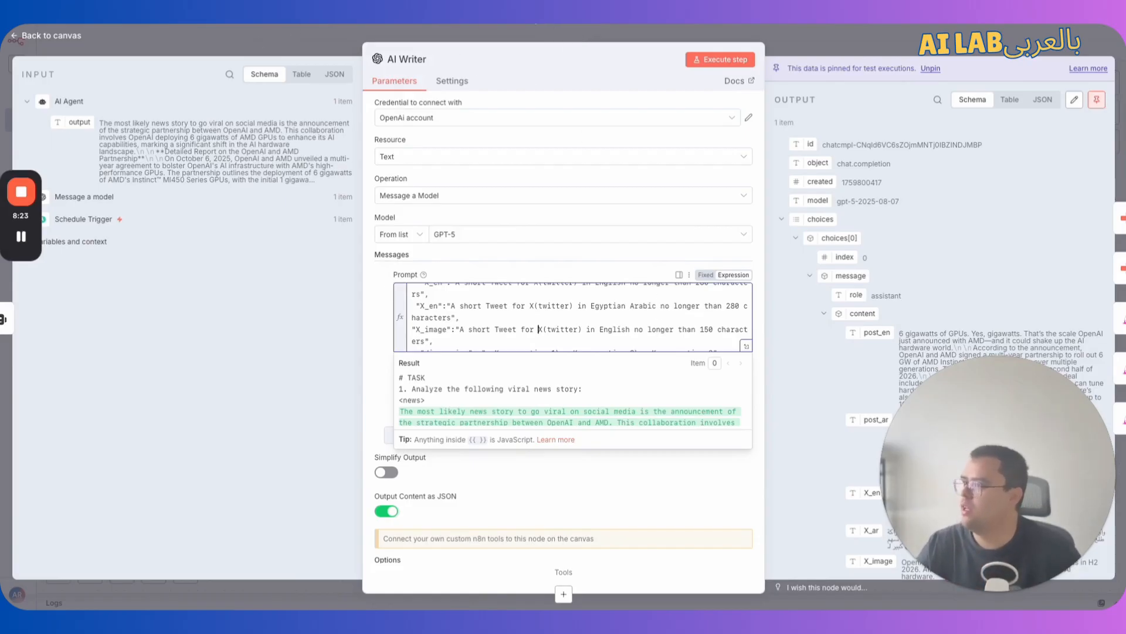
- View the blank tweet template image in Google Drive and return to the AI Writer node
key(ctrl+Tab)
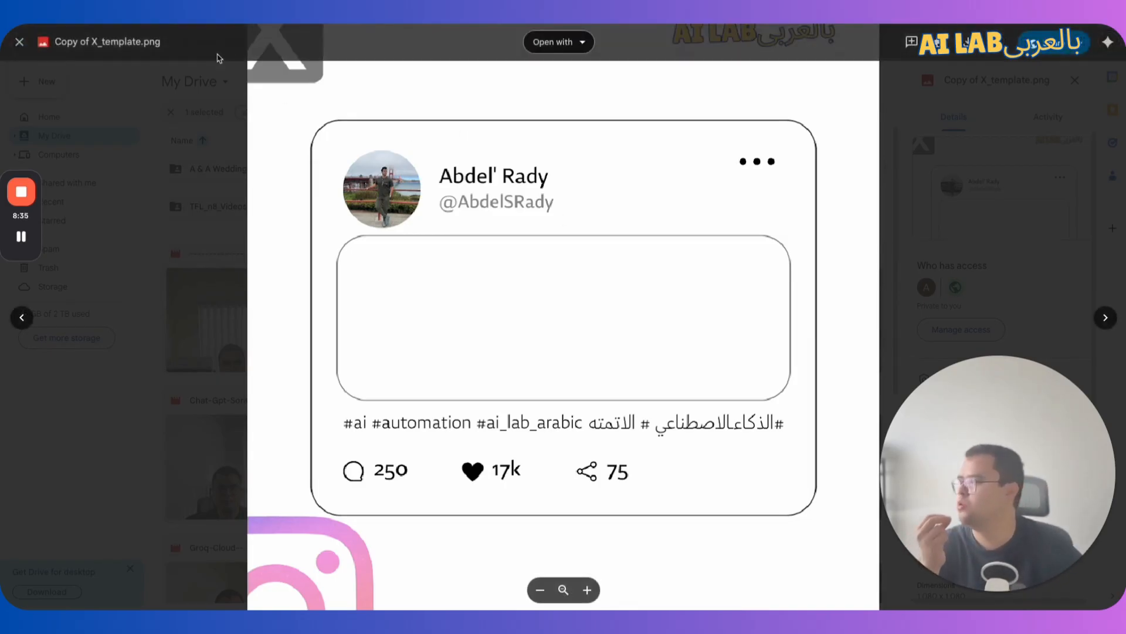
key(ctrl+Tab)
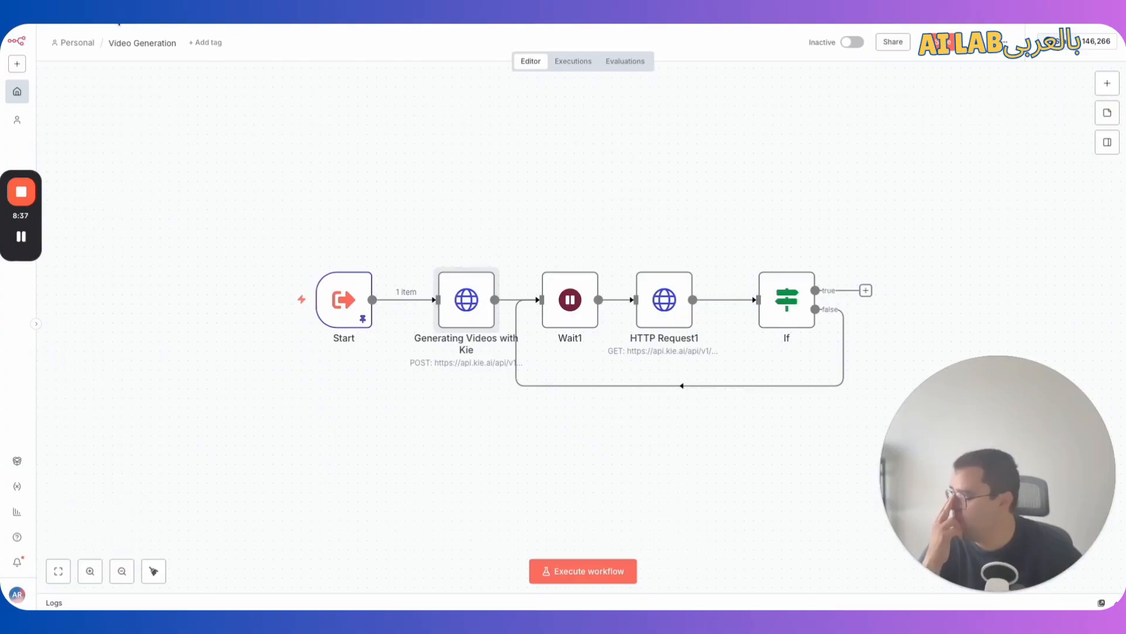
key(ctrl+Tab)
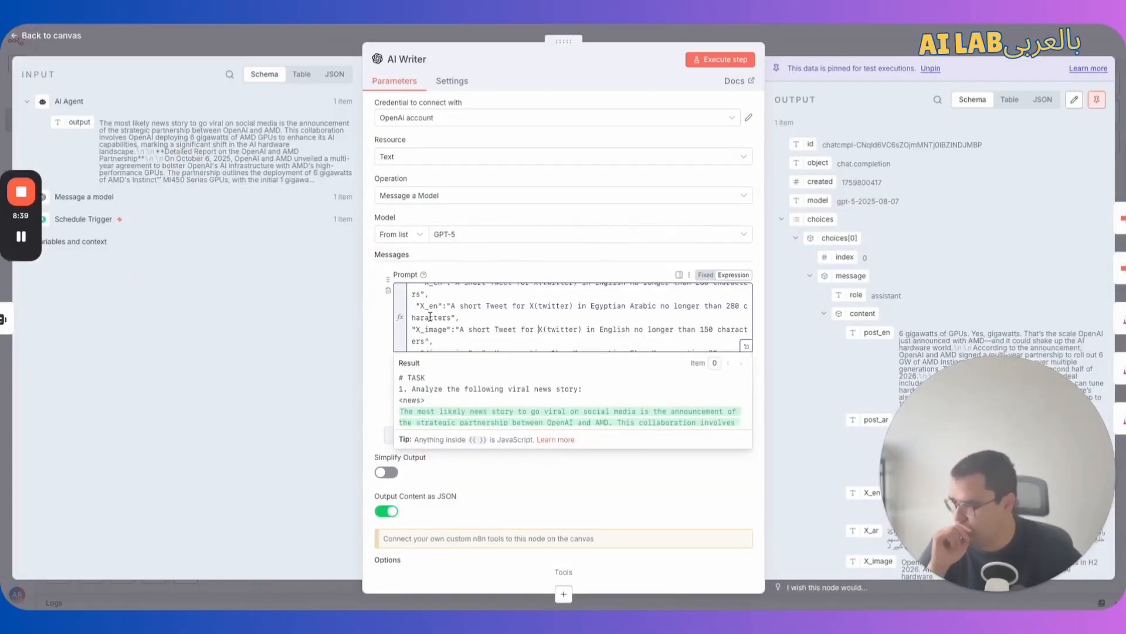
- Review the discussion and hashtags fields at the end of the AI Writer prompt's JSON format, and return to the canvas
scroll(430, 317, down, 2)
click(455, 321)
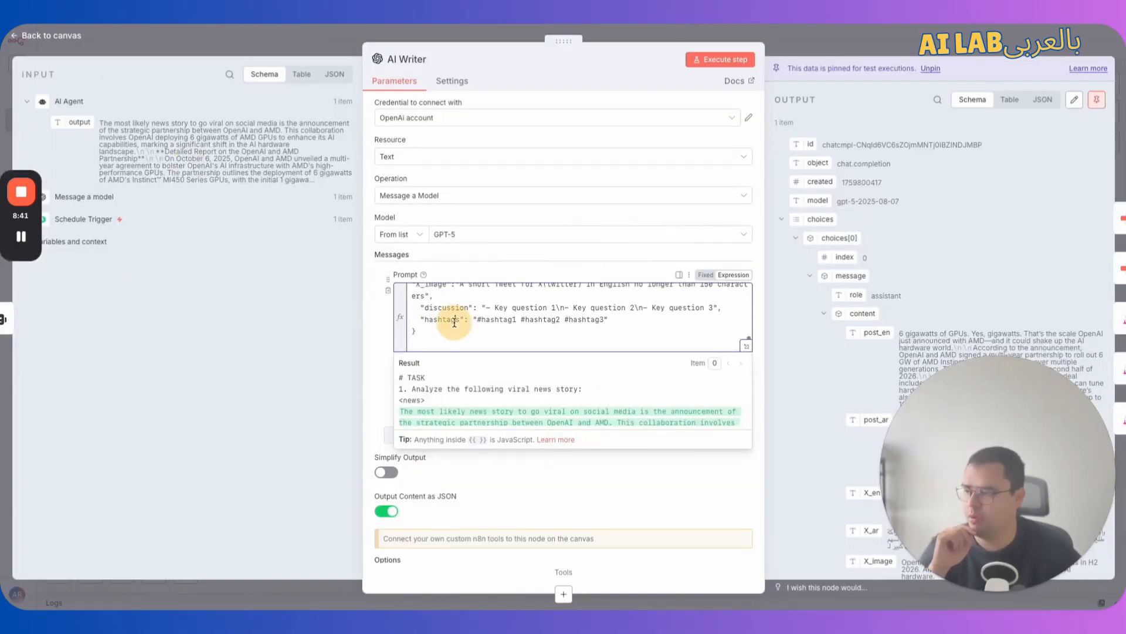
click(451, 309)
double_click(451, 309)
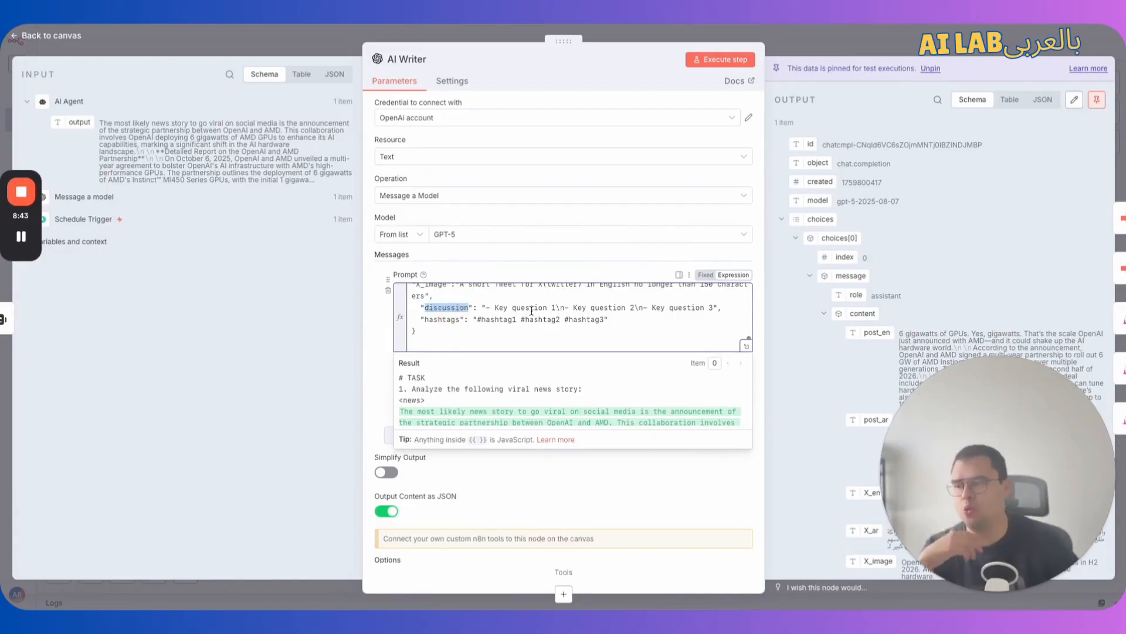
scroll(533, 307, up, 1)
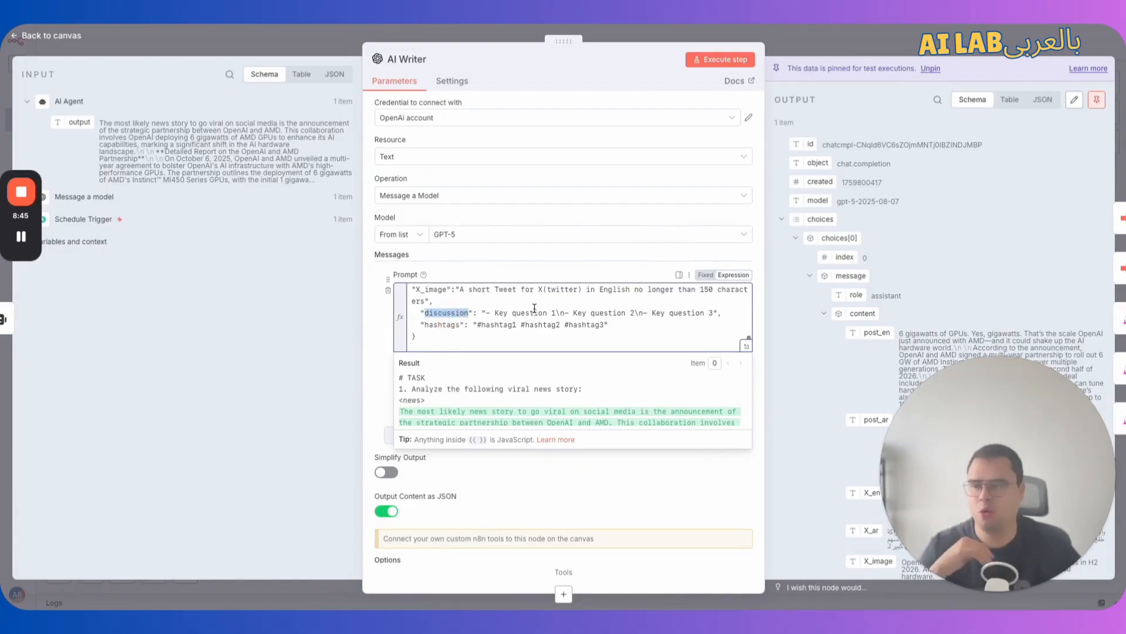
click(519, 275)
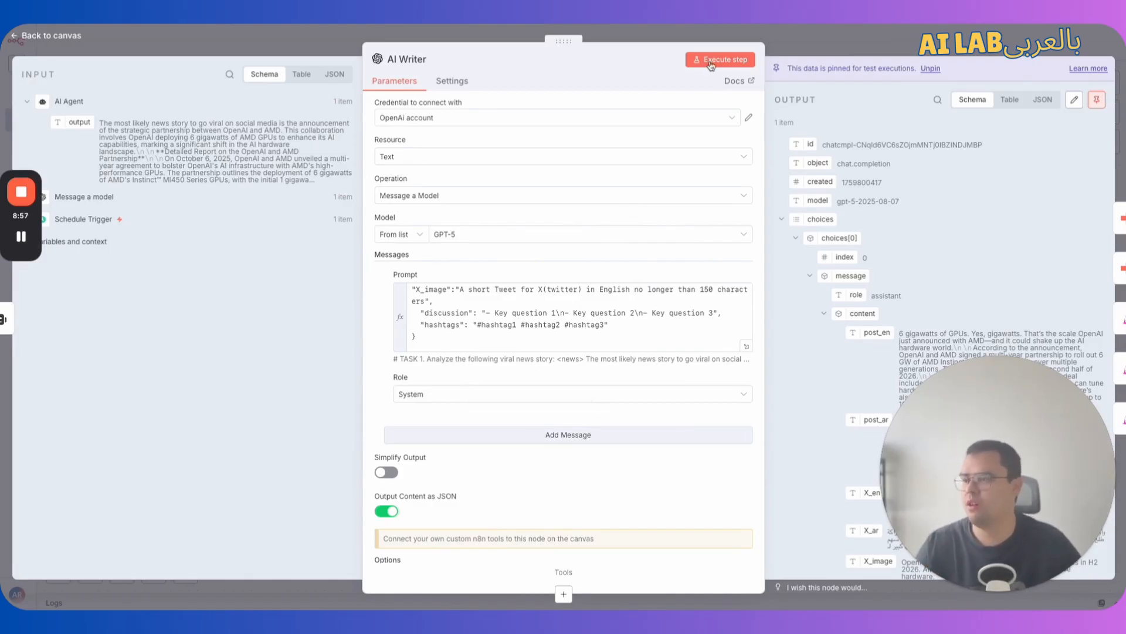
click(780, 38)
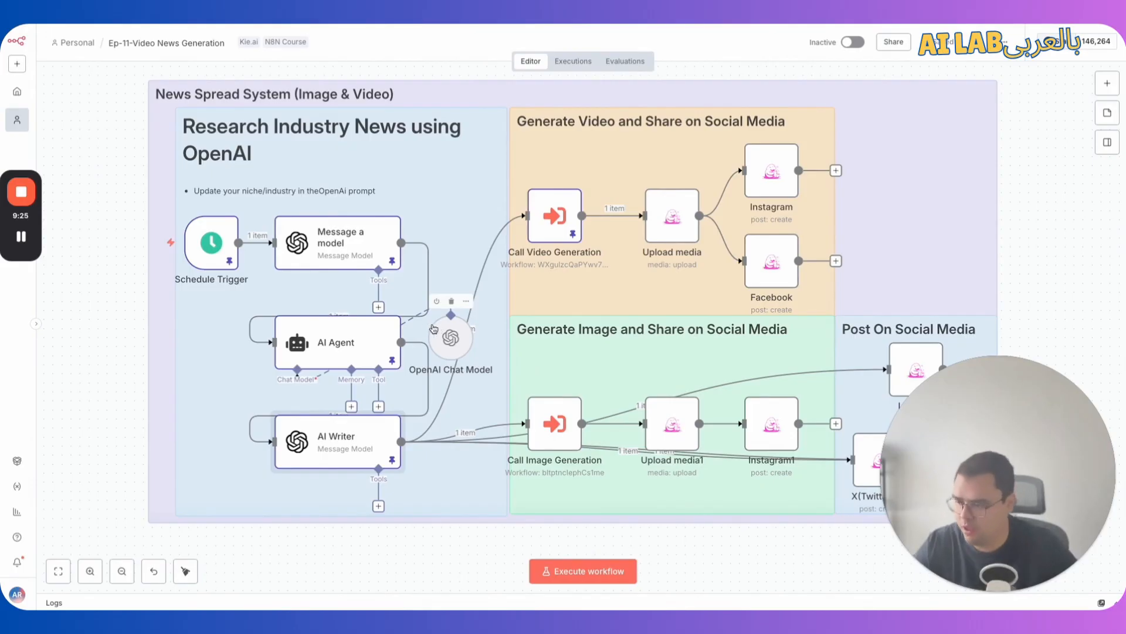
- Open the Image Generation sub-workflow from the Call Image Generation node, glance at Kie.ai's Veo 3 API documentation, and return to the sub-workflow
click(546, 429)
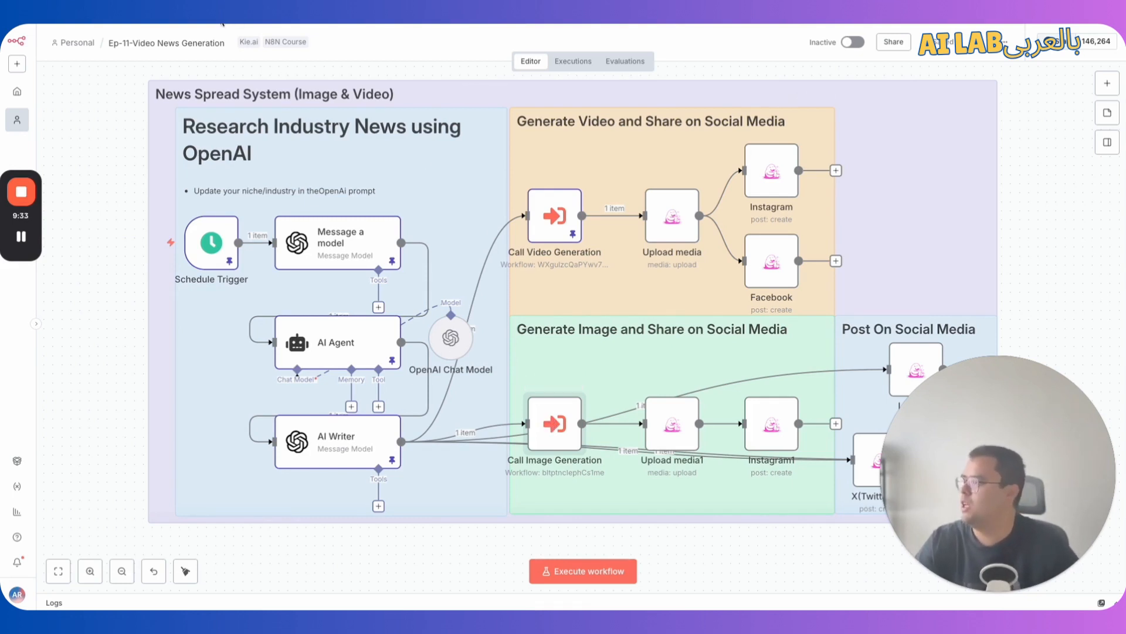
scroll(516, 399, down, 2)
scroll(516, 399, right, 2)
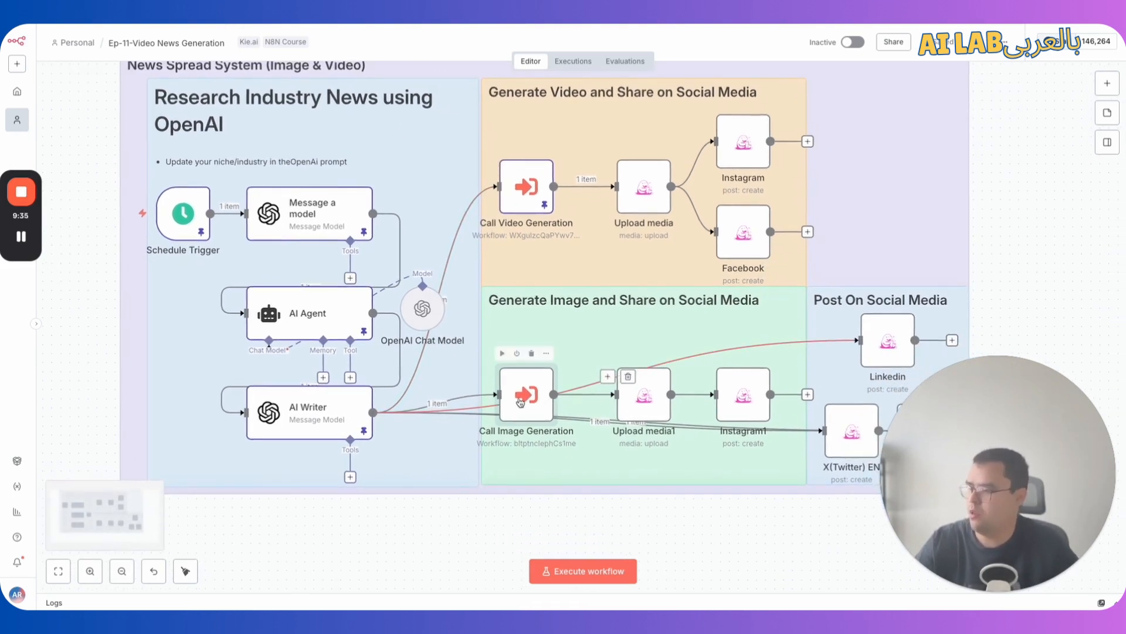
double_click(520, 402)
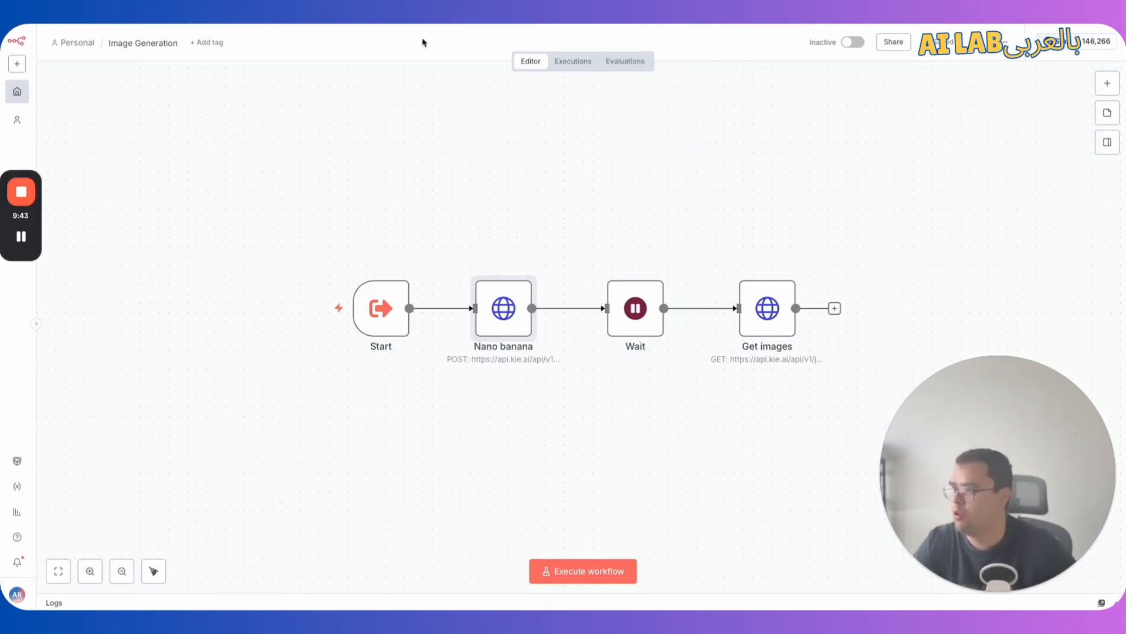
key(alt+Tab)
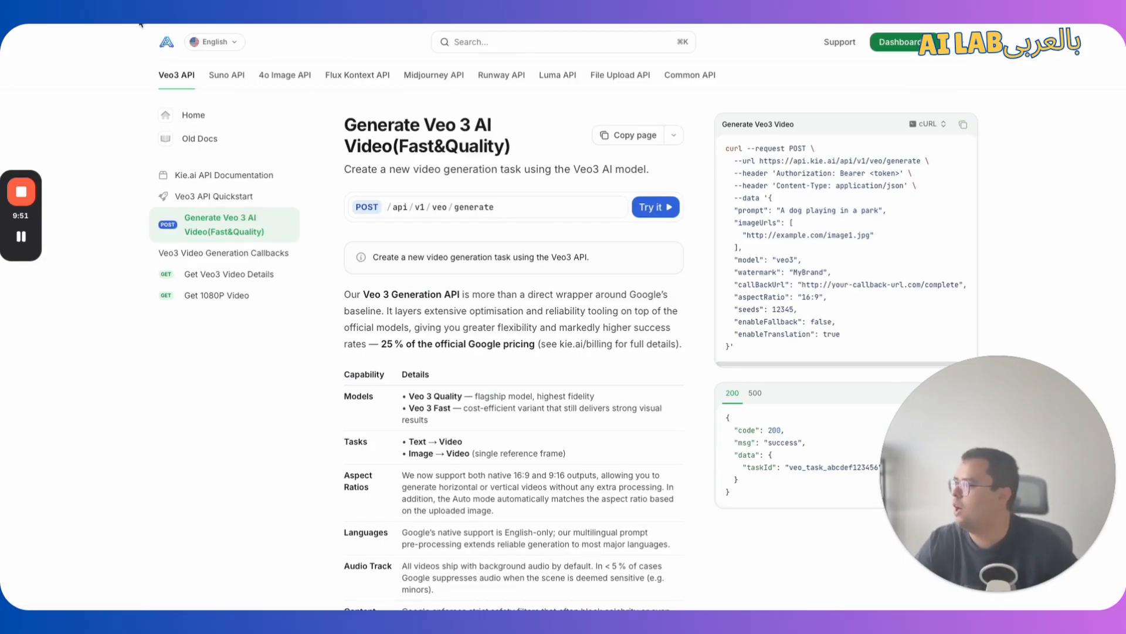
click(94, 24)
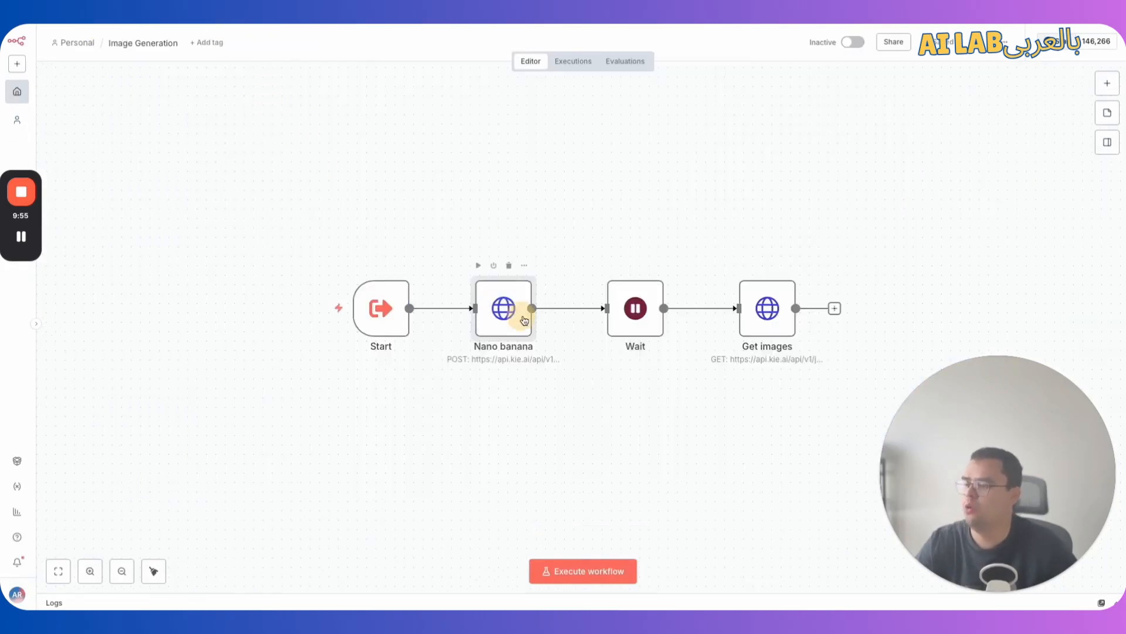
- Open the Nano banana node's request settings and view the tweet template image in Google Drive that it edits
double_click(524, 320)
scroll(492, 480, down, 2)
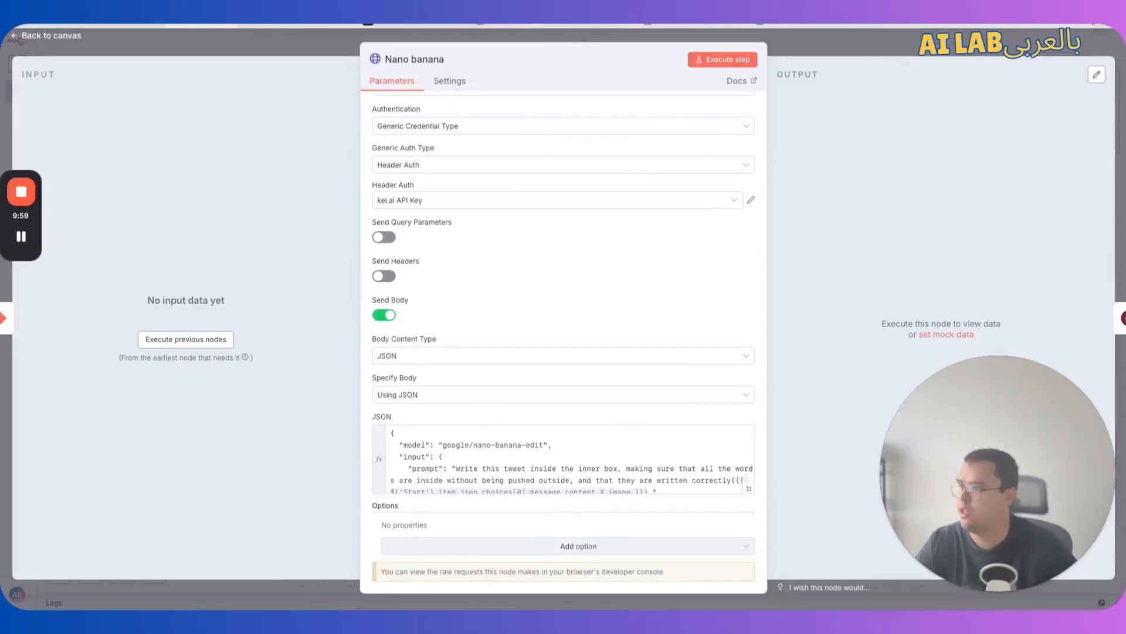
click(492, 32)
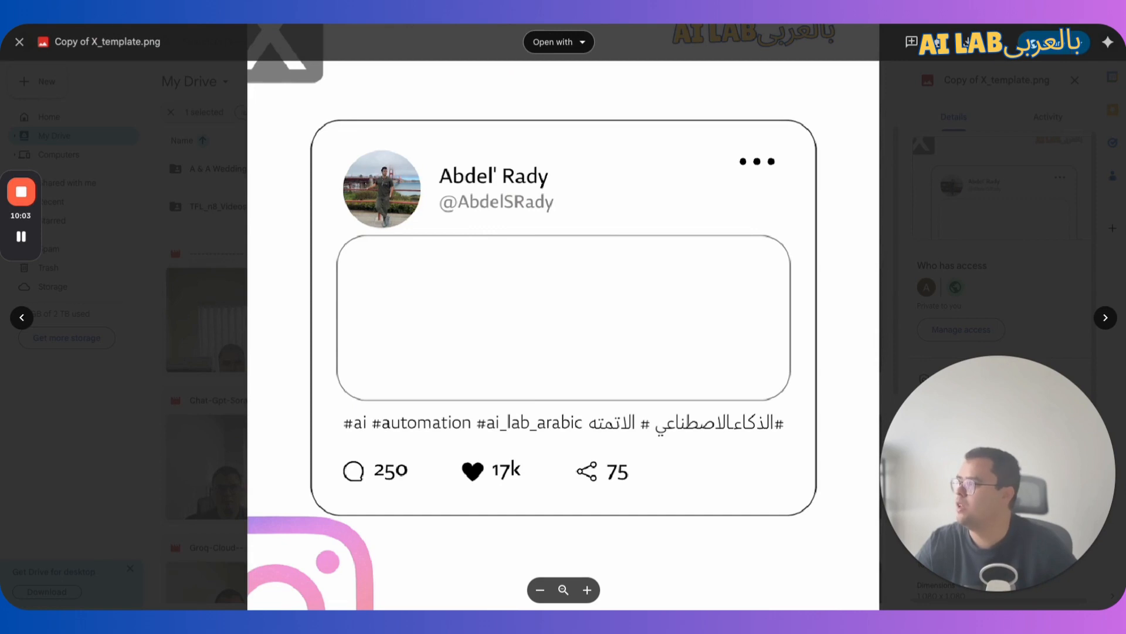
key(ctrl+Tab)
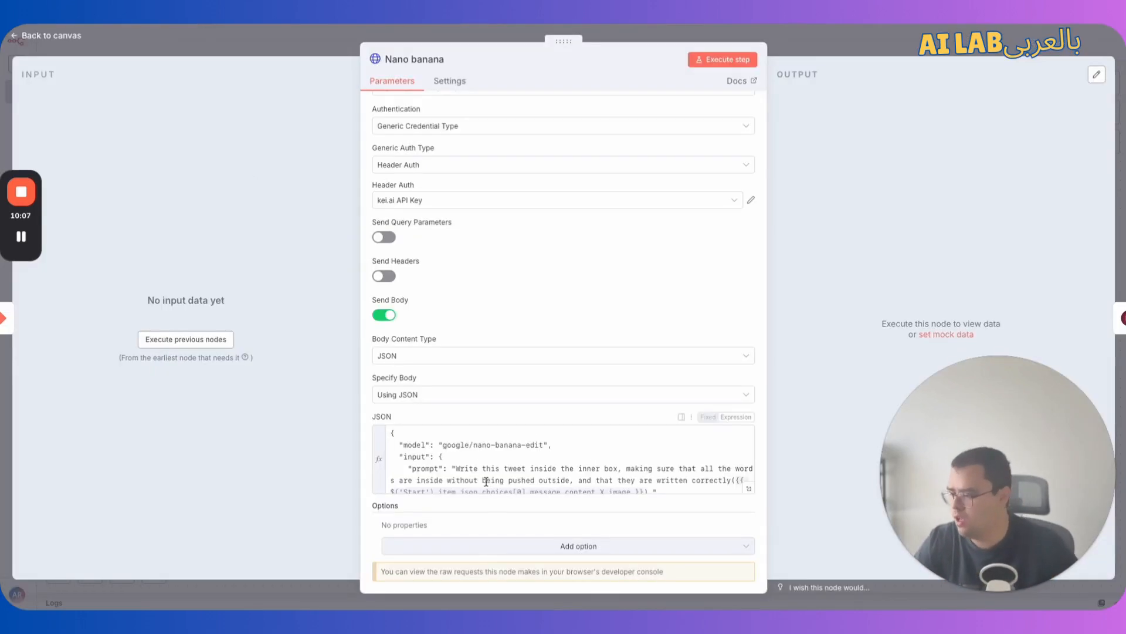
- Review the Nano banana node's JSON body, covering its prompt, template image URL, output format and model, and return to the canvas
scroll(486, 481, down, 1)
scroll(486, 472, up, 1)
drag(465, 440, 556, 442)
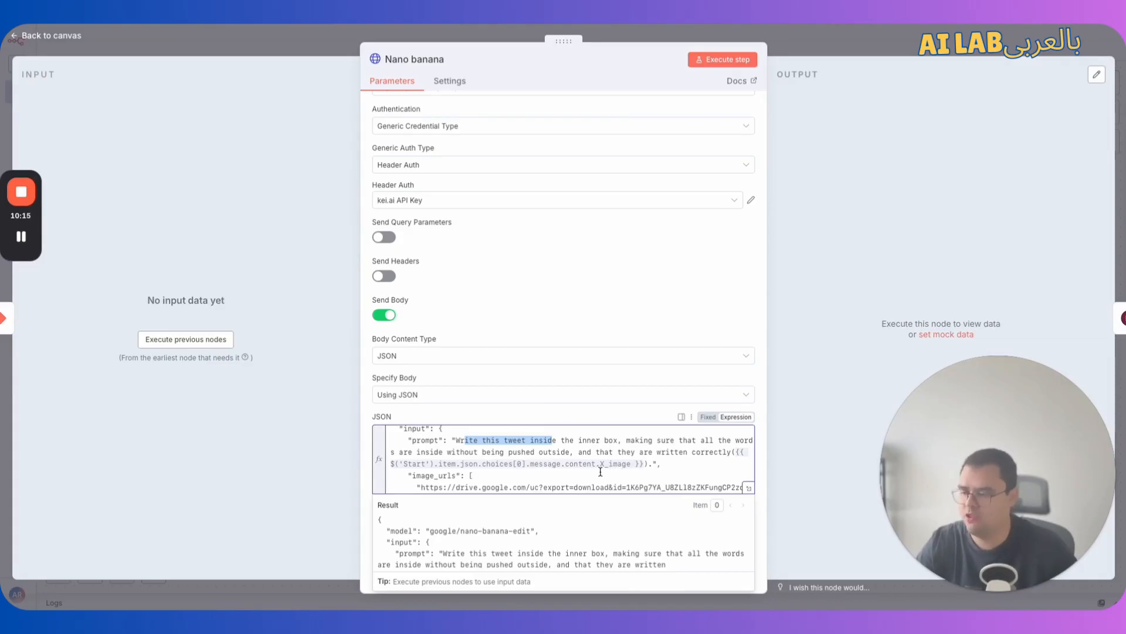
scroll(601, 471, down, 1)
drag(443, 455, 568, 452)
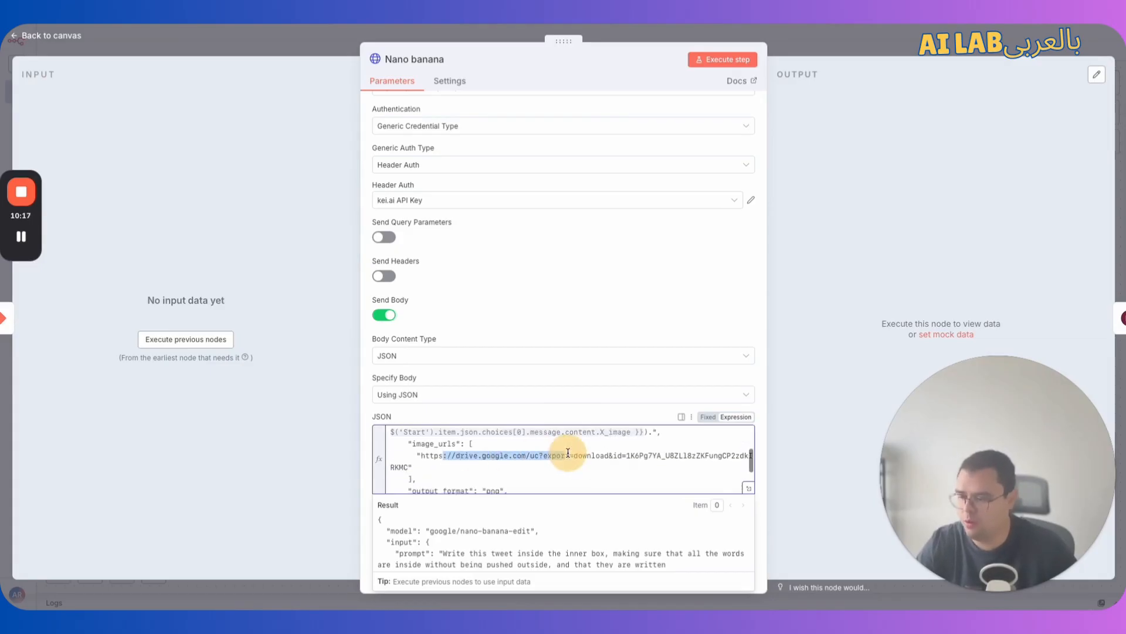
scroll(526, 469, down, 2)
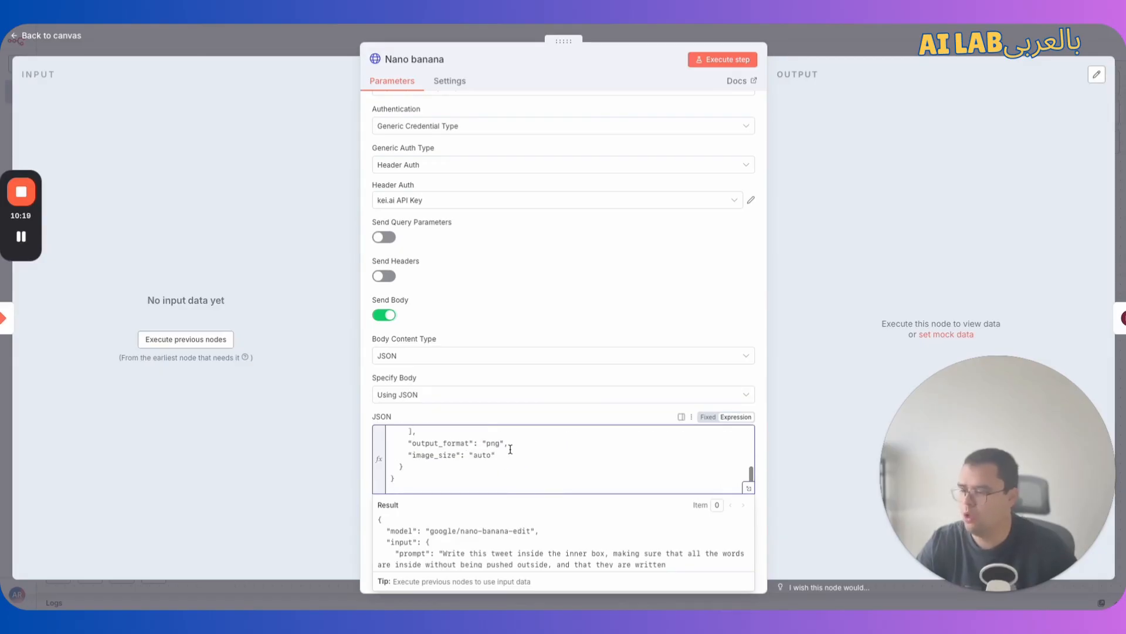
scroll(509, 449, up, 3)
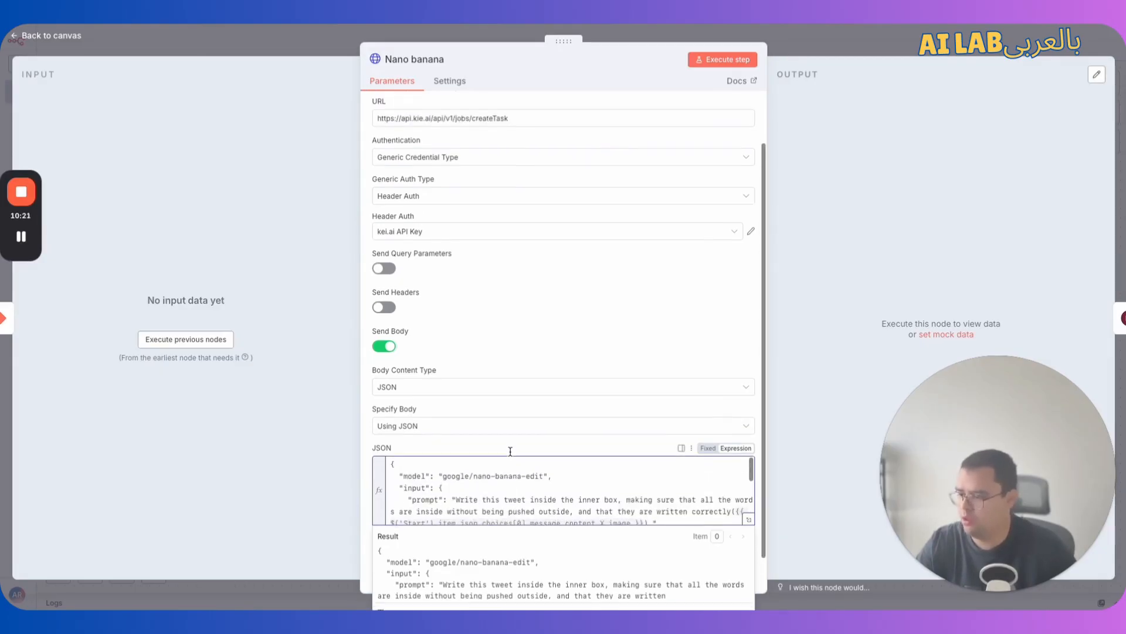
scroll(508, 463, up, 1)
drag(482, 479, 527, 480)
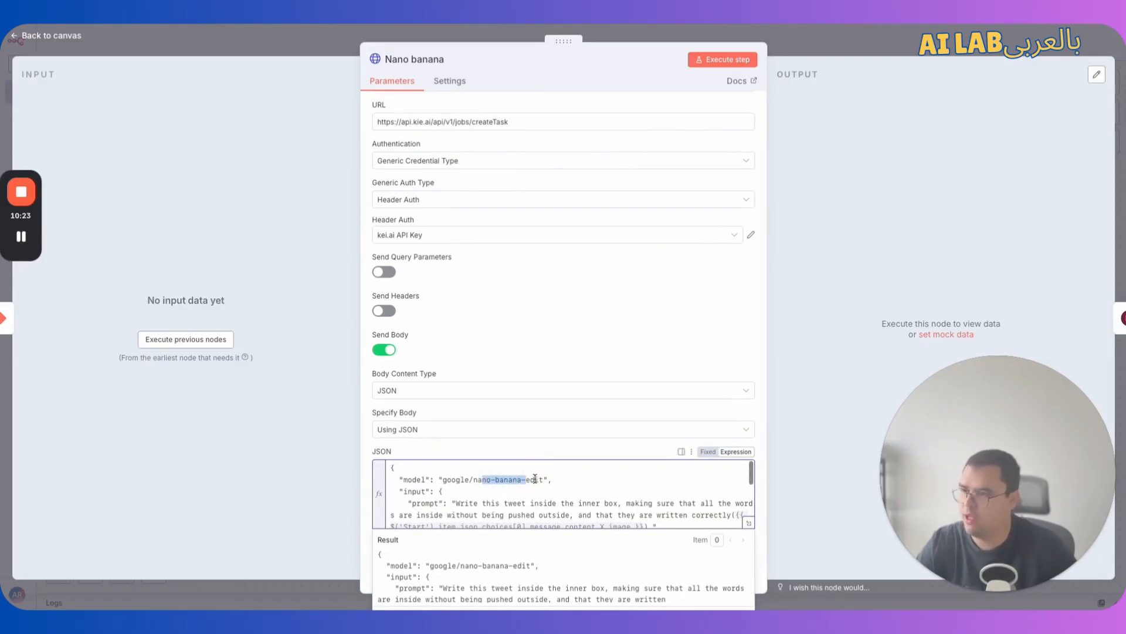
click(773, 42)
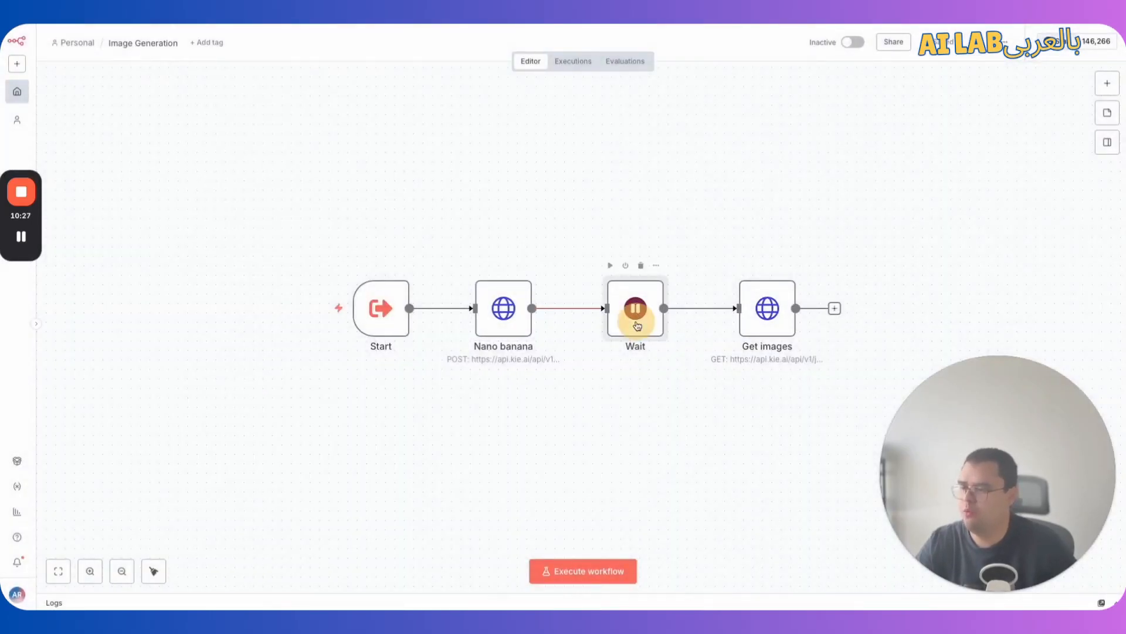
- Review the settings of the Wait and Get images nodes in the Image Generation sub-workflow, and return to the main Video News Generation workflow
double_click(643, 322)
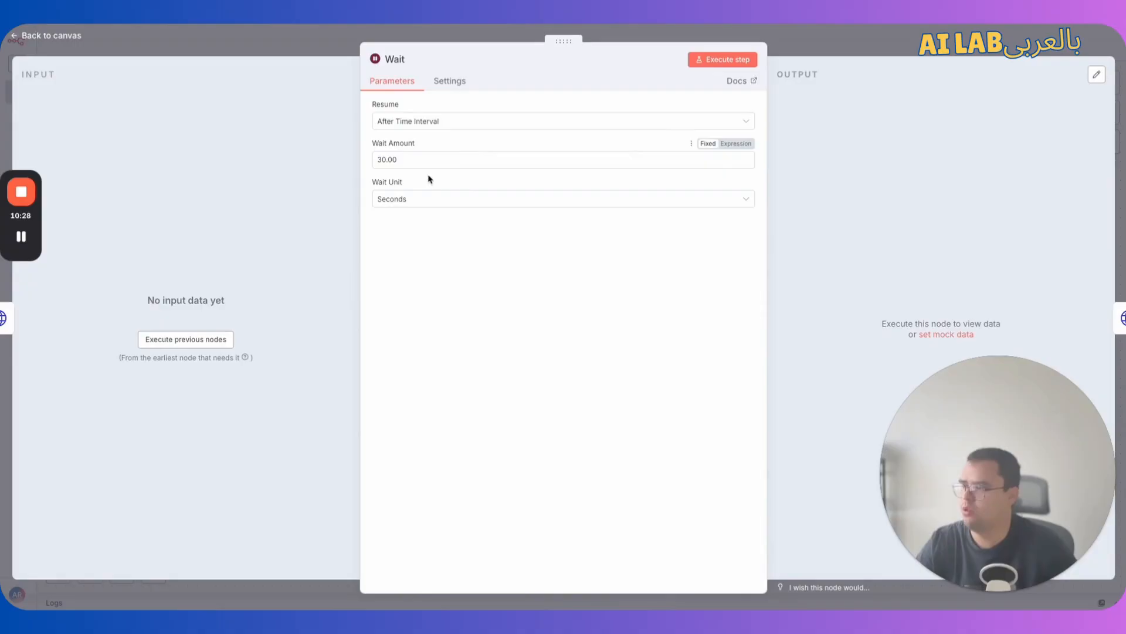
click(824, 42)
click(780, 315)
double_click(780, 314)
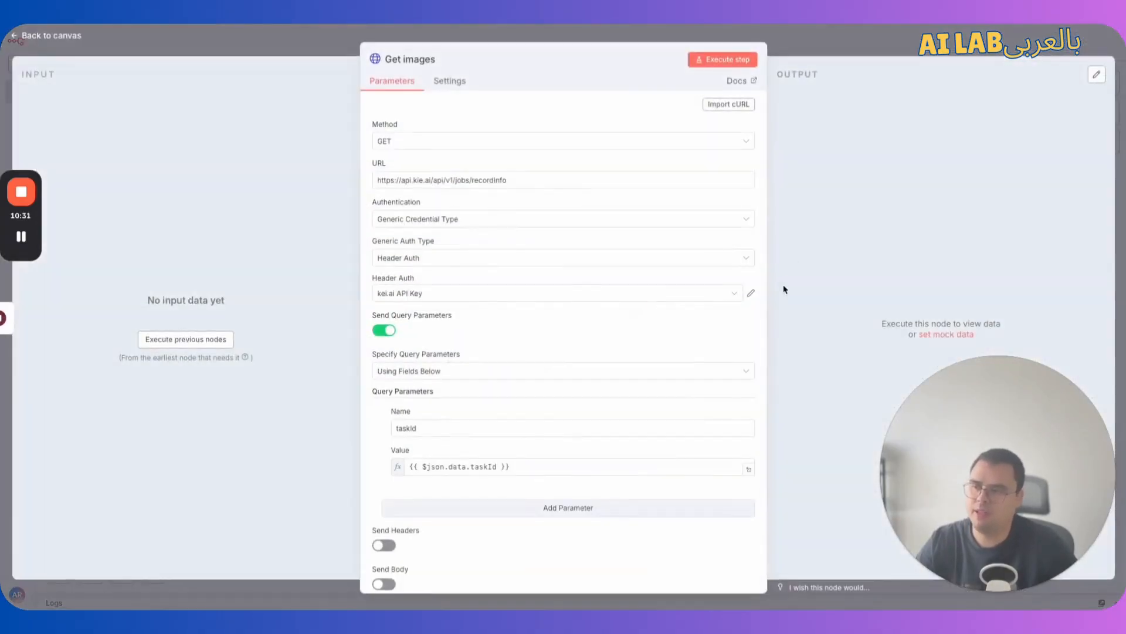
click(684, 36)
key(ctrl+Tab)
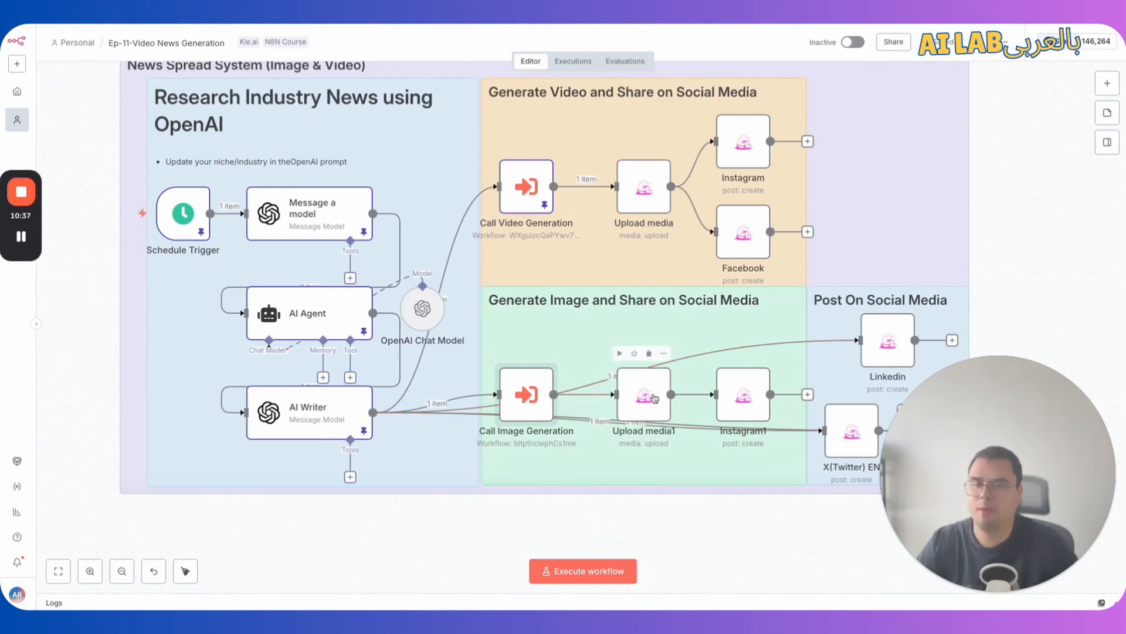
- Look up the Blotato node's available actions in the node library, and review the media upload settings of the Upload media1 node
click(1108, 86)
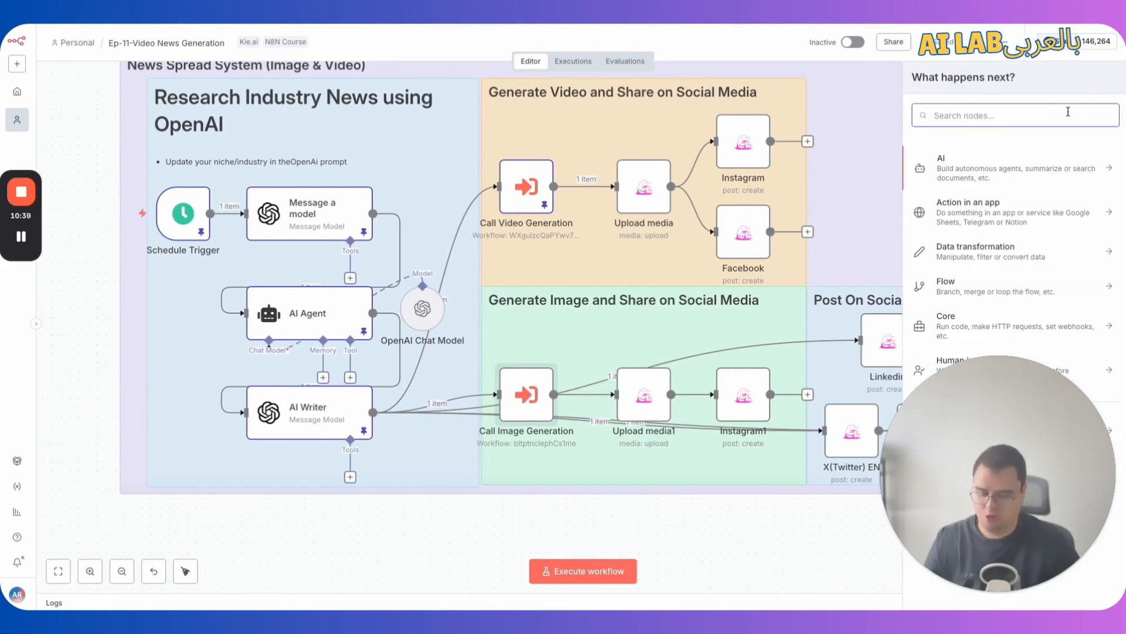
text(bloto)
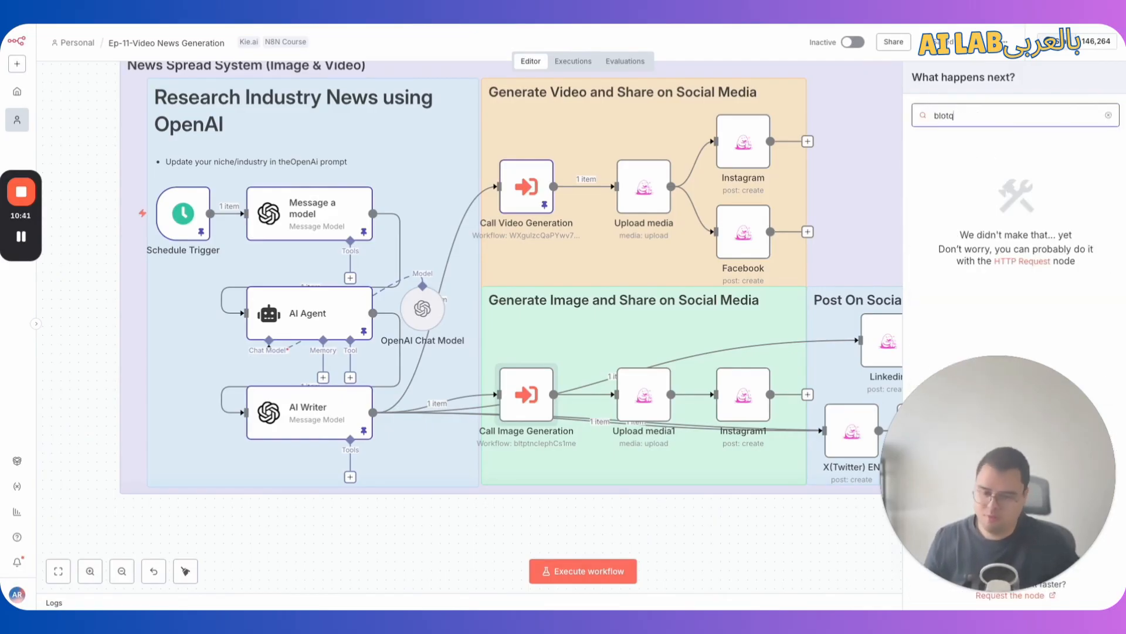
key(BackSpace)
text(a)
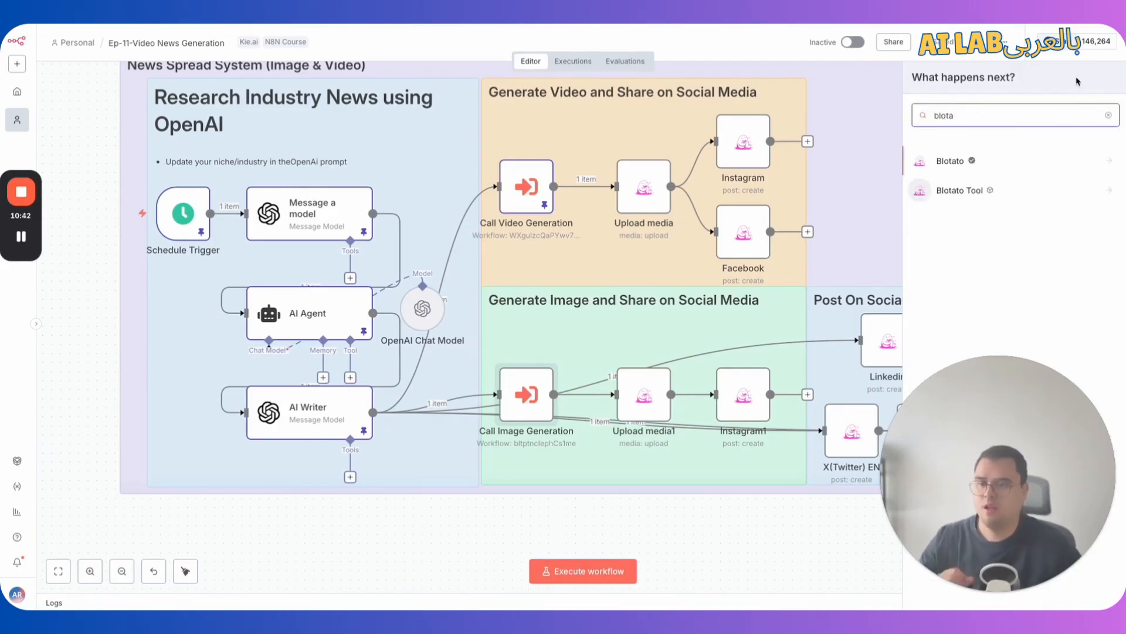
click(1056, 159)
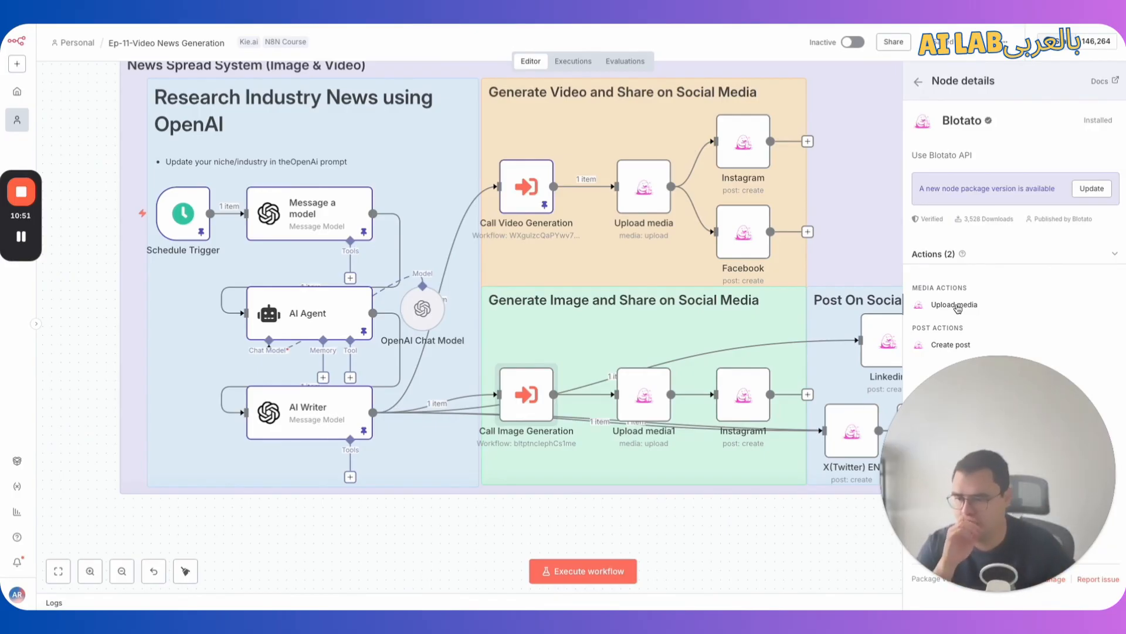
click(851, 249)
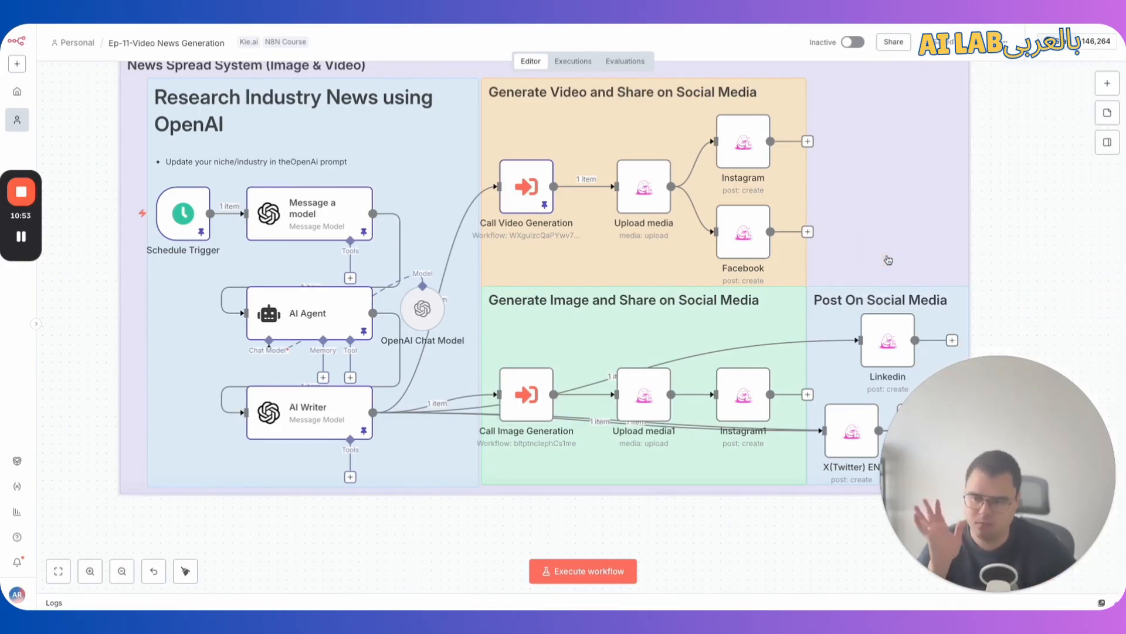
double_click(645, 395)
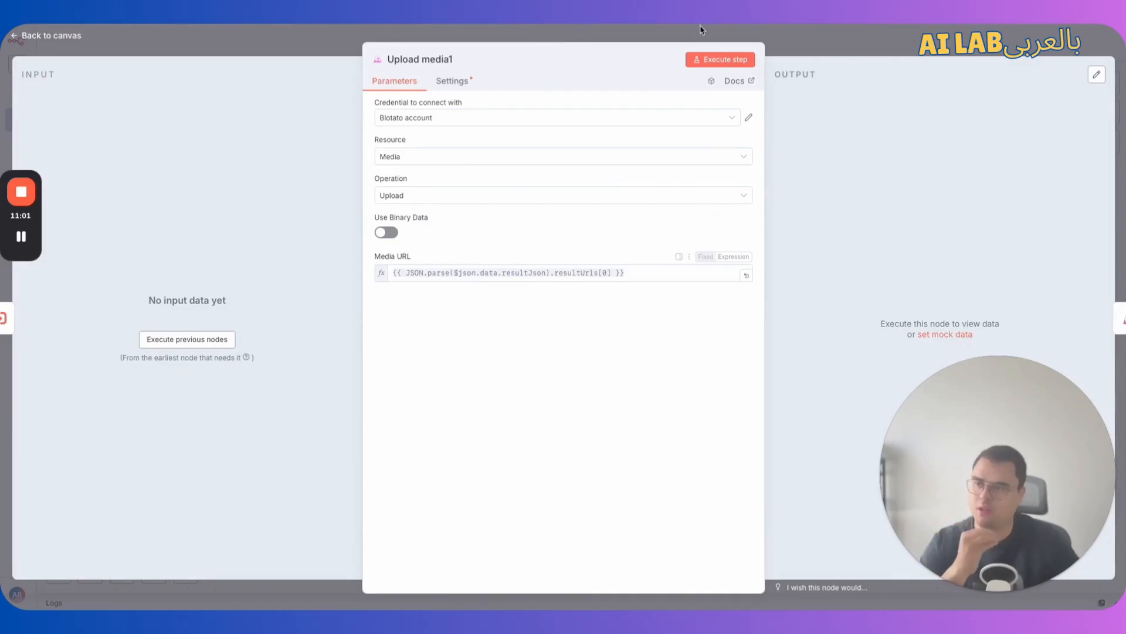
click(880, 47)
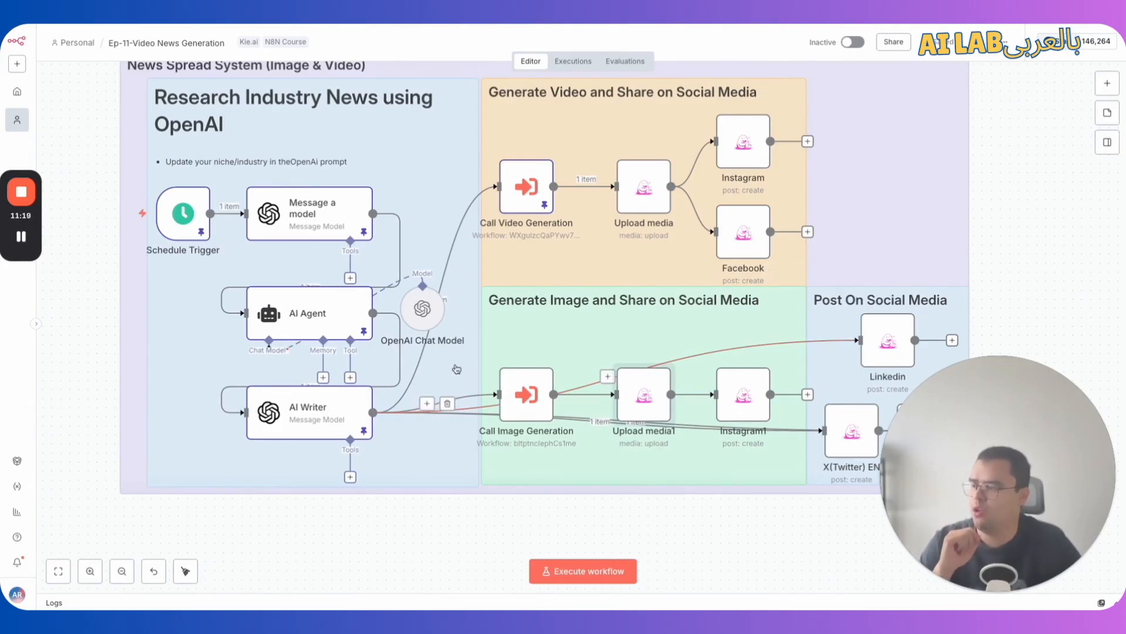
- Open the Call Video Generation node and read the role, instructions and facial expression rules in its Video Prompt input
click(537, 194)
double_click(537, 194)
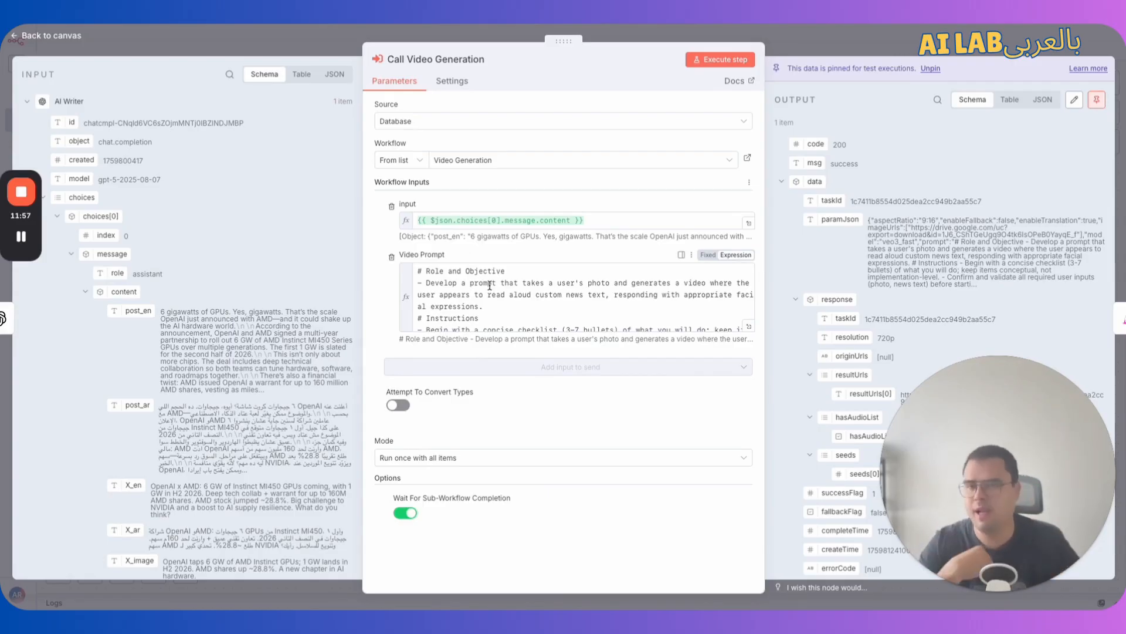
scroll(570, 306, down, 3)
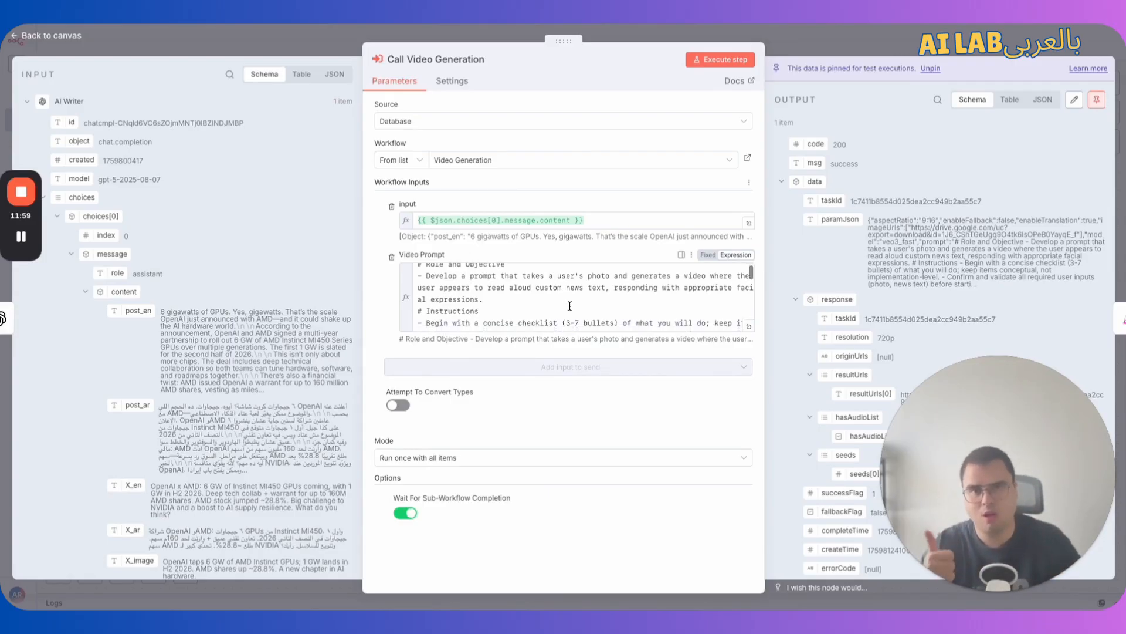
scroll(570, 306, down, 5)
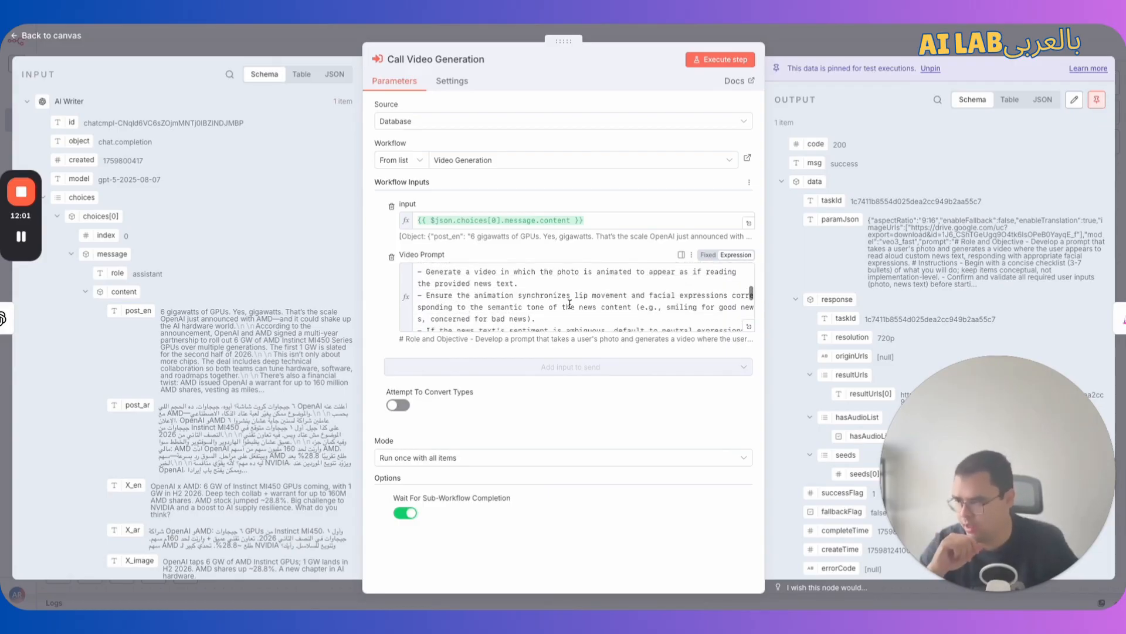
click(520, 295)
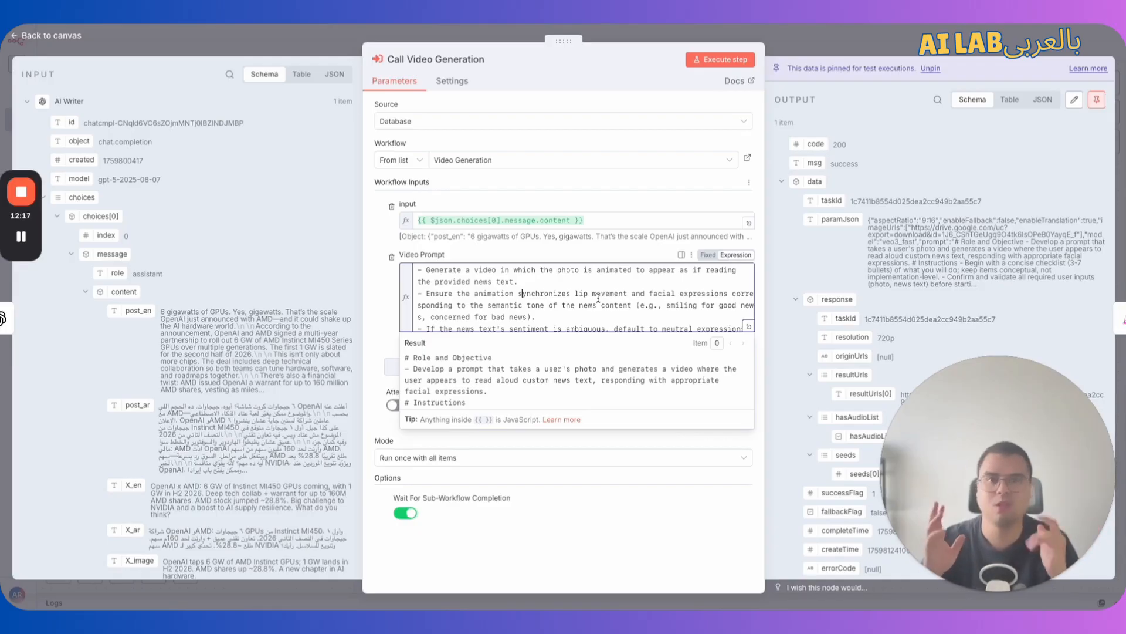
scroll(599, 298, down, 8)
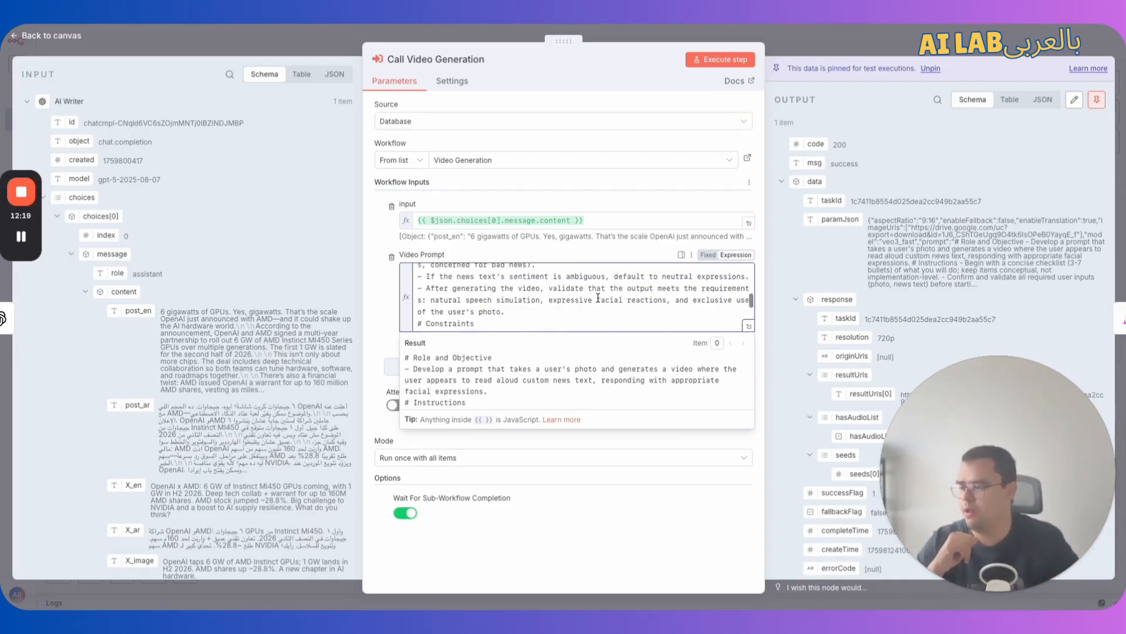
- Check the news text expression at the end of the Video Prompt, and return to the canvas
click(548, 302)
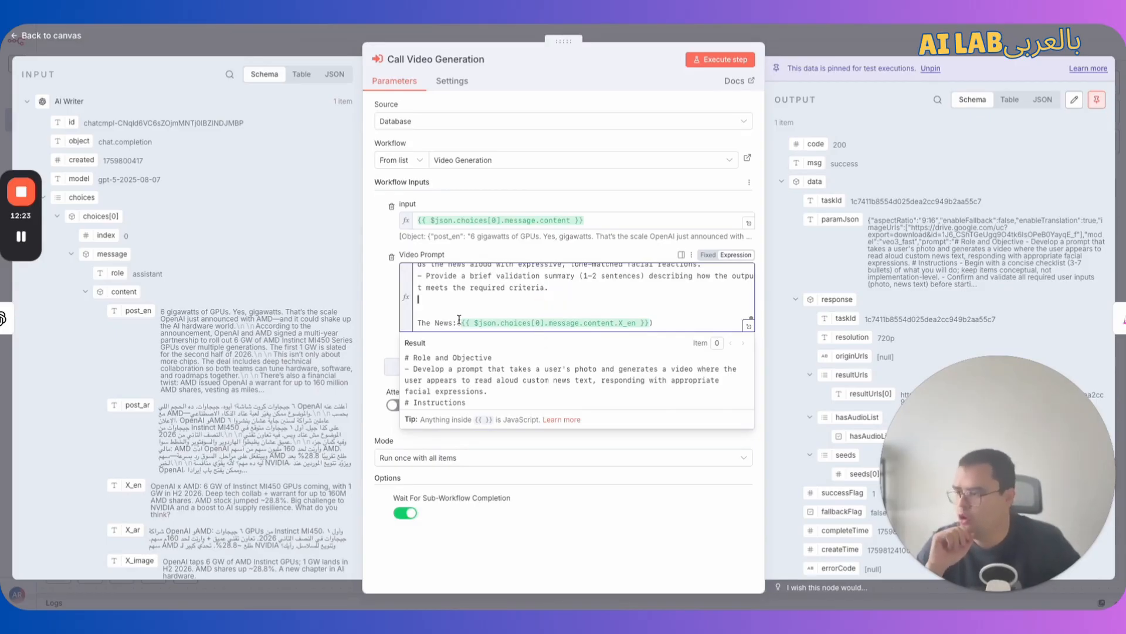
click(645, 321)
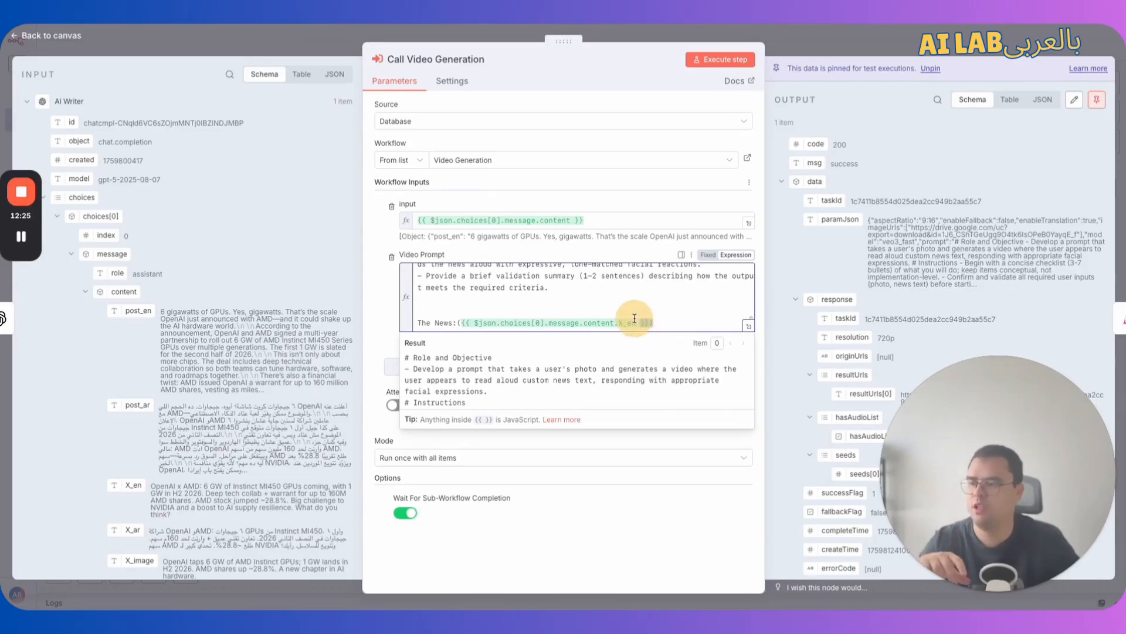
click(659, 310)
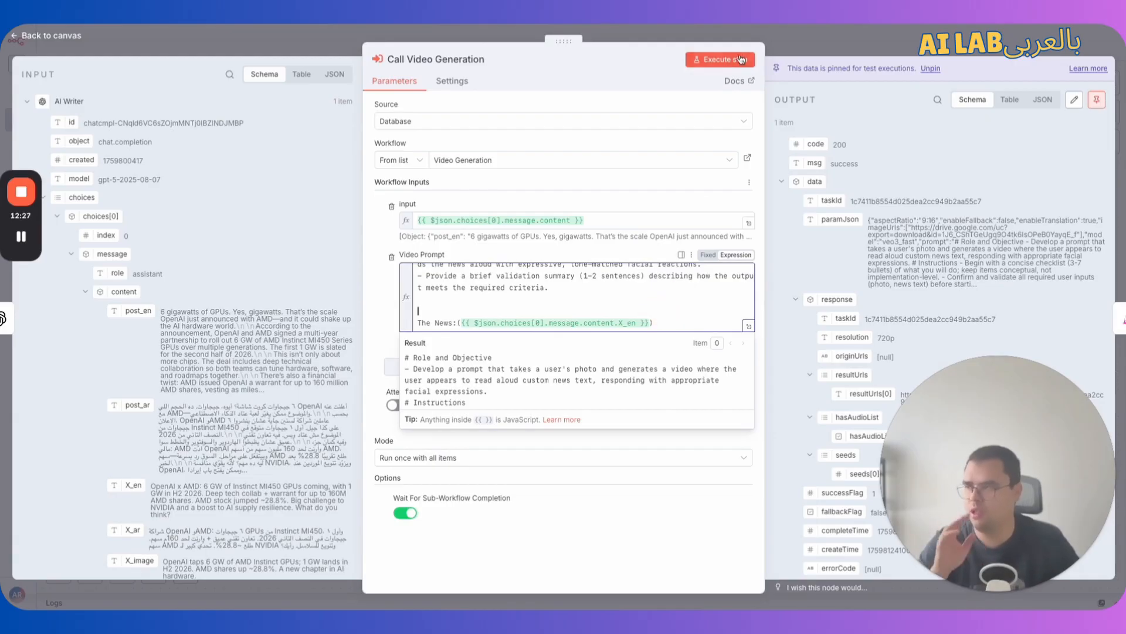
click(792, 46)
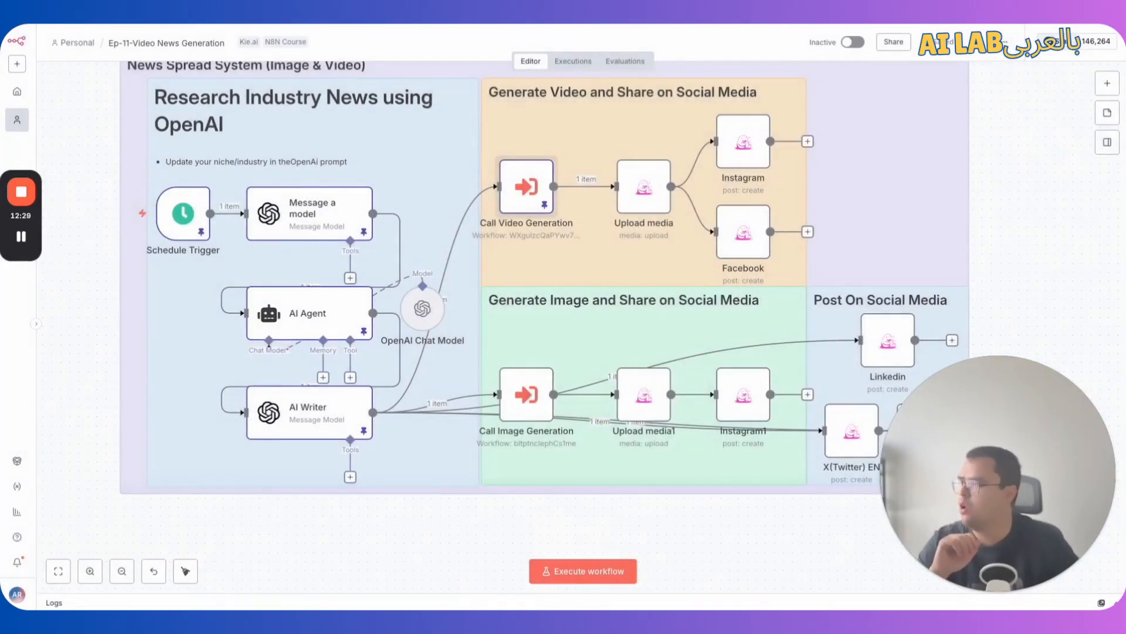
- View the Generating Videos with Kie node's request settings in the Video Generation sub-workflow, and switch to Kie.ai's Veo 3 video generation documentation
key(ctrl+Tab)
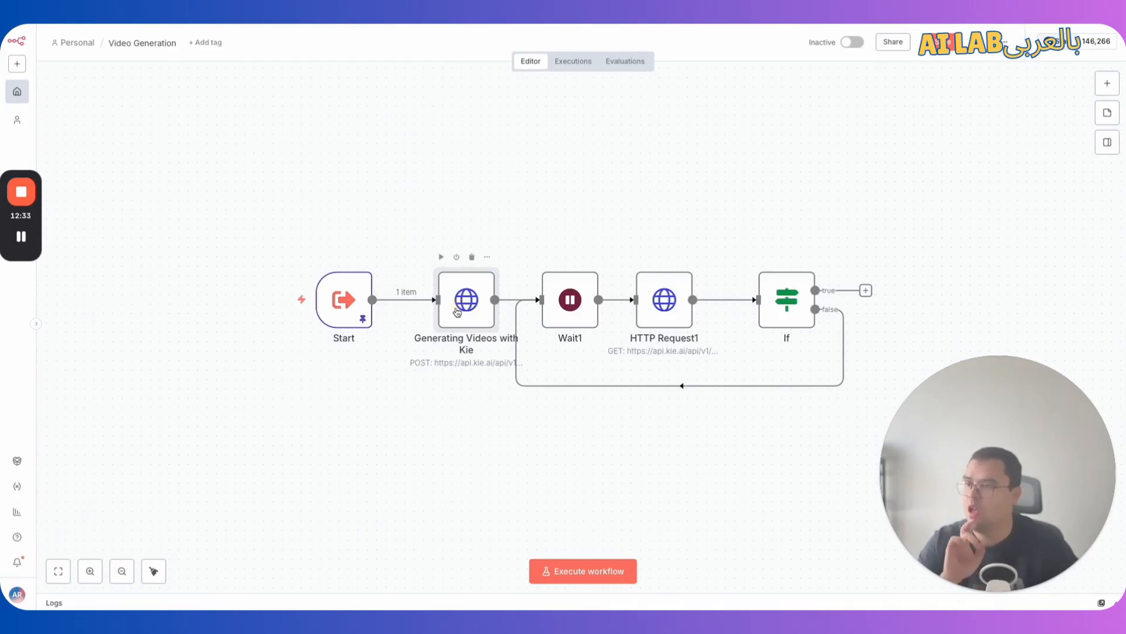
double_click(457, 311)
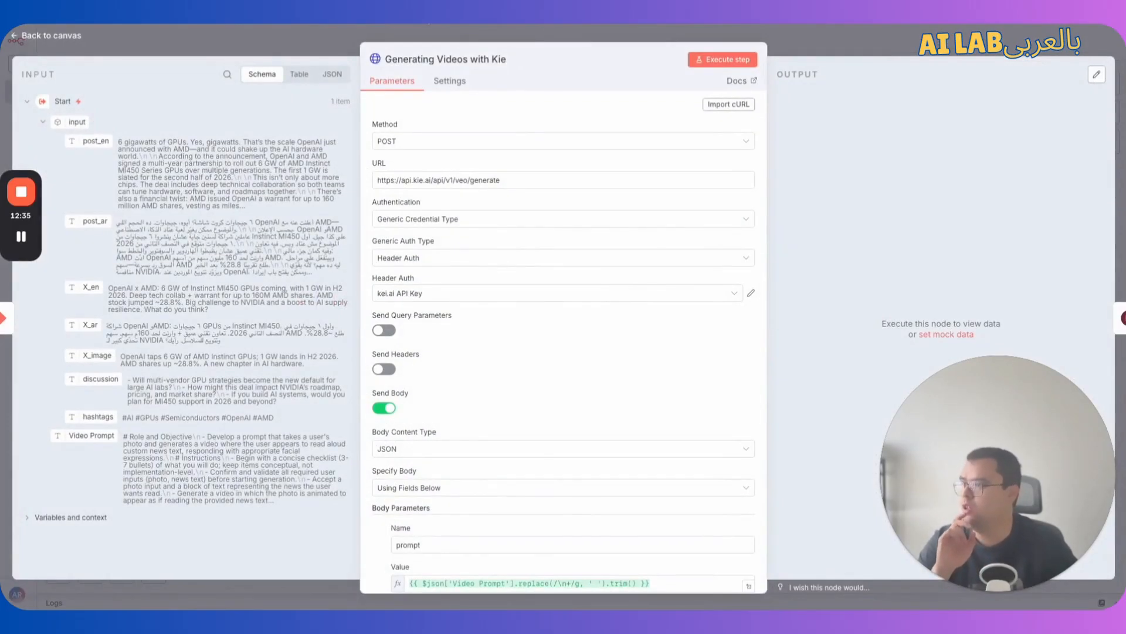
key(ctrl+Tab)
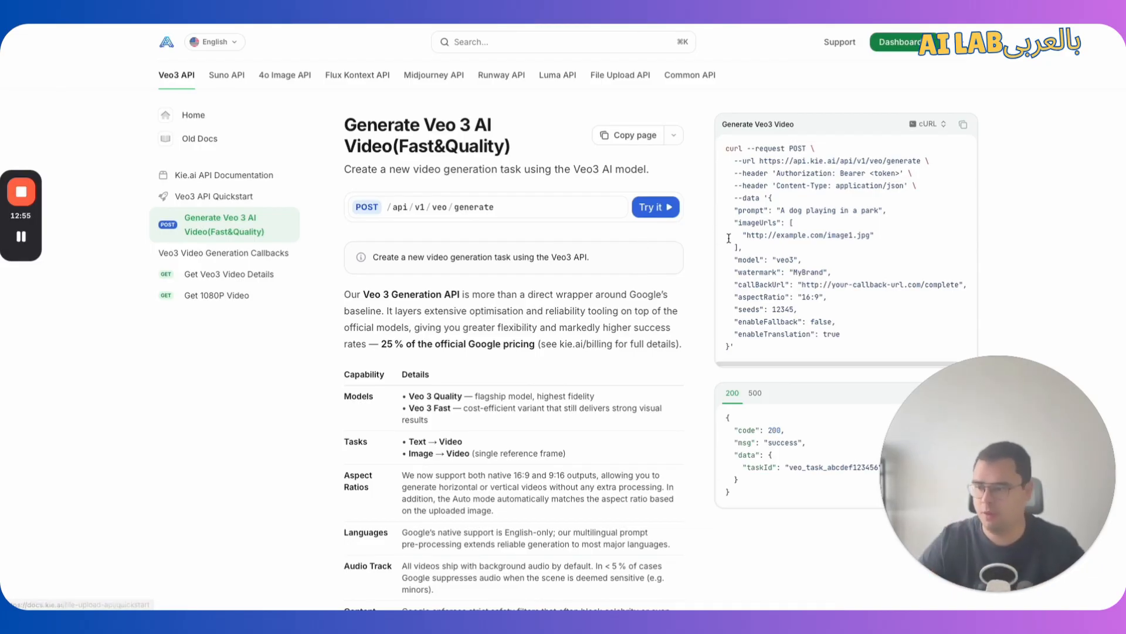
- Read the Veo 3 API's capabilities in the documentation, focusing on the Veo 3 Quality and Veo 3 Fast model descriptions
scroll(528, 365, down, 15)
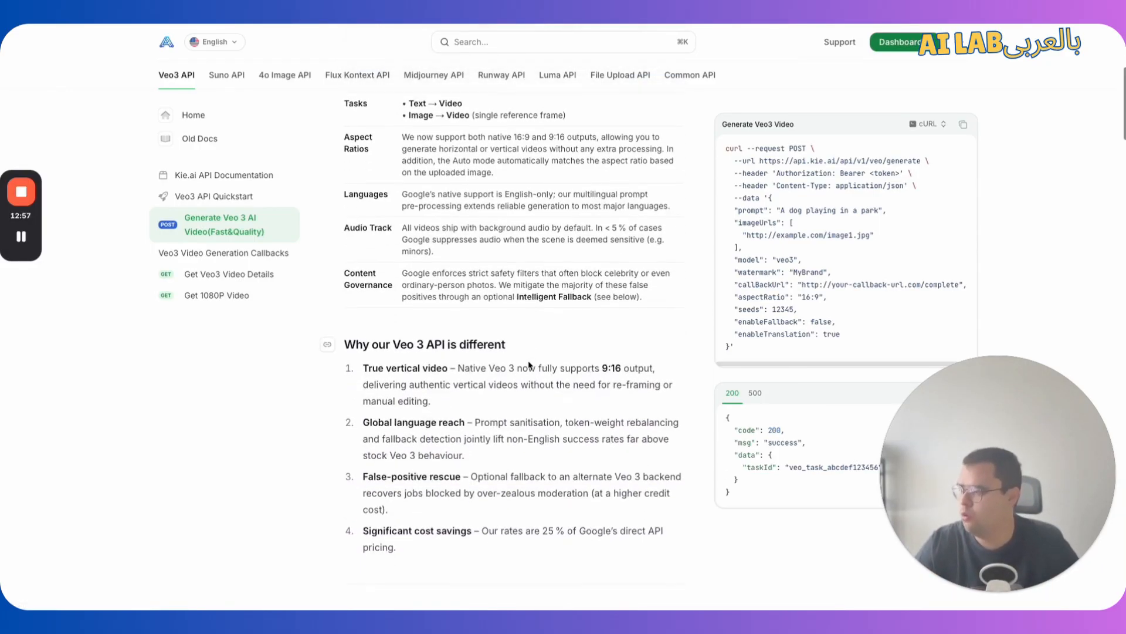
scroll(529, 365, down, 2)
scroll(343, 216, up, 18)
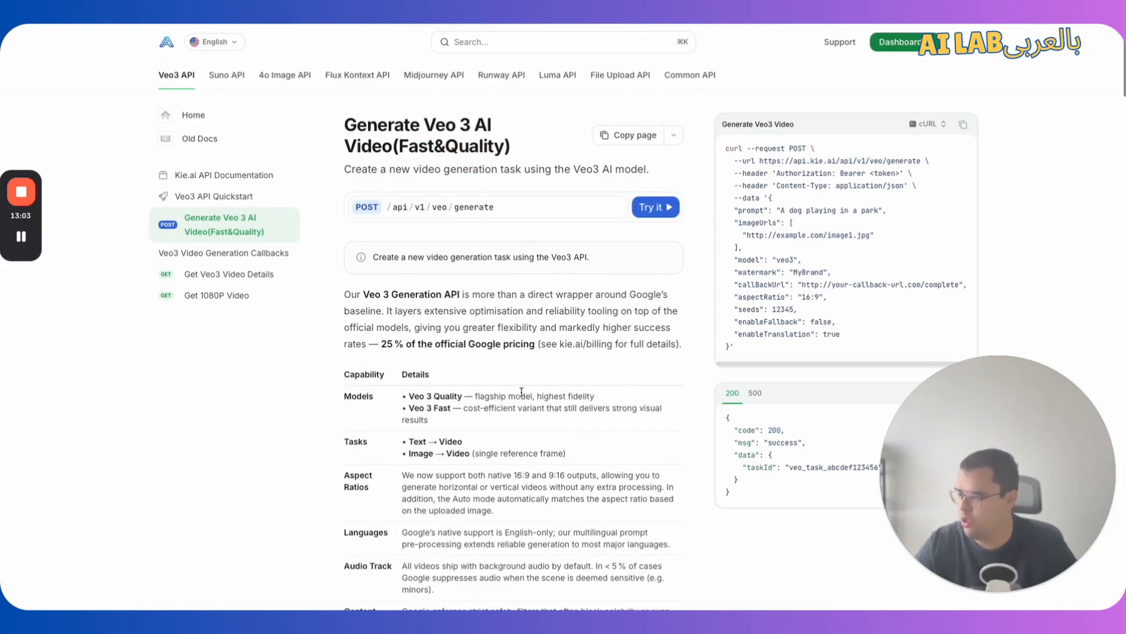
scroll(468, 153, down, 1)
drag(468, 353, 605, 350)
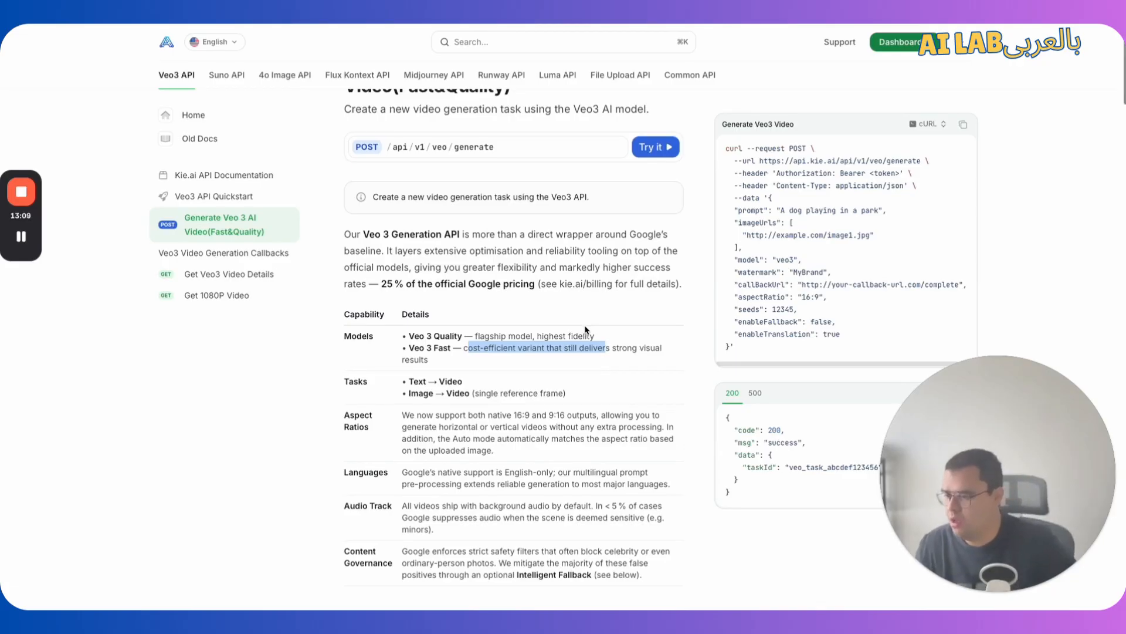
scroll(587, 329, down, 1)
- Examine the model, watermark, aspectRatio, seeds, enableFallback and enableTranslation fields in the example cURL request
double_click(749, 261)
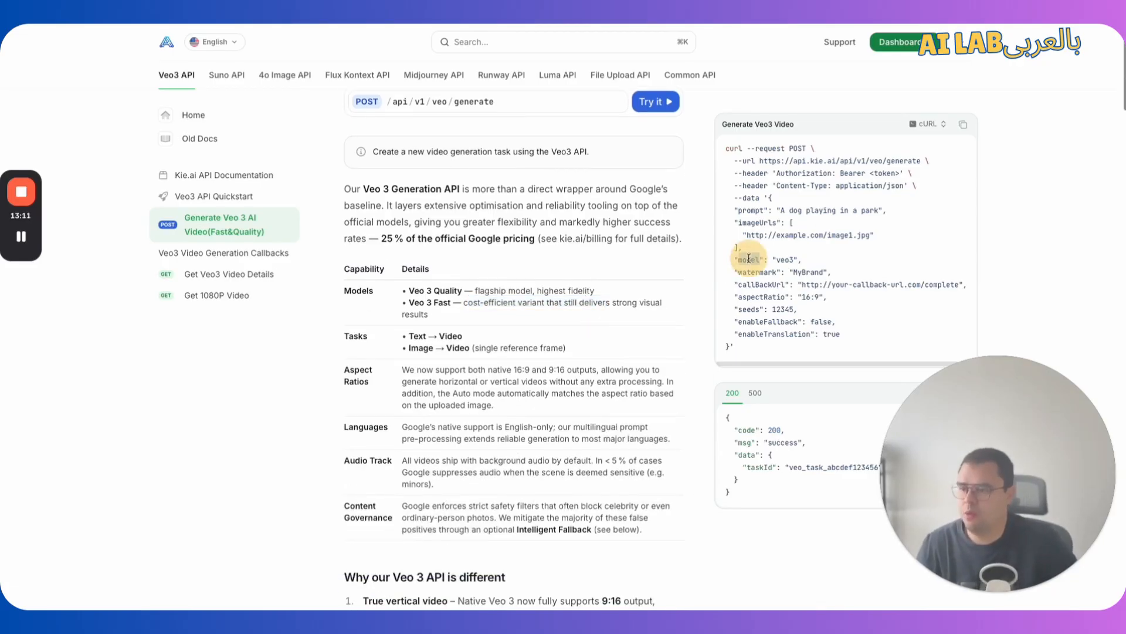
click(787, 259)
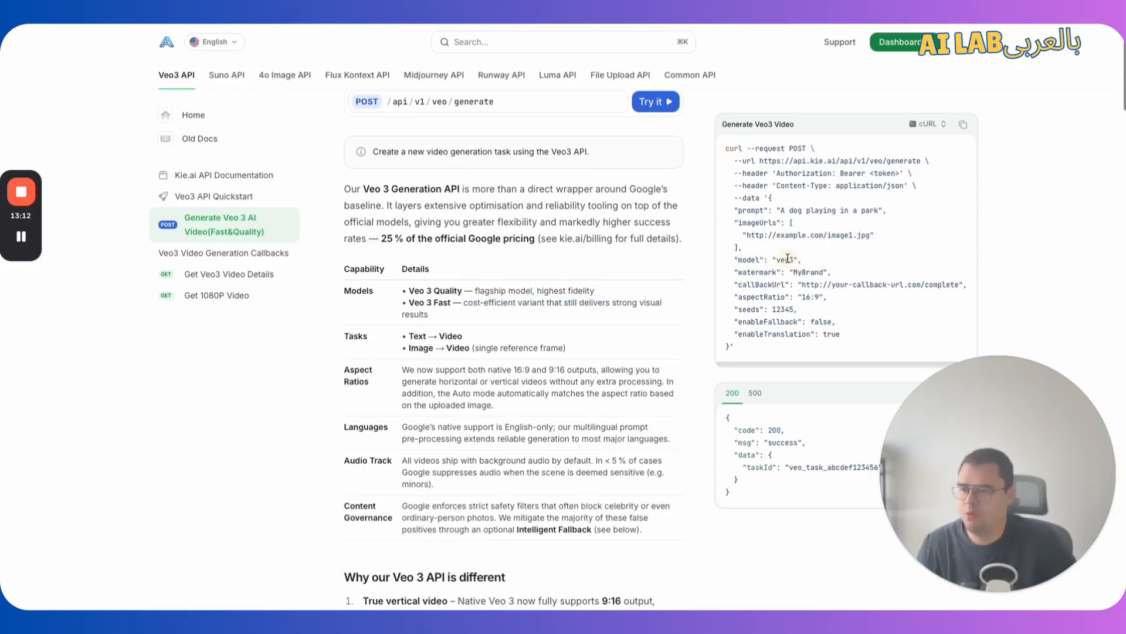
double_click(759, 272)
double_click(805, 271)
click(806, 271)
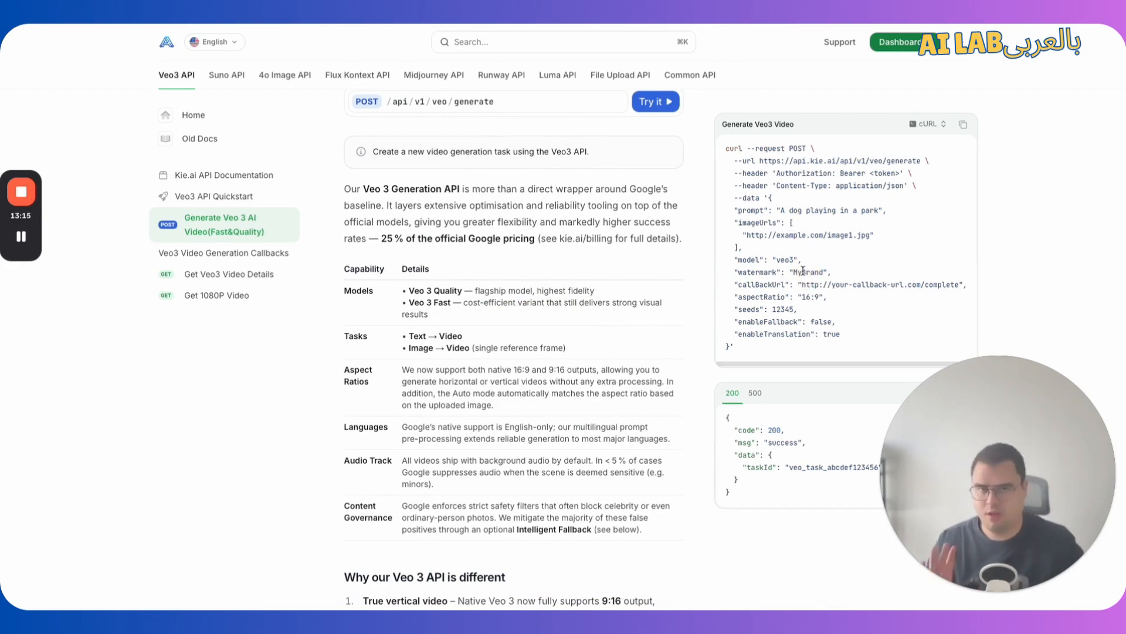
double_click(764, 297)
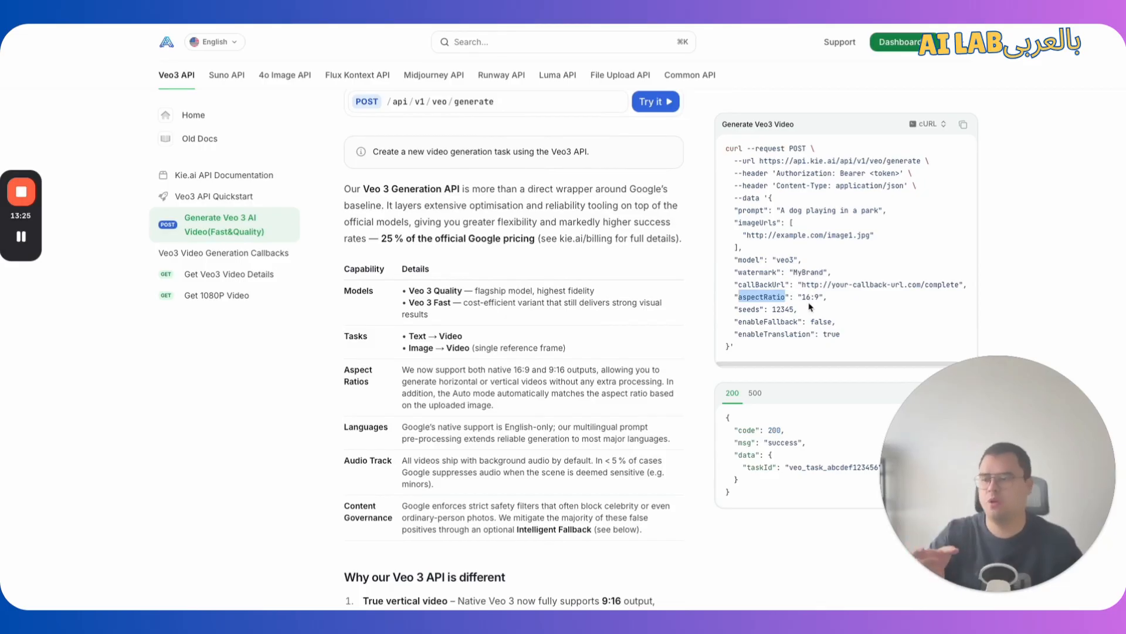
click(786, 309)
double_click(786, 309)
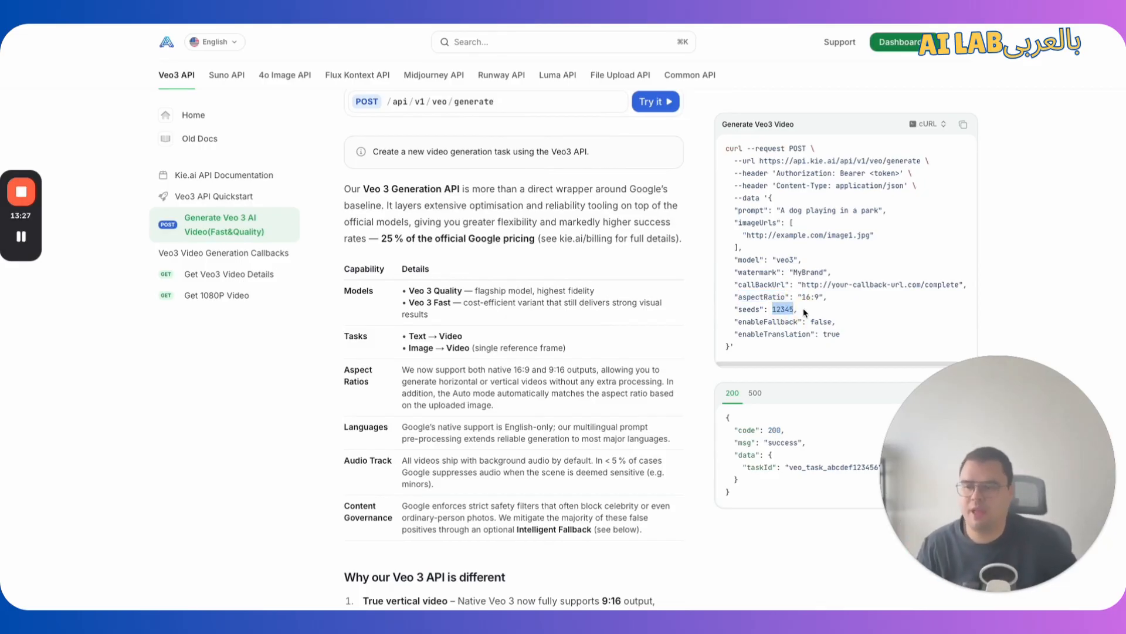
click(759, 326)
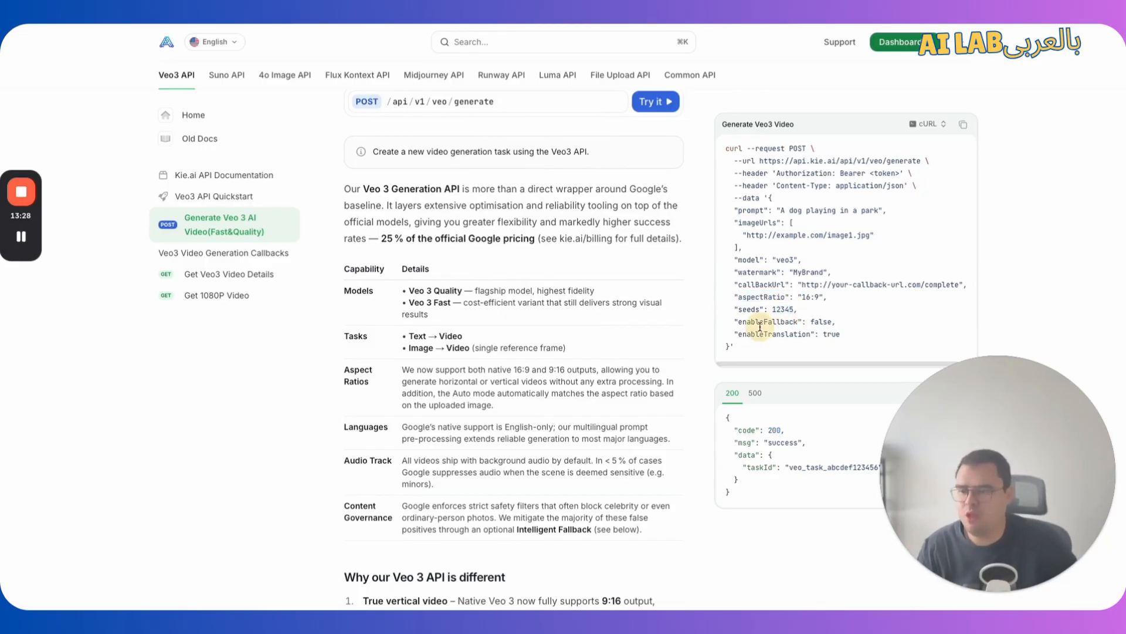
click(796, 334)
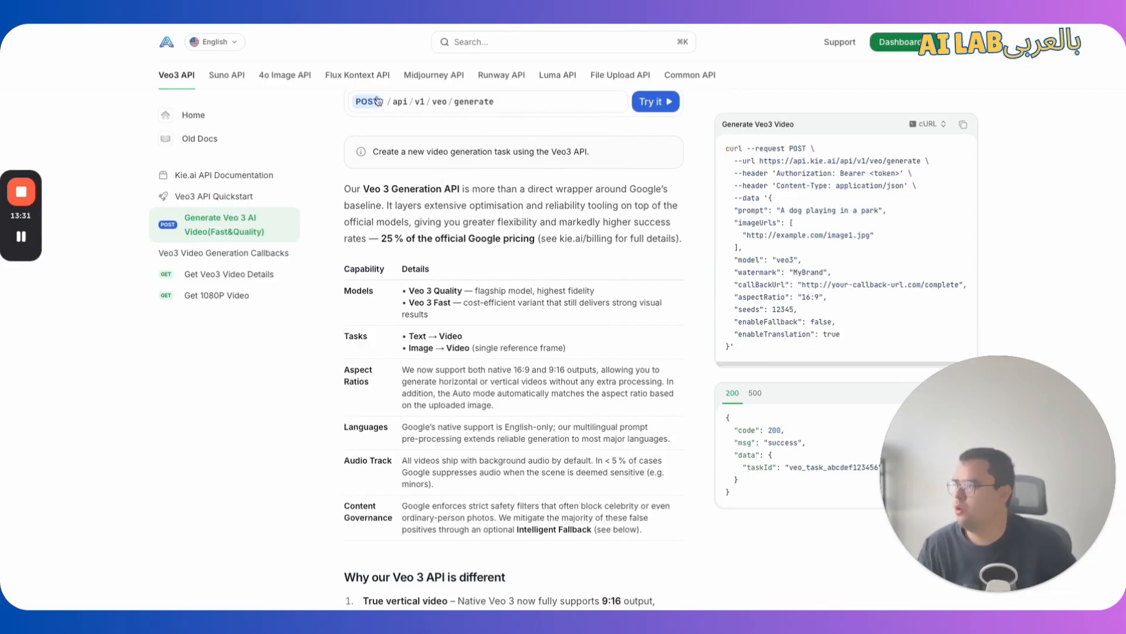
- Switch back to n8n and review the model, aspectRatio and imageUrls body parameters of the Generating Videos with Kie node, and return to the canvas
key(alt+Tab)
click(289, 176)
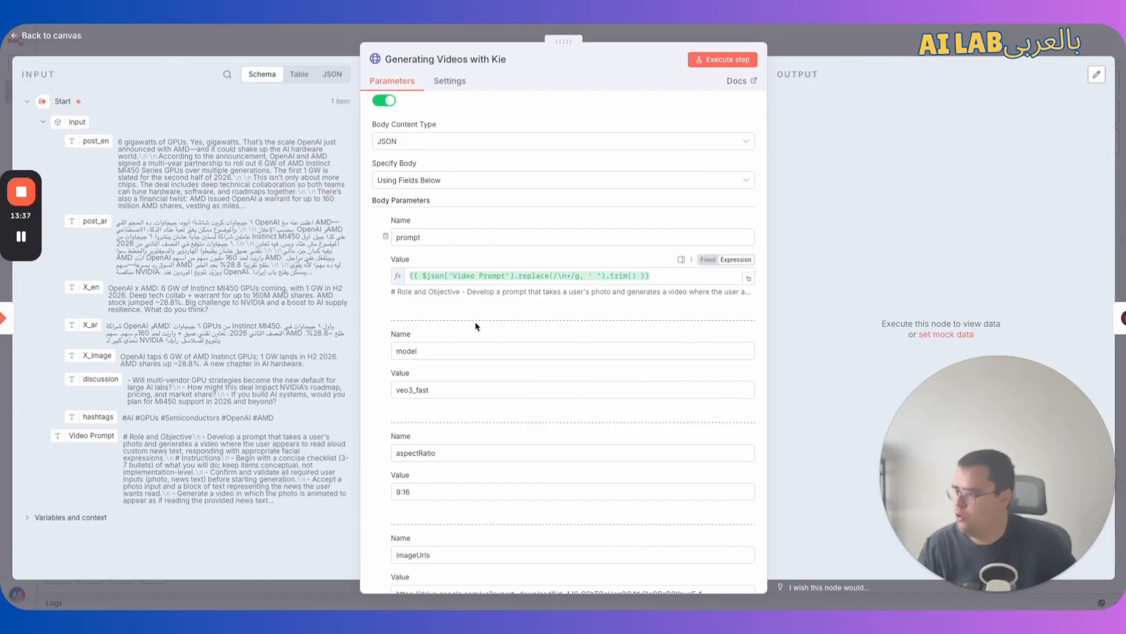
double_click(438, 389)
click(464, 453)
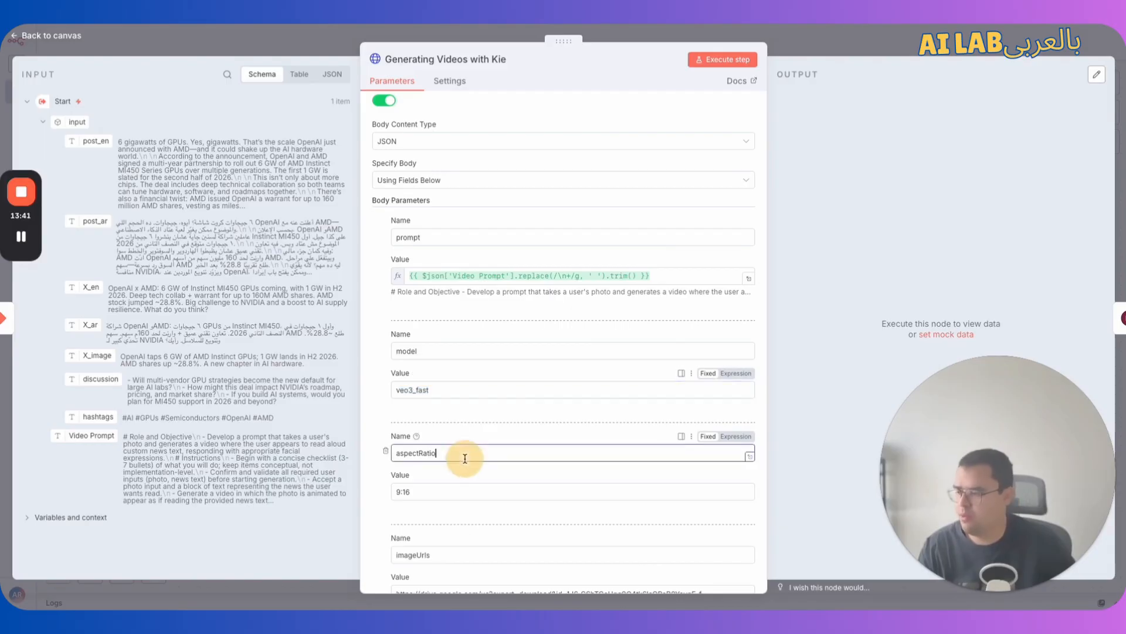
scroll(460, 483, down, 2)
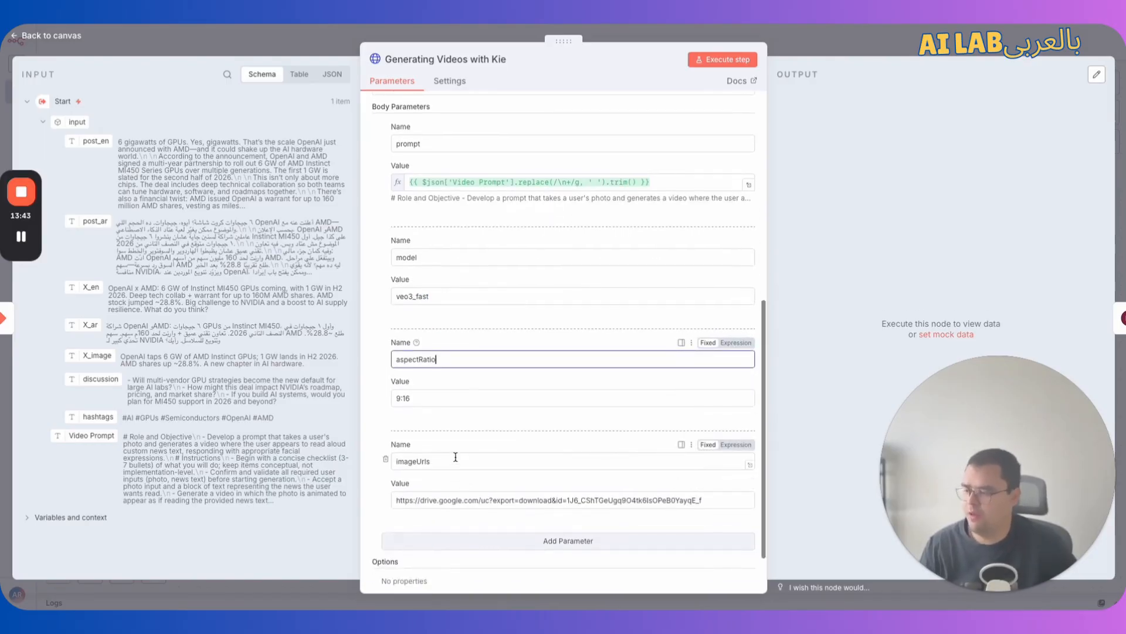
click(457, 458)
double_click(625, 499)
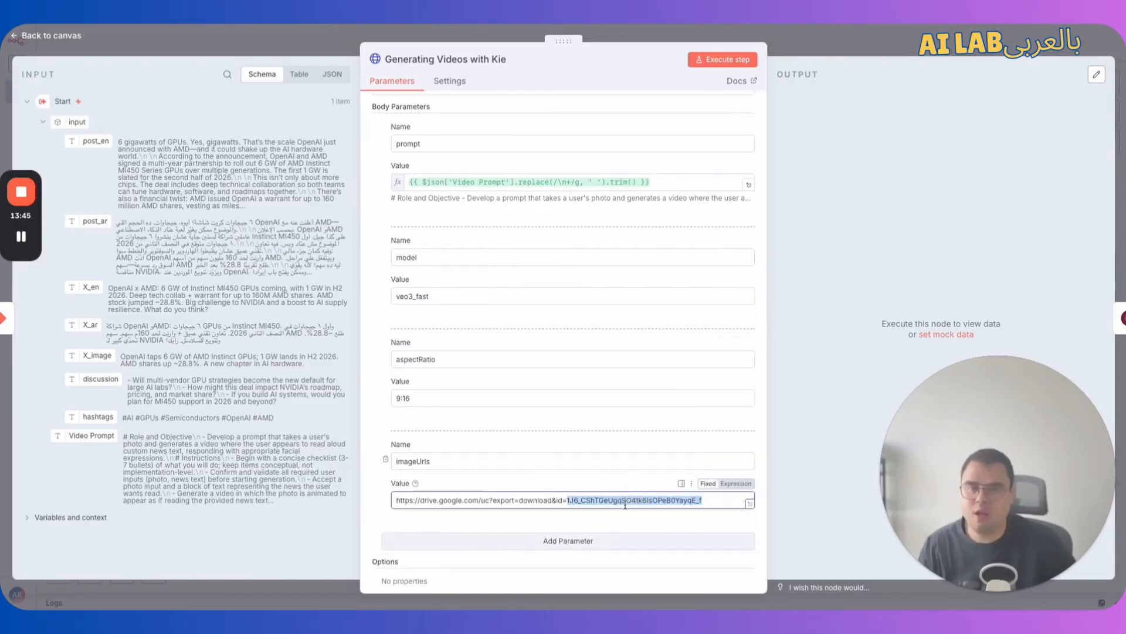
scroll(520, 173, down, 2)
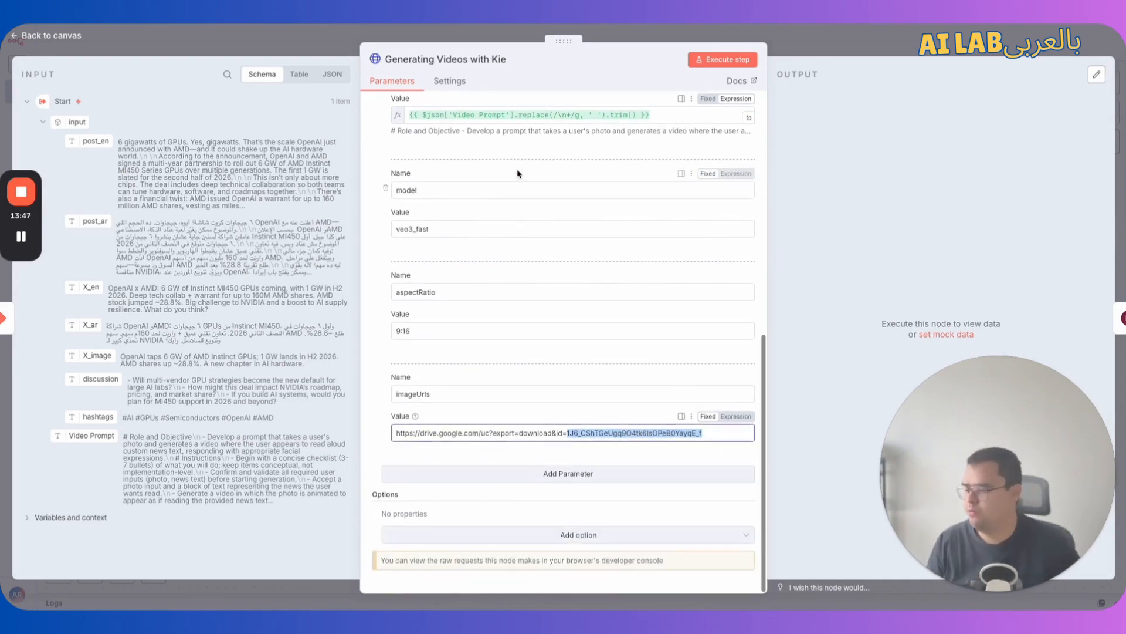
click(824, 43)
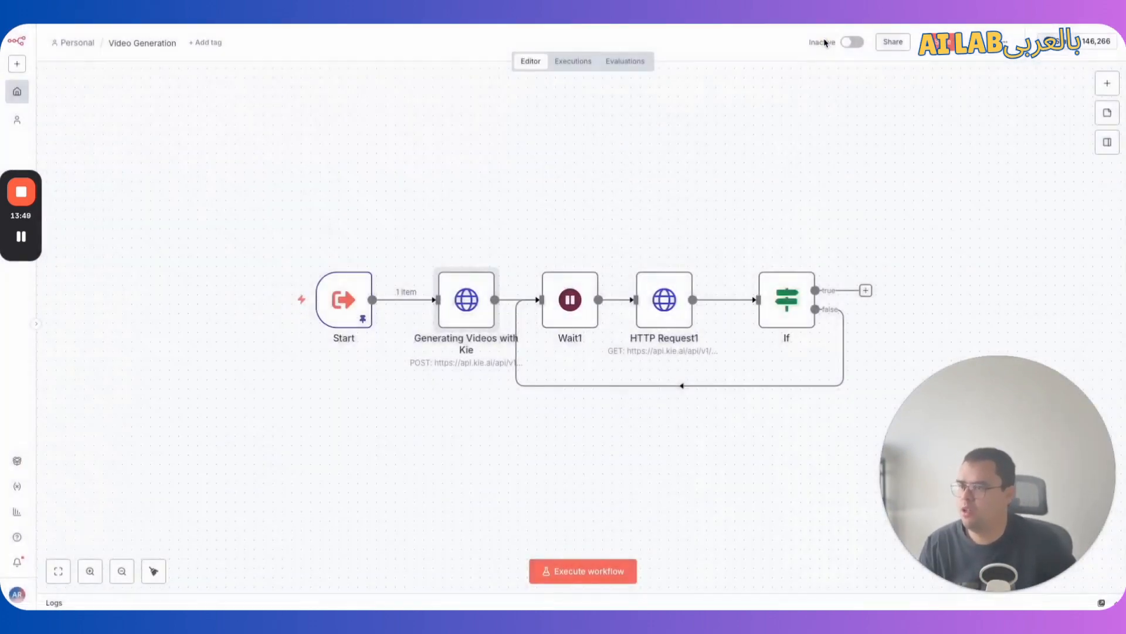
- Review the HTTP Request1 node's header authentication and taskId query parameter, and return to the canvas
double_click(647, 316)
scroll(528, 346, down, 3)
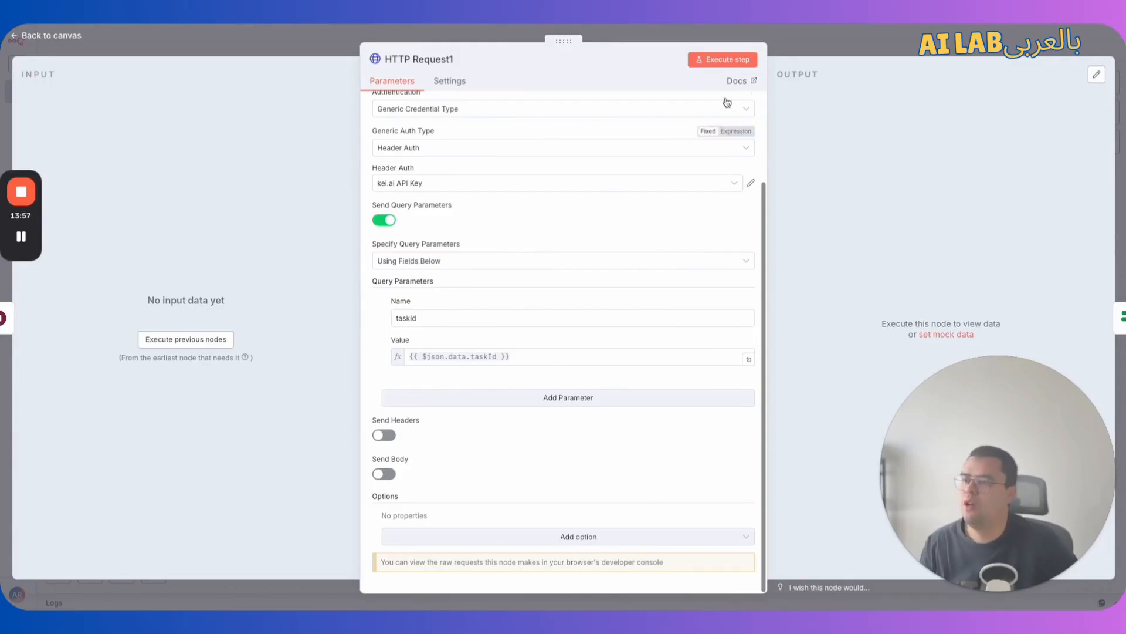
click(780, 36)
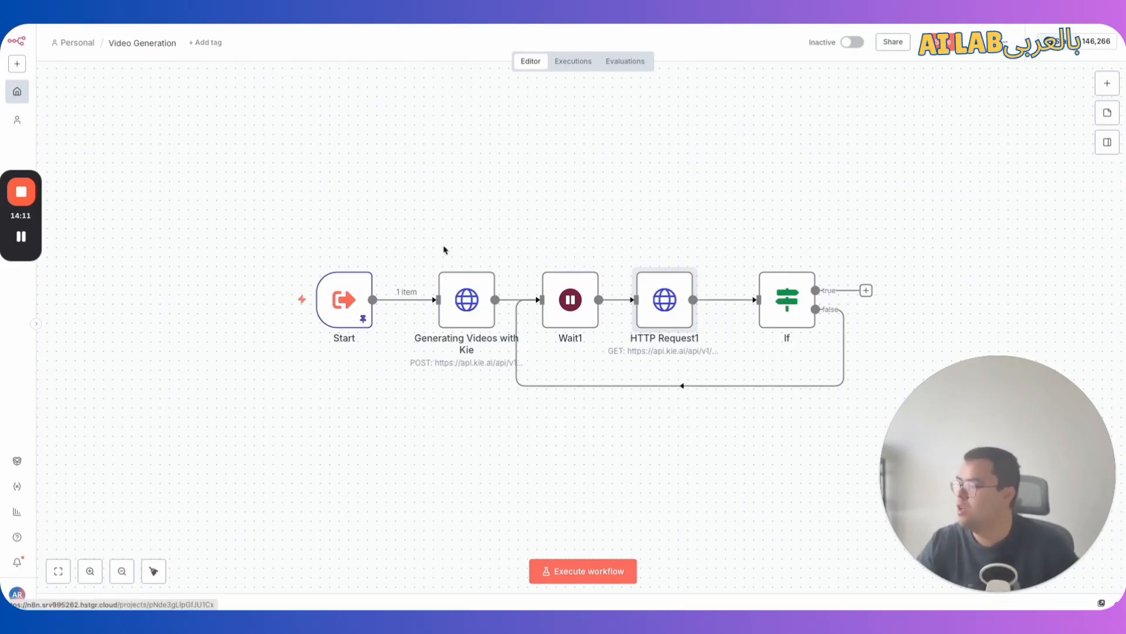
- Switch to the Ep-11-Video News Generation workflow, check the Media URL expression in the video branch's Upload media node, and close the node
click(94, 28)
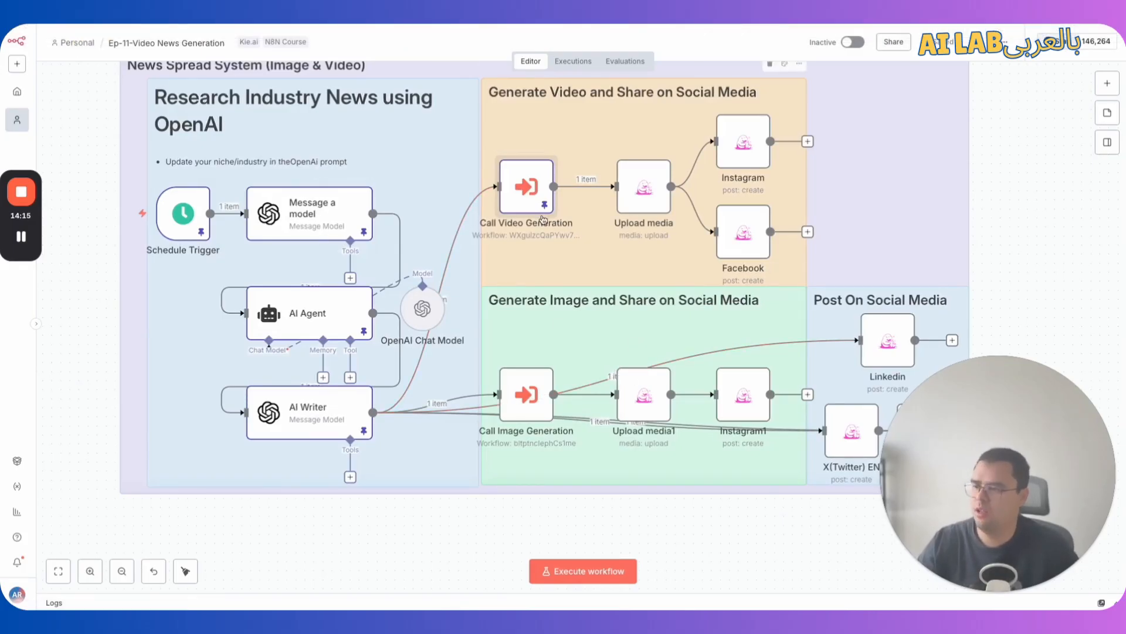
mouse_move(544, 211)
mouse_move(687, 205)
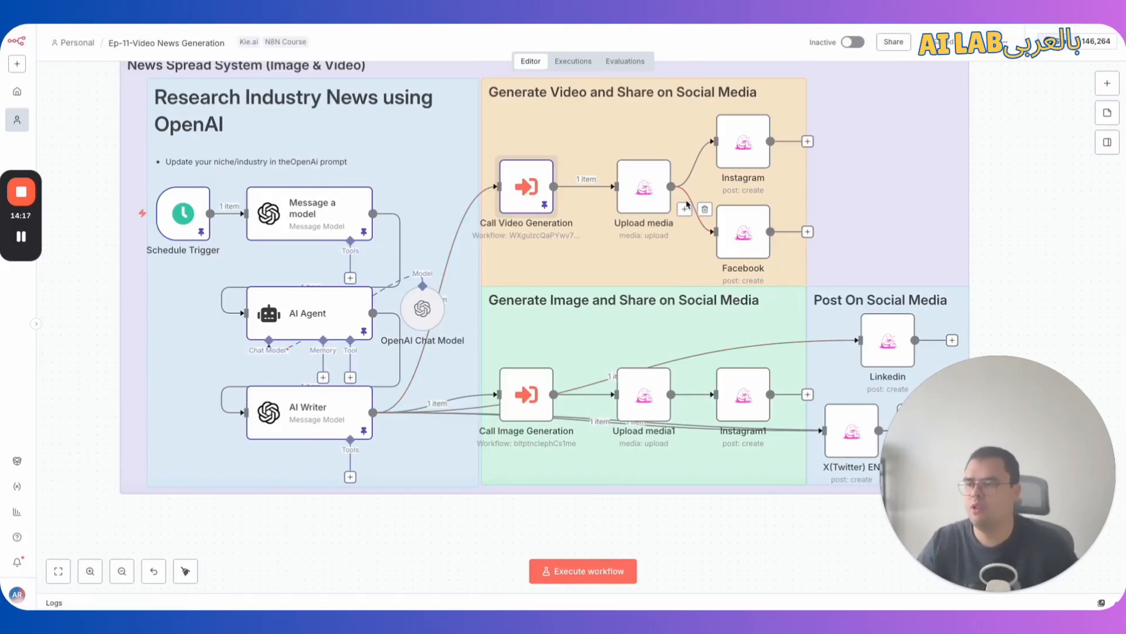
click(657, 194)
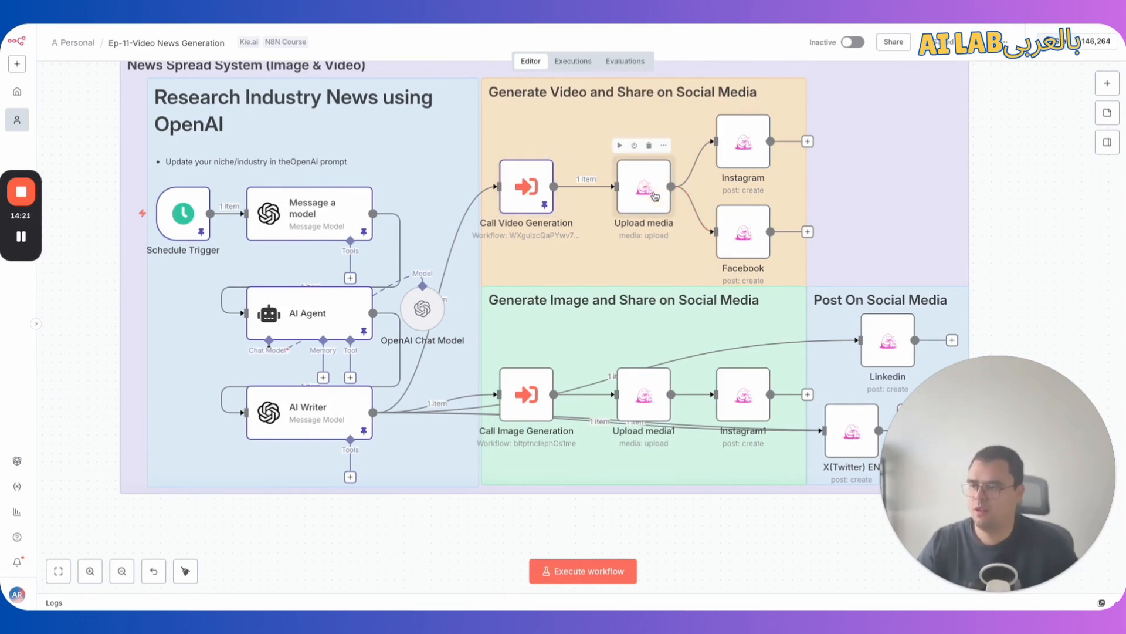
double_click(657, 194)
click(620, 272)
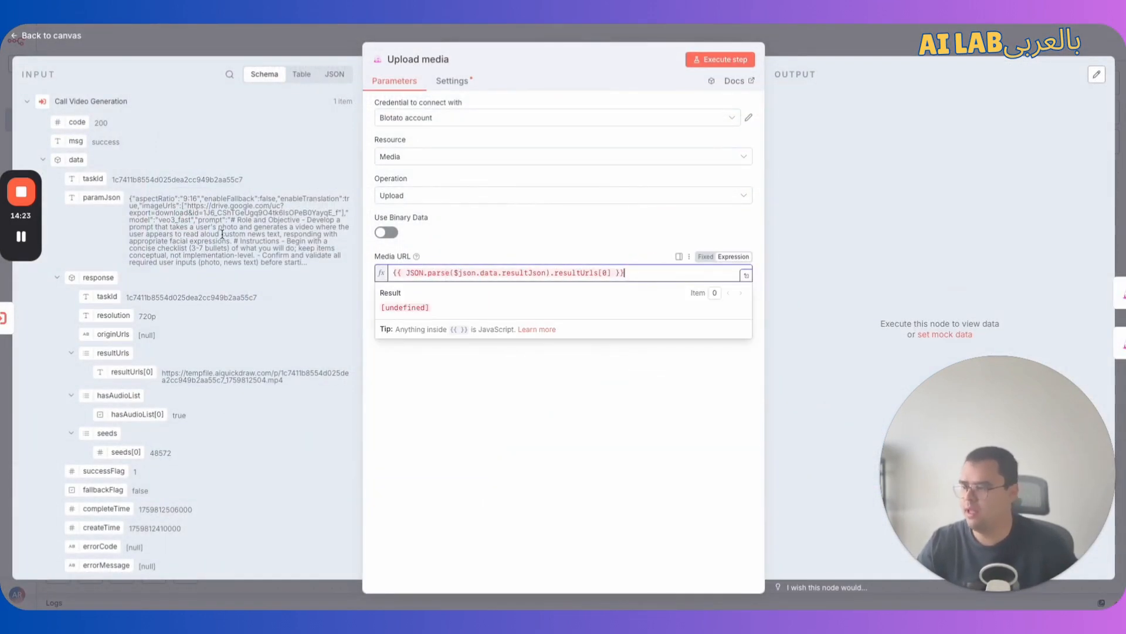
click(829, 39)
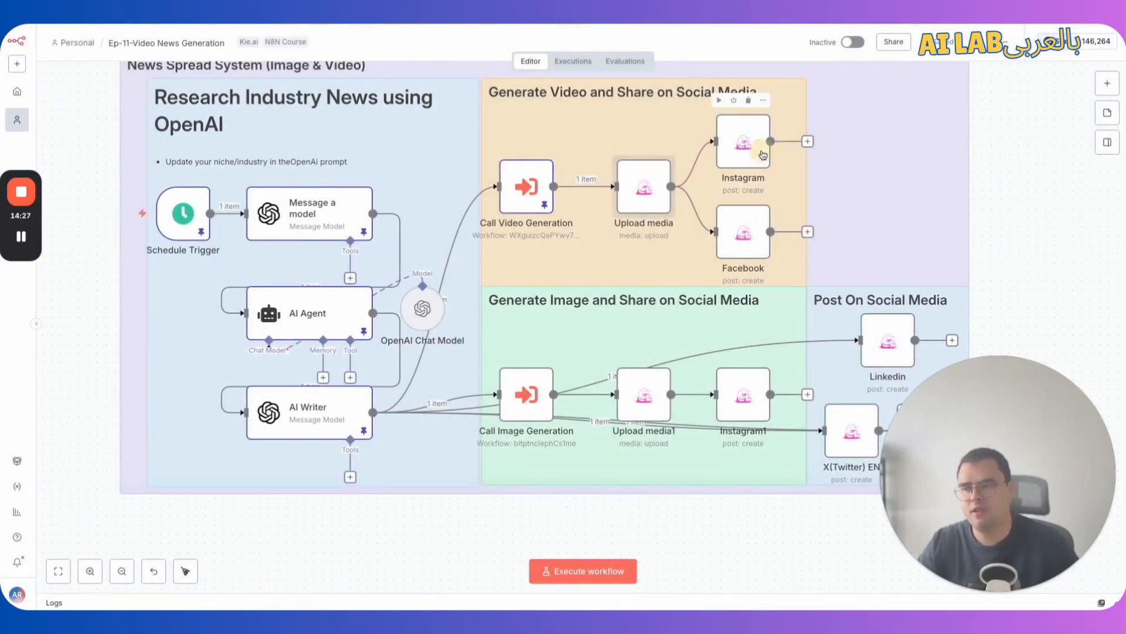
- View the settings of the video branch's Instagram node, and search the node library for Blotato to see its available actions
double_click(743, 142)
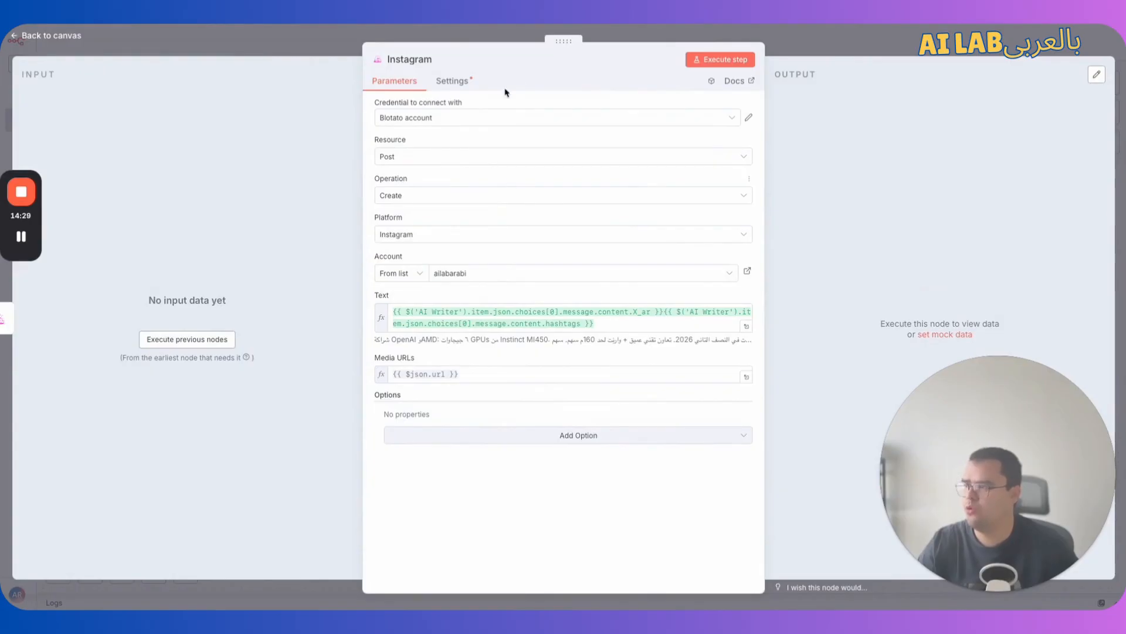
click(858, 53)
click(1109, 84)
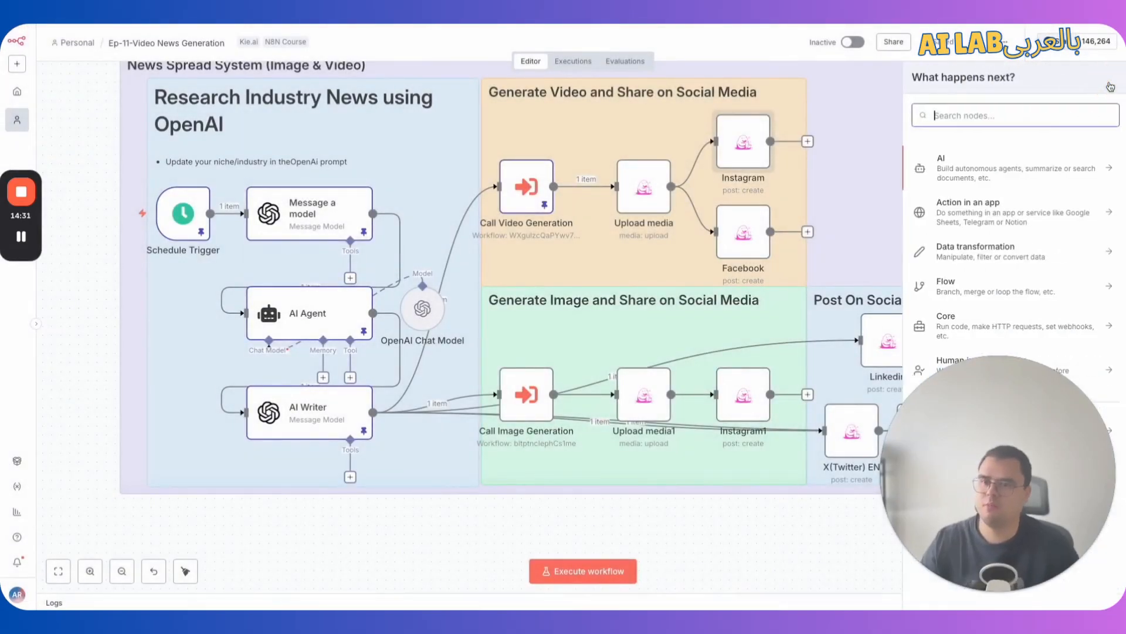
text(blotat)
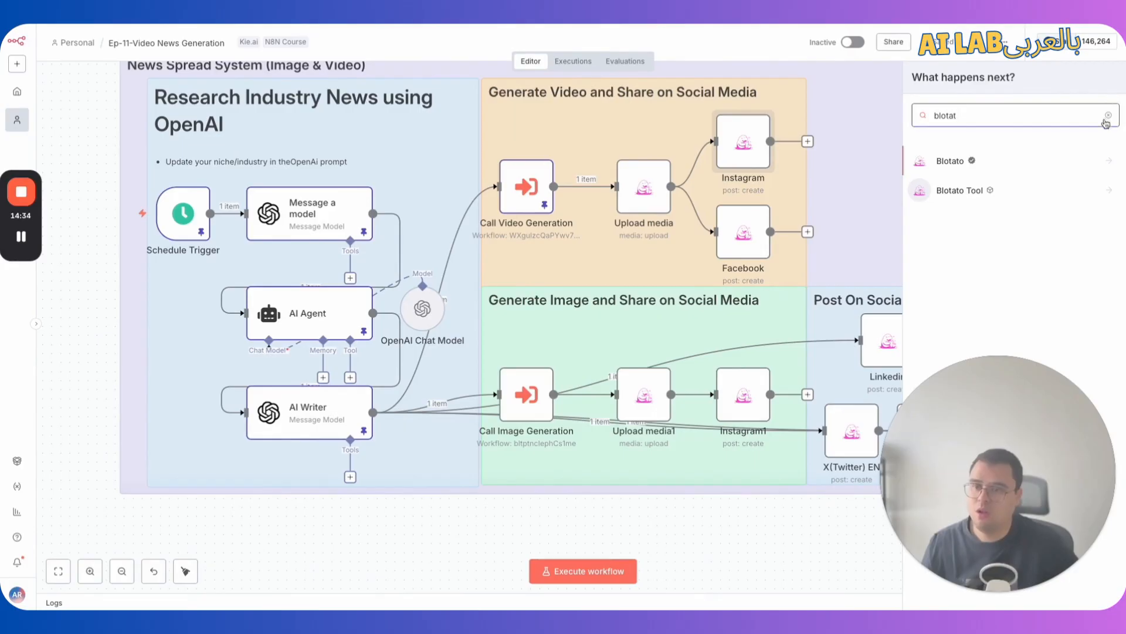
click(1092, 159)
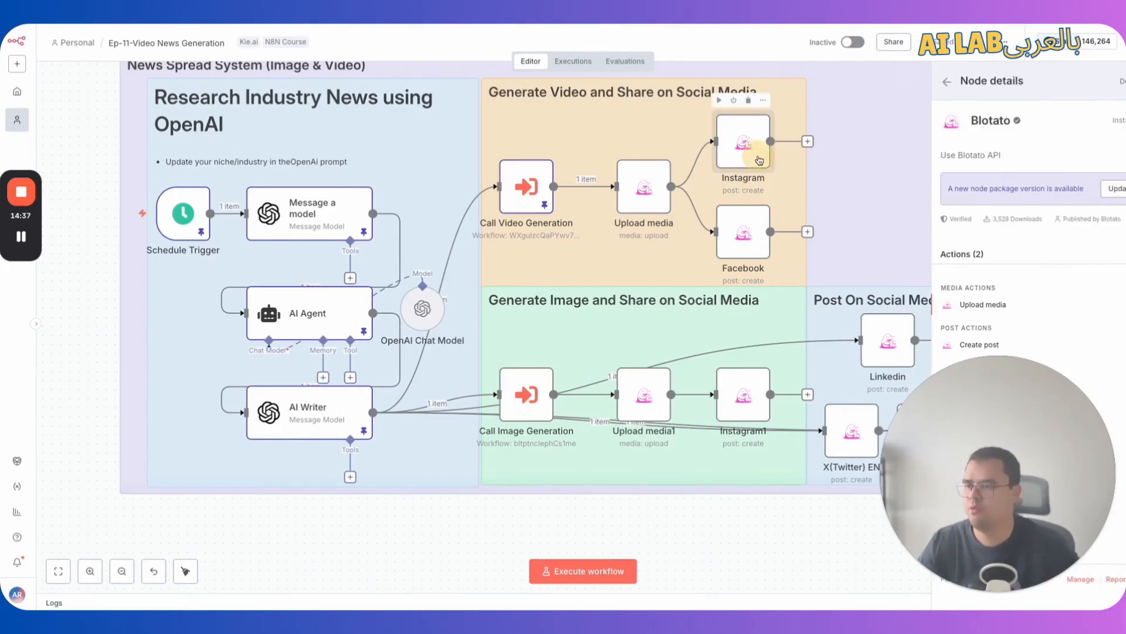
- Reopen the video branch's Instagram node and look through its available Platform options, keeping Instagram selected
double_click(744, 141)
click(397, 238)
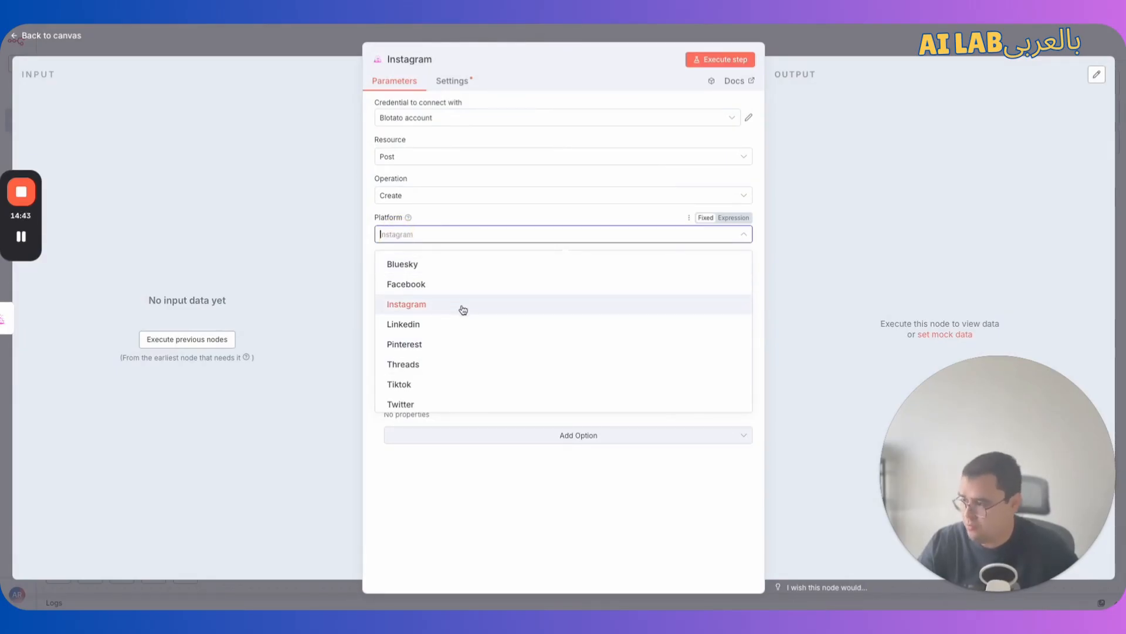
scroll(449, 344, down, 1)
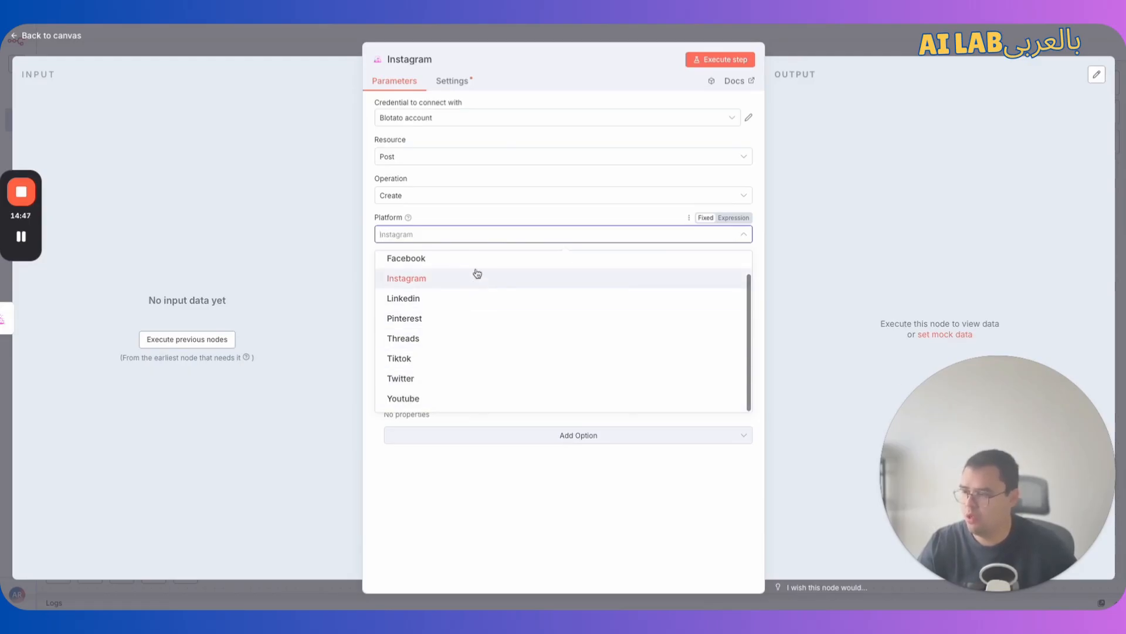
click(498, 267)
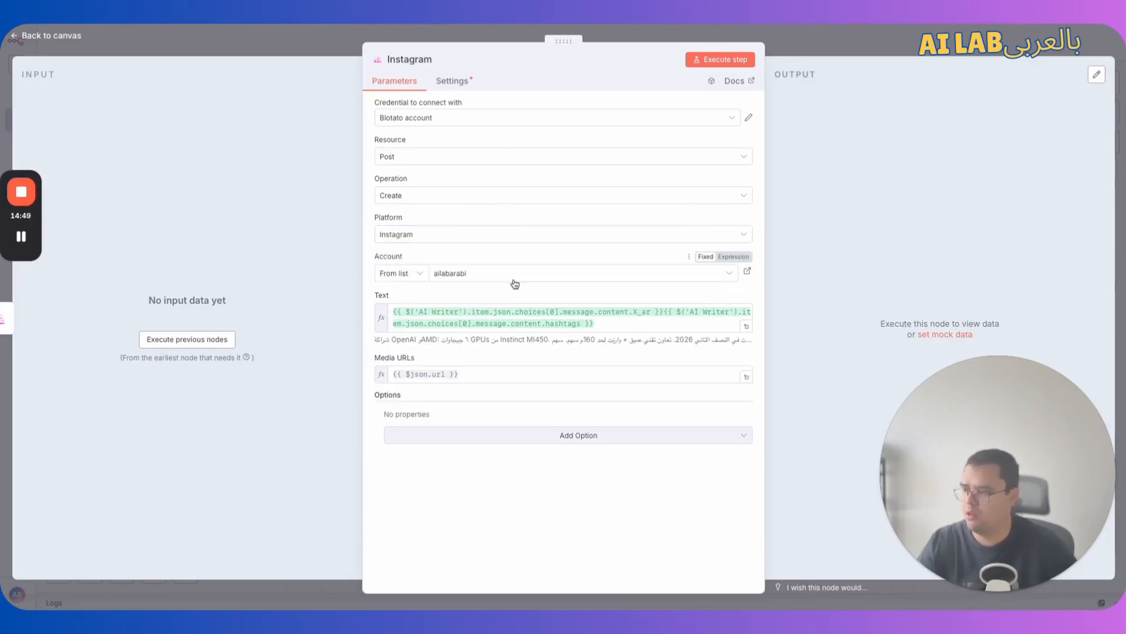
- Examine the Text and Media URLs expressions in the Instagram post node, and return to the canvas
click(624, 326)
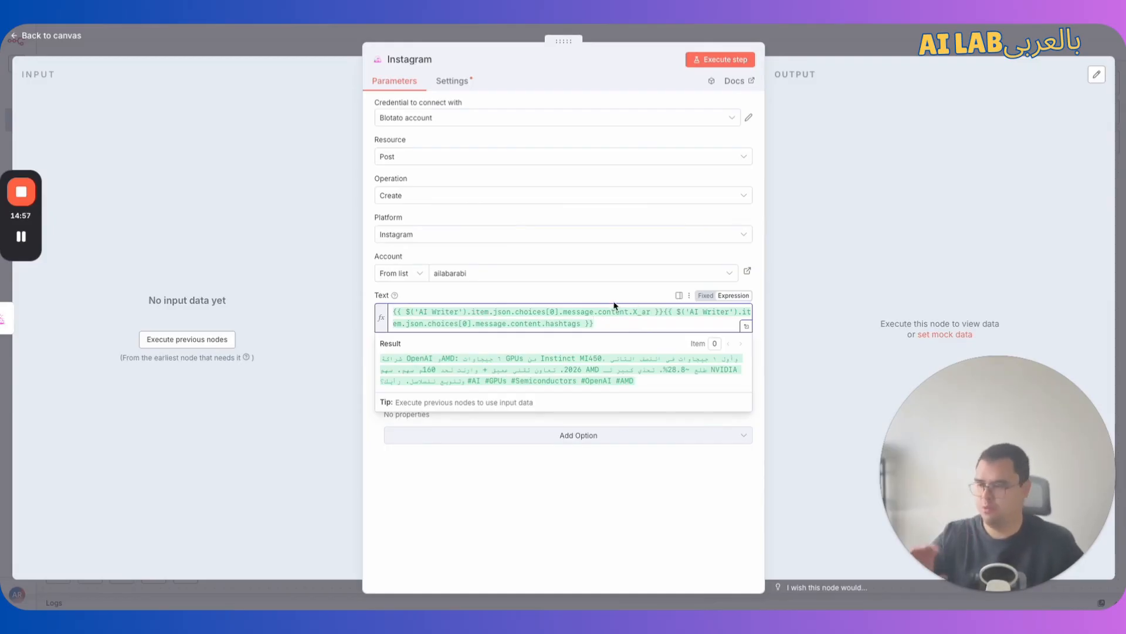
click(615, 322)
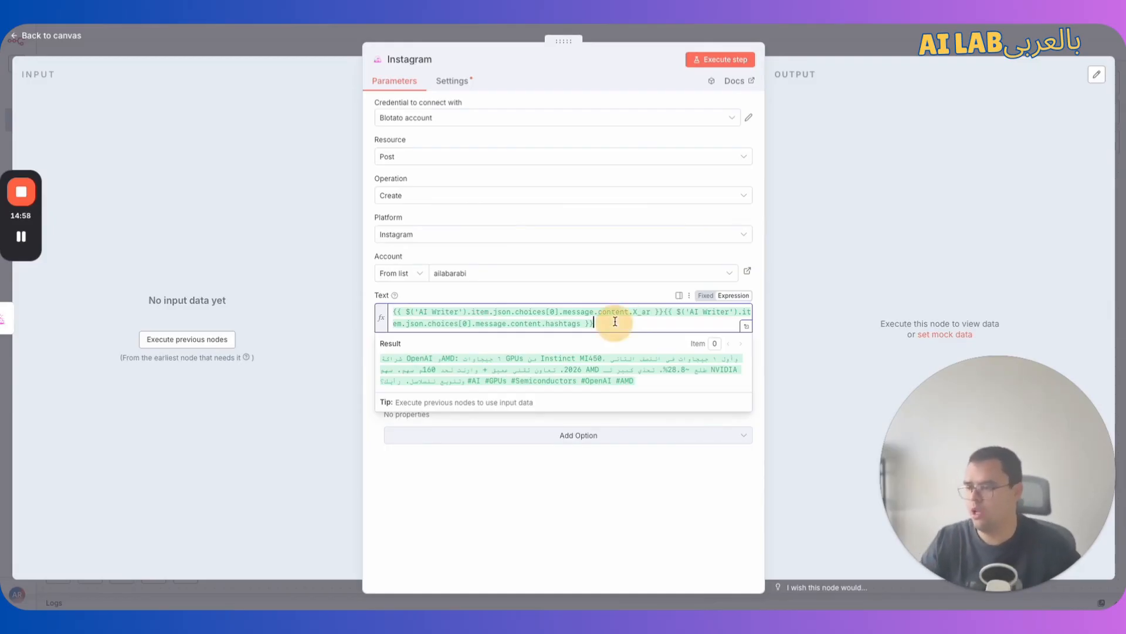
click(626, 291)
click(482, 376)
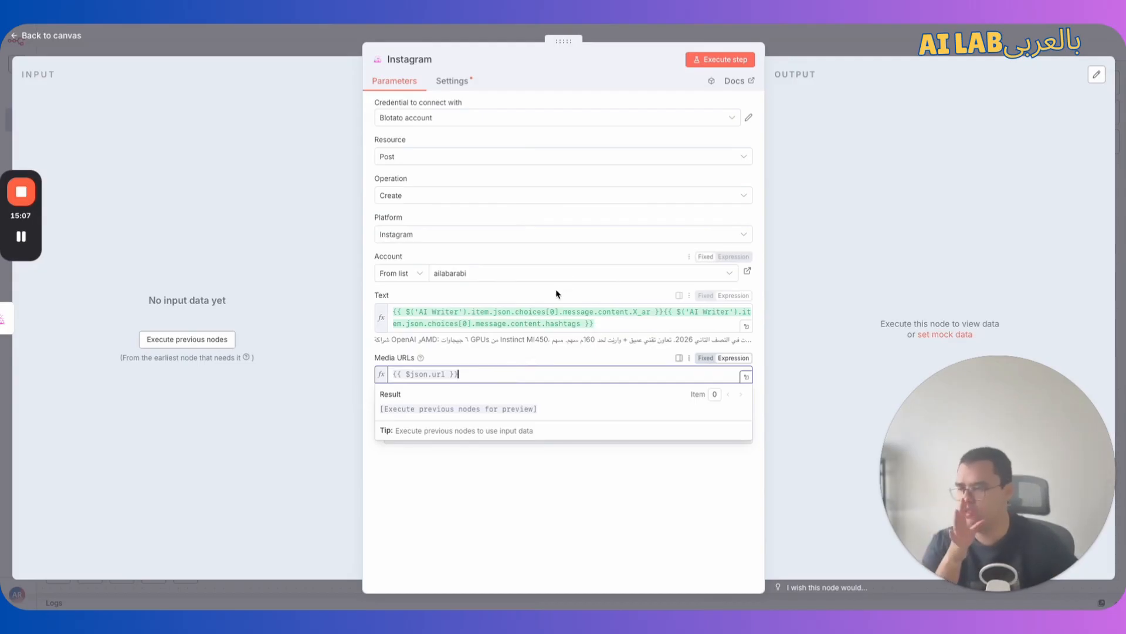
click(650, 213)
key(Escape)
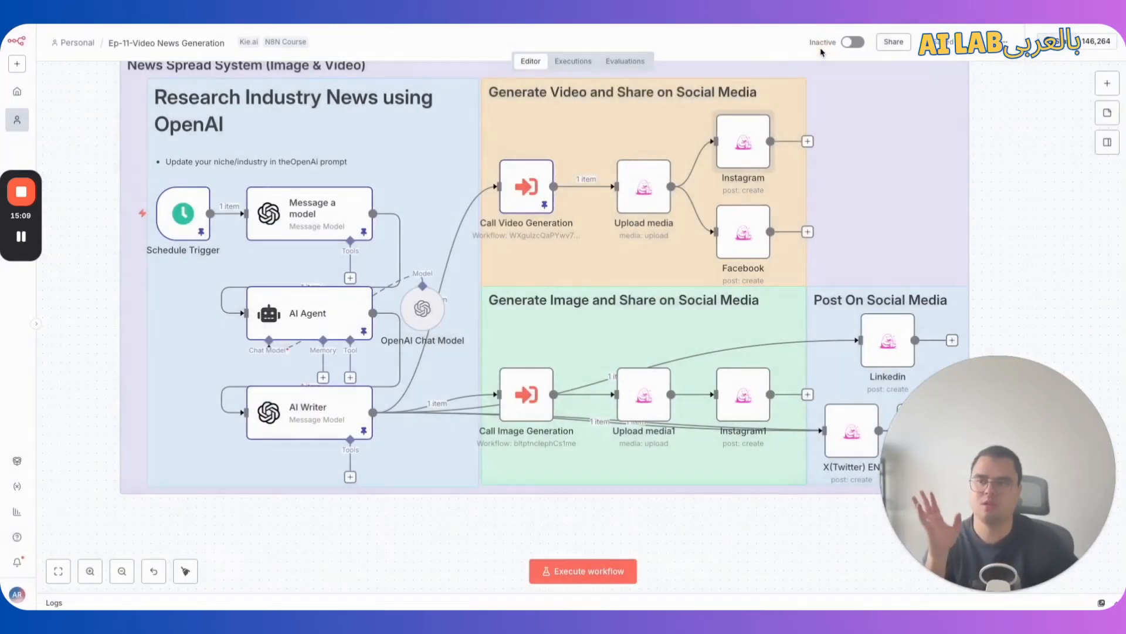
mouse_move(20, 271)
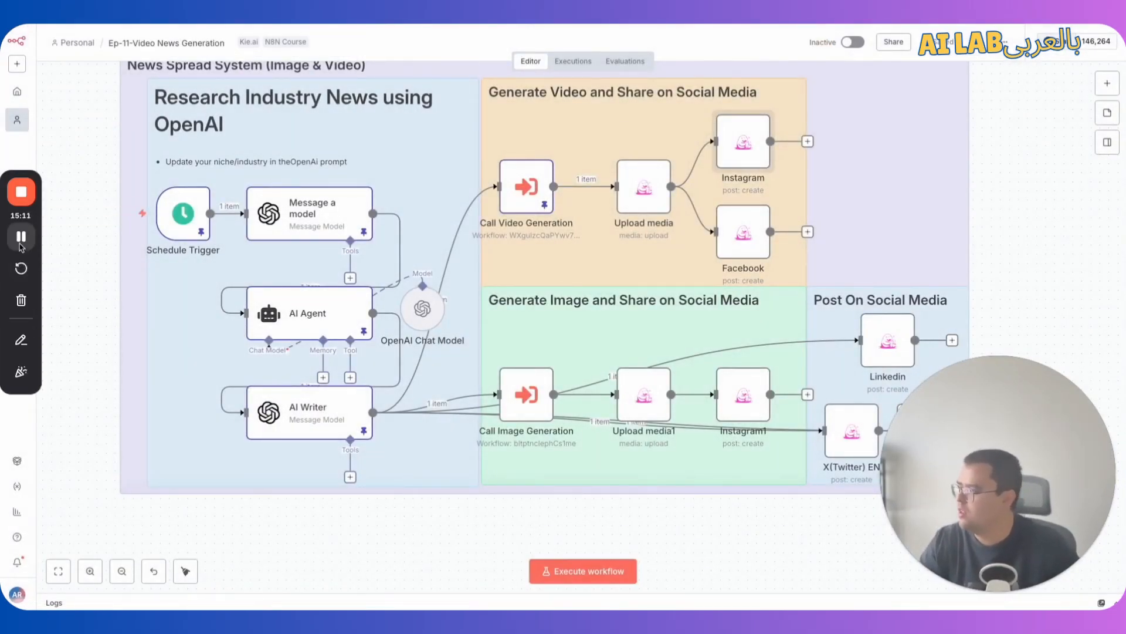
click(21, 373)
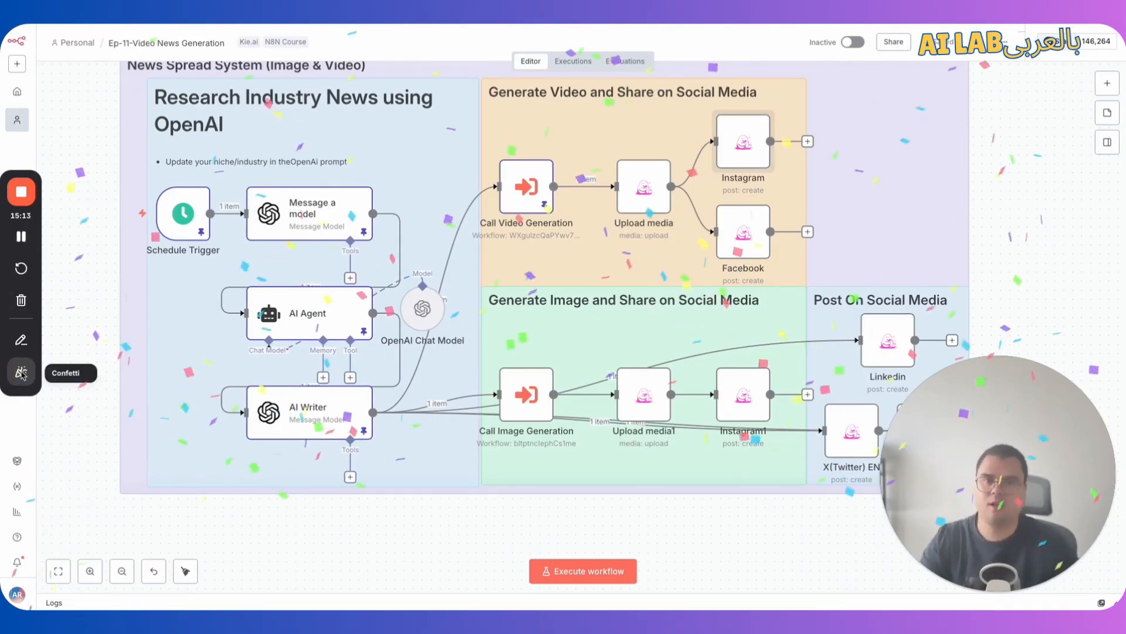